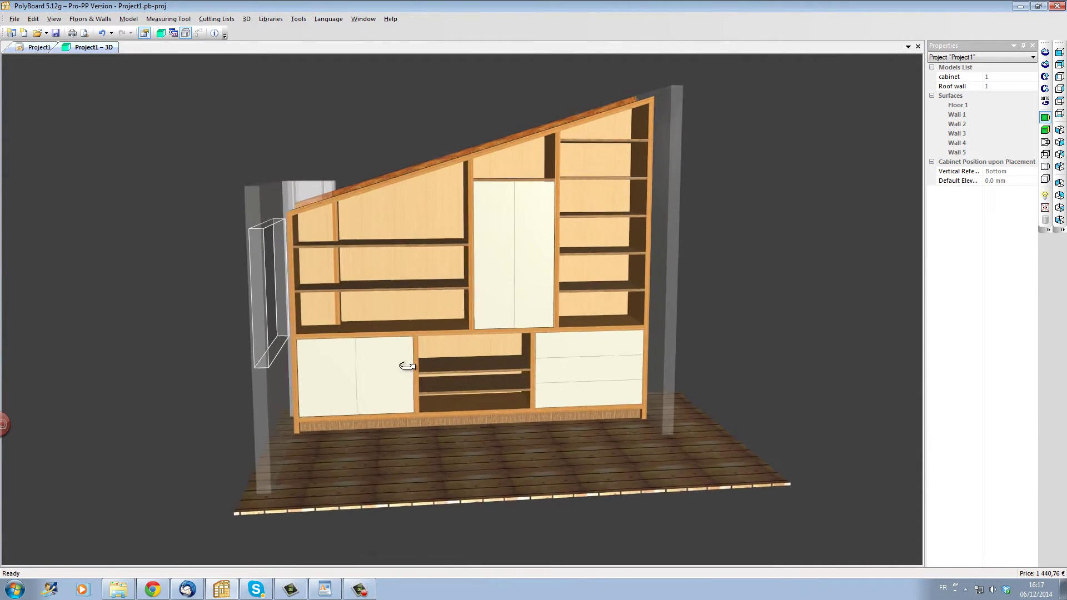
Step: Delete the wardrobe cabinet from the project, leaving the empty roof-wall room
{"action": "left_click_drag", "start_coordinate": [351, 346], "coordinate": [369, 365]}
{"action": "left_click_drag", "start_coordinate": [430, 382], "coordinate": [563, 400]}
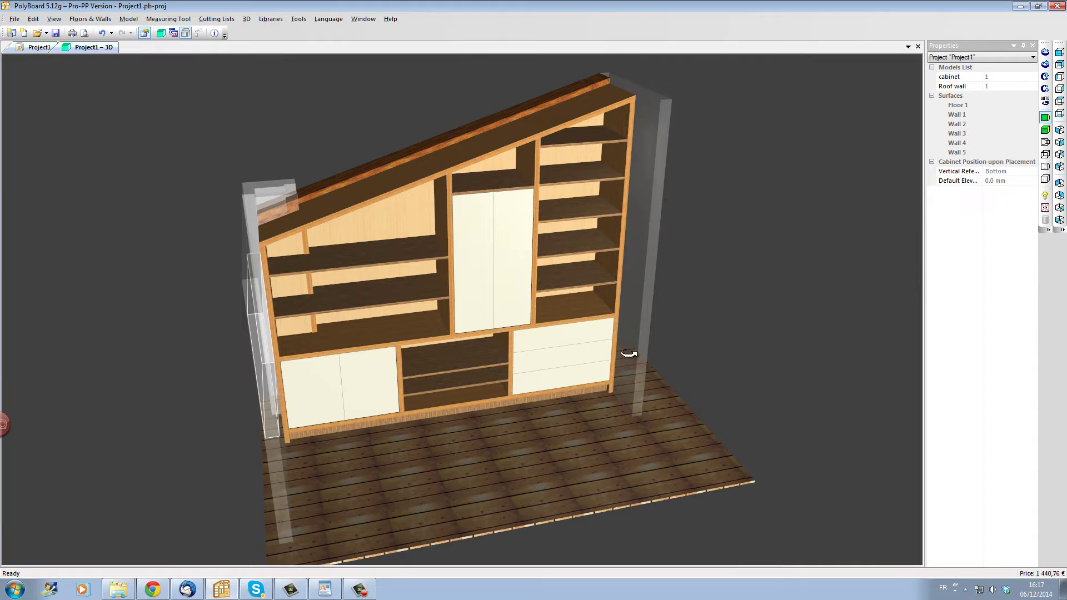
{"action": "left_click", "coordinate": [35, 48]}
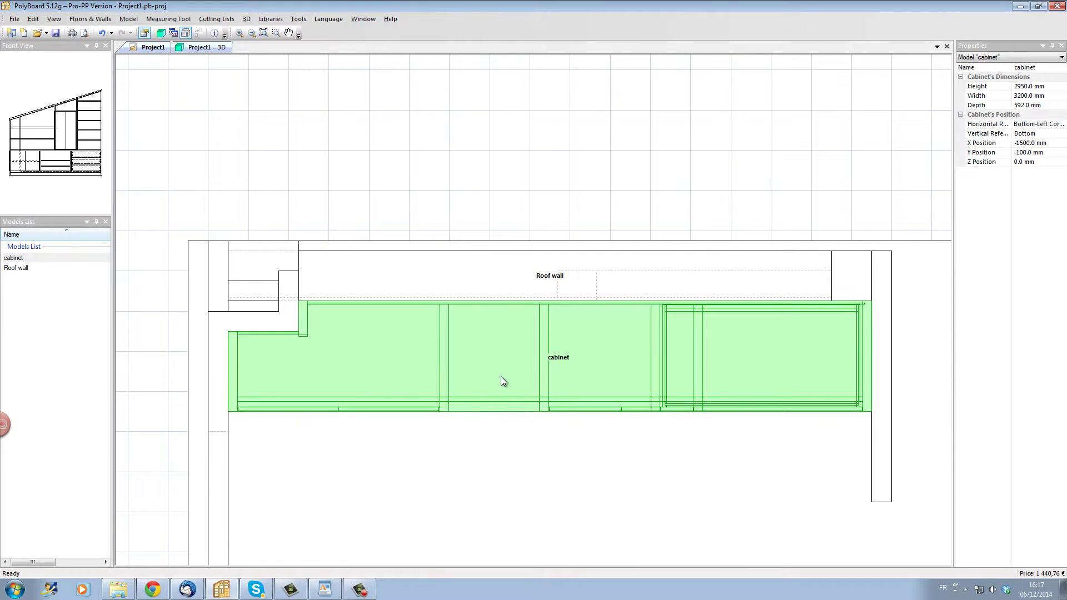
{"action": "key", "text": "Delete"}
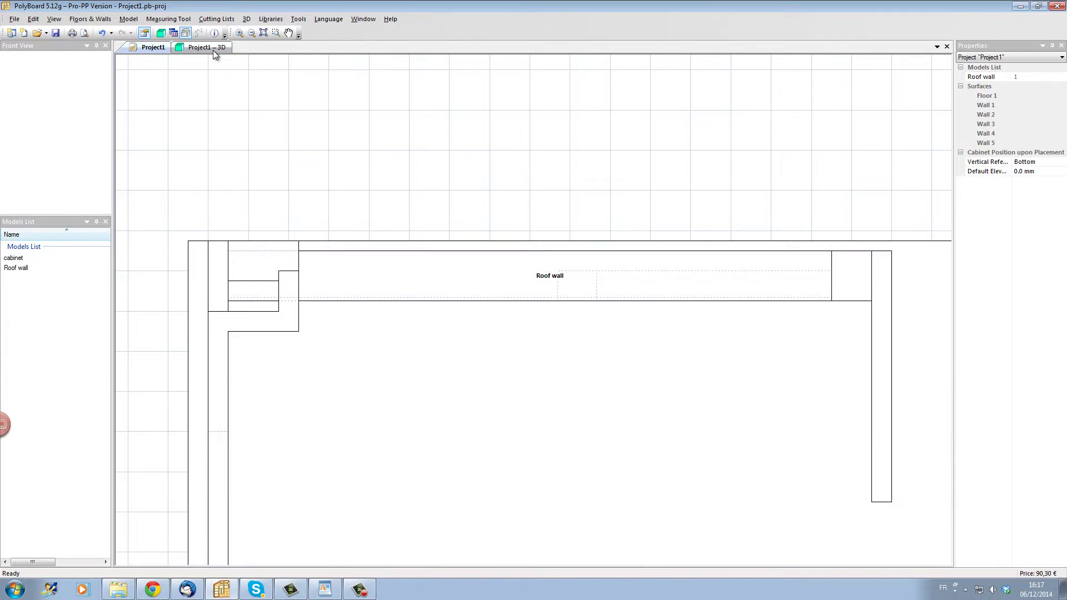
Step: Orbit the empty roof-wall room in the rendered 3D view toward a top-down angle
{"action": "left_click", "coordinate": [212, 49]}
{"action": "left_click_drag", "start_coordinate": [429, 310], "coordinate": [268, 283]}
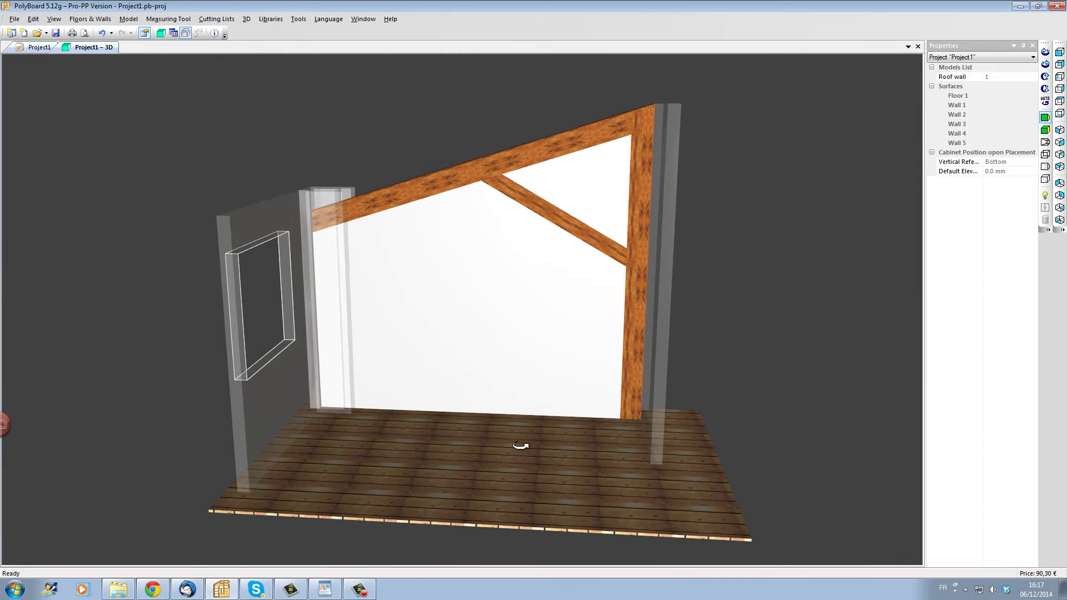
{"action": "left_click_drag", "start_coordinate": [521, 445], "coordinate": [517, 461]}
{"action": "left_click_drag", "start_coordinate": [373, 381], "coordinate": [328, 396]}
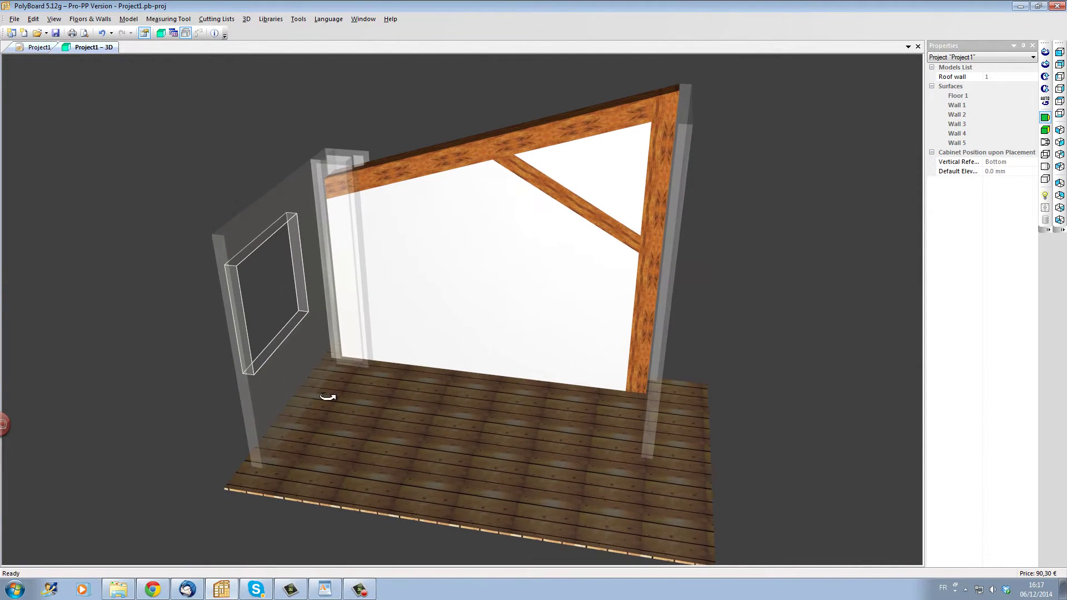
{"action": "left_click_drag", "start_coordinate": [339, 294], "coordinate": [473, 271]}
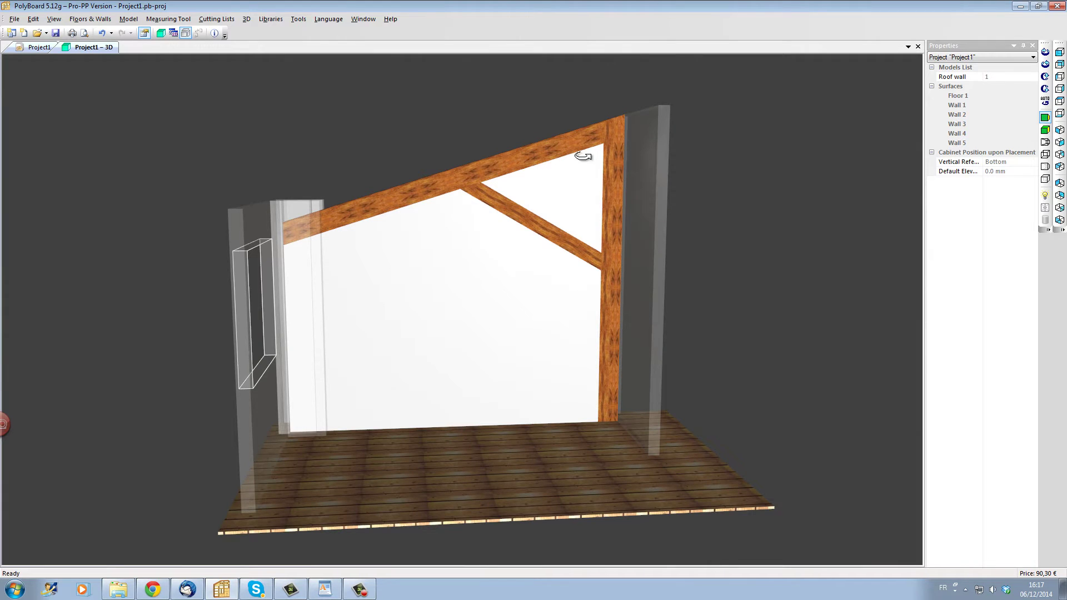
{"action": "left_click_drag", "start_coordinate": [582, 319], "coordinate": [654, 380]}
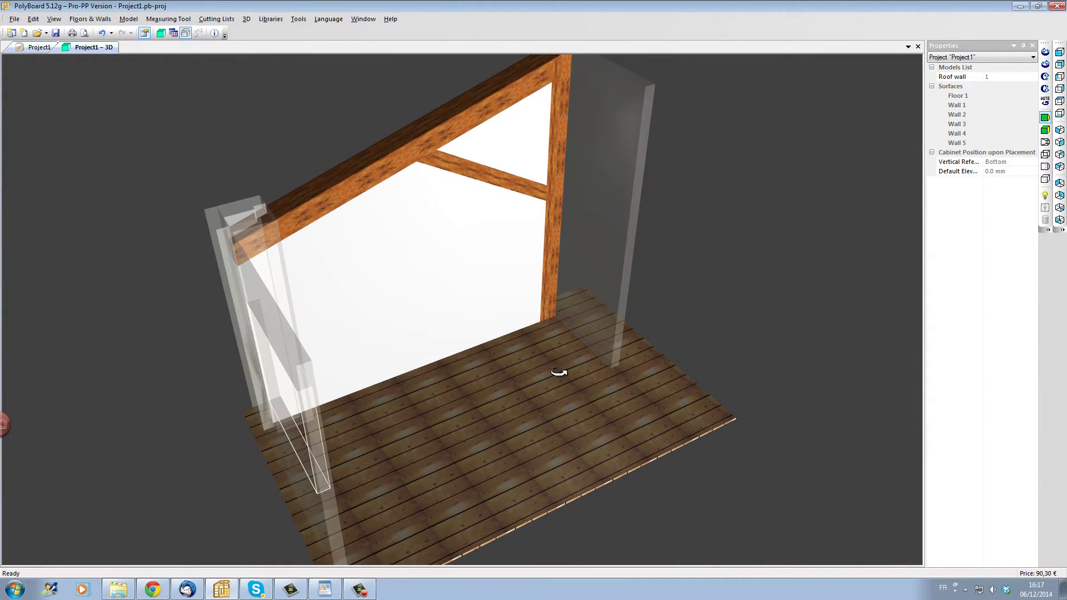
{"action": "left_click_drag", "start_coordinate": [559, 372], "coordinate": [341, 328]}
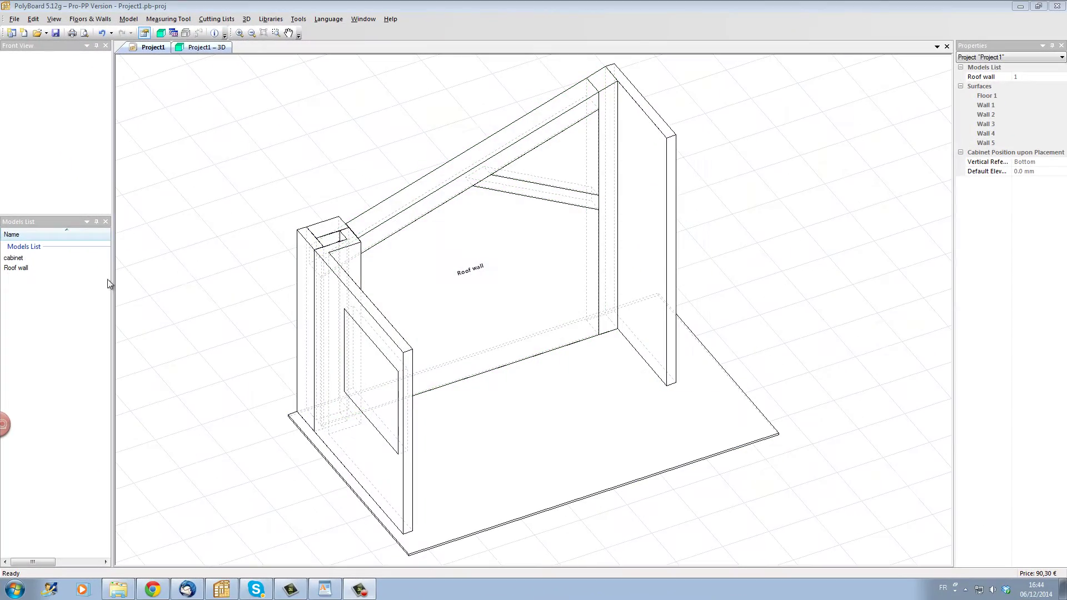
Step: Create a default 780 × 2069 × 750 mm box cabinet named Model and place it near the right wall
{"action": "right_click", "coordinate": [36, 302]}
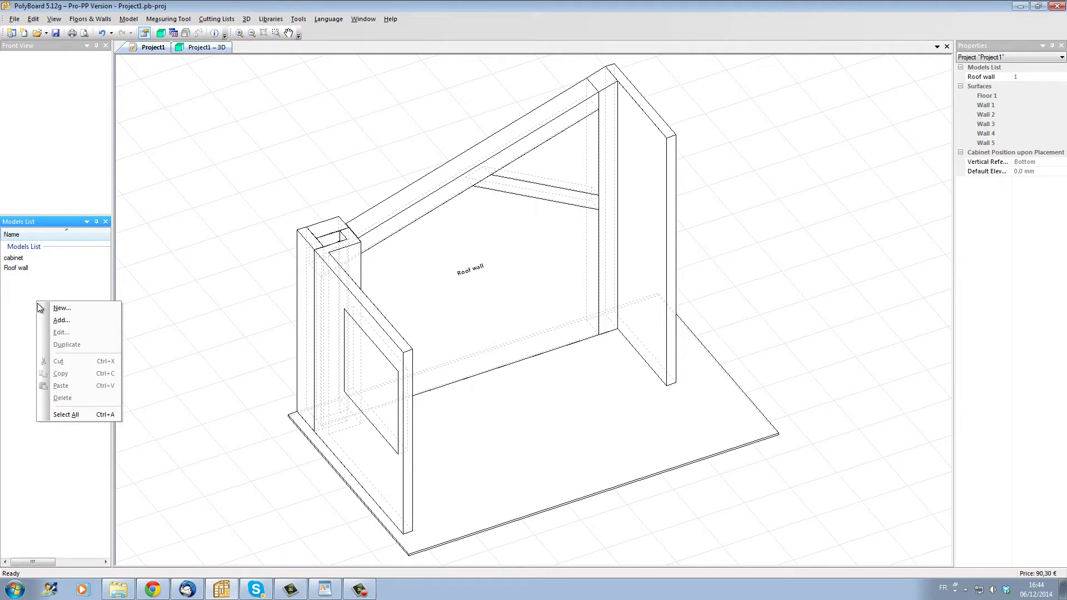
{"action": "left_click", "coordinate": [59, 308]}
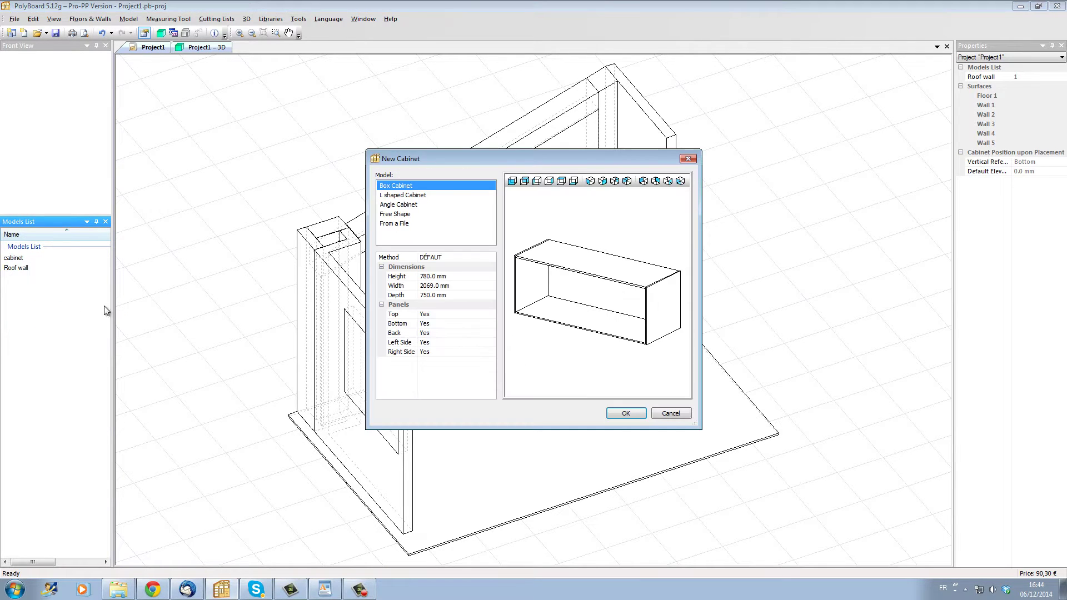
{"action": "left_click", "coordinate": [638, 414]}
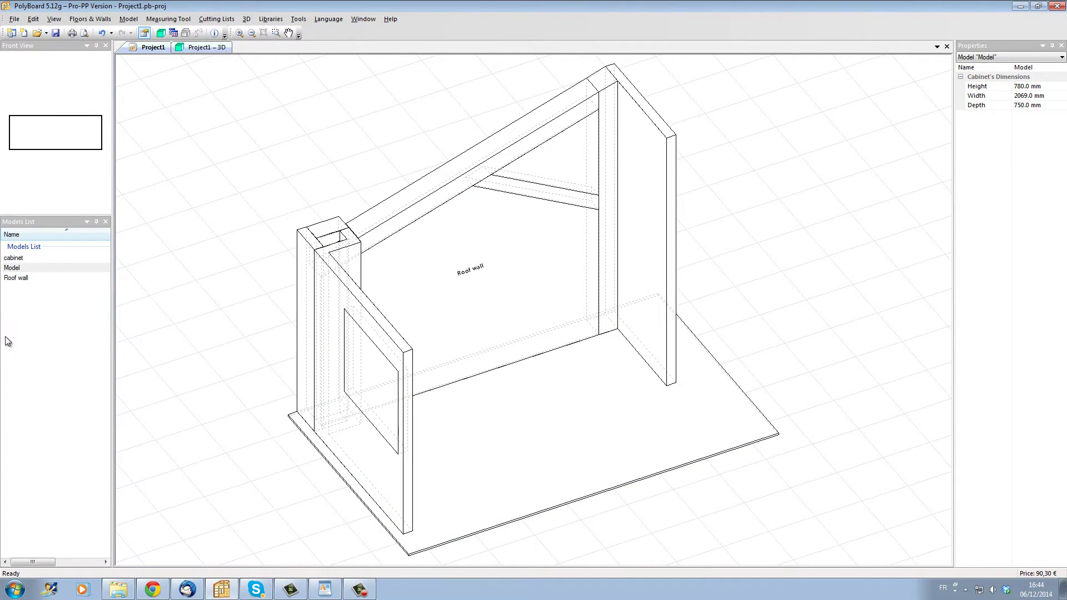
{"action": "left_click_drag", "start_coordinate": [154, 300], "coordinate": [466, 441]}
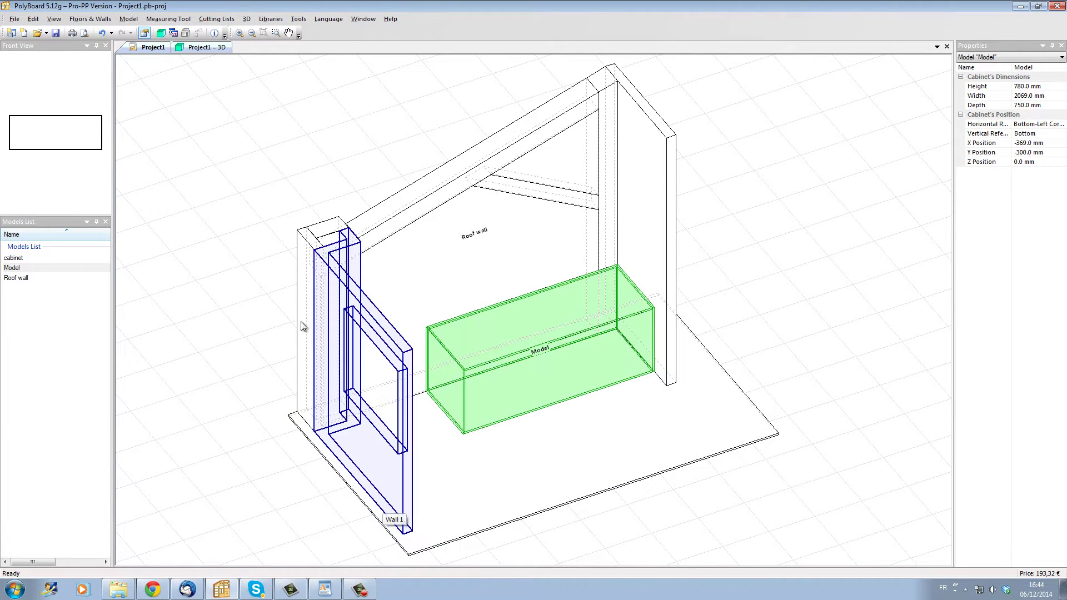
Step: Orbit the rendered room to inspect the new empty Model cabinet from a side-on angle
{"action": "left_click", "coordinate": [211, 48]}
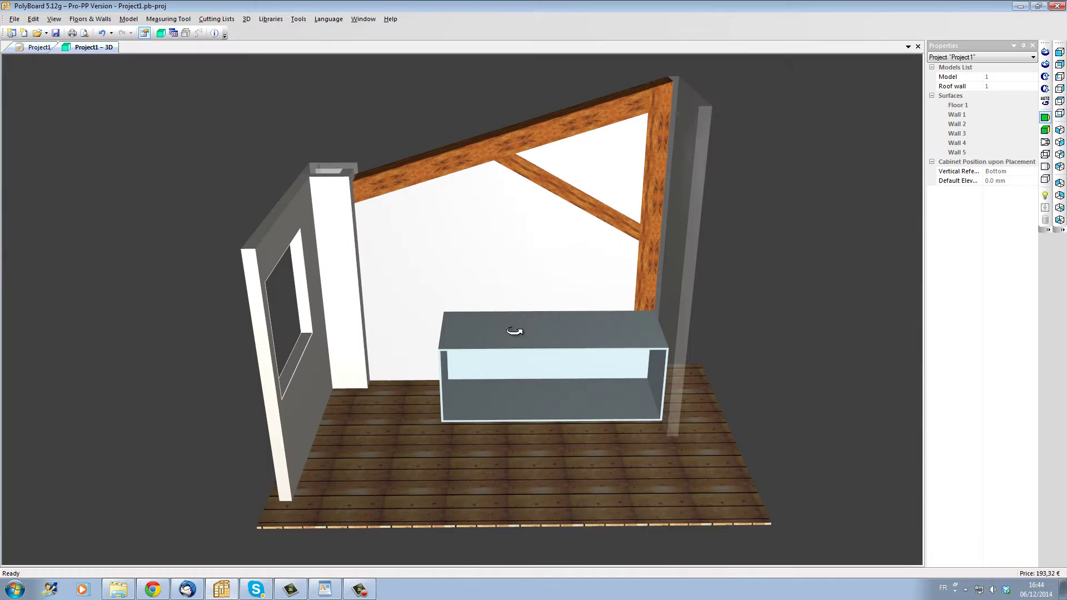
{"action": "left_click_drag", "start_coordinate": [515, 331], "coordinate": [532, 363]}
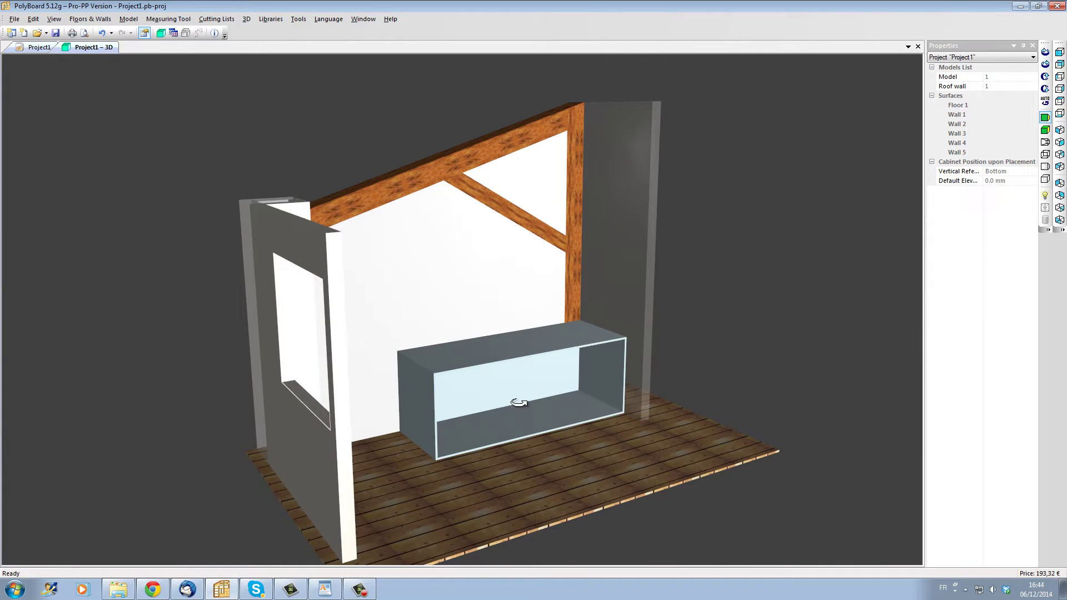
{"action": "mouse_move", "coordinate": [518, 403]}
{"action": "left_mouse_down"}
{"action": "mouse_move", "coordinate": [500, 428]}
{"action": "mouse_move", "coordinate": [357, 398]}
{"action": "mouse_move", "coordinate": [572, 409]}
{"action": "mouse_move", "coordinate": [422, 409]}
{"action": "mouse_move", "coordinate": [500, 424]}
{"action": "mouse_move", "coordinate": [624, 410]}
{"action": "mouse_move", "coordinate": [687, 436]}
{"action": "mouse_move", "coordinate": [571, 284]}
{"action": "left_mouse_up"}
Step: Take a vertical measurement of the right wall's height in the wireframe project view
{"action": "left_click", "coordinate": [33, 48]}
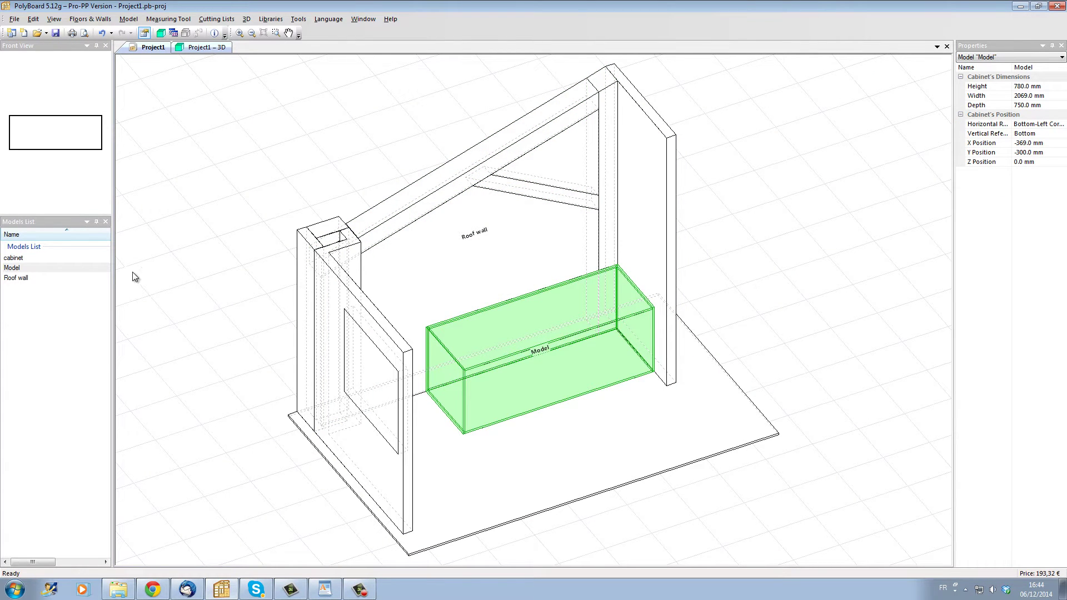
{"action": "left_click", "coordinate": [158, 22]}
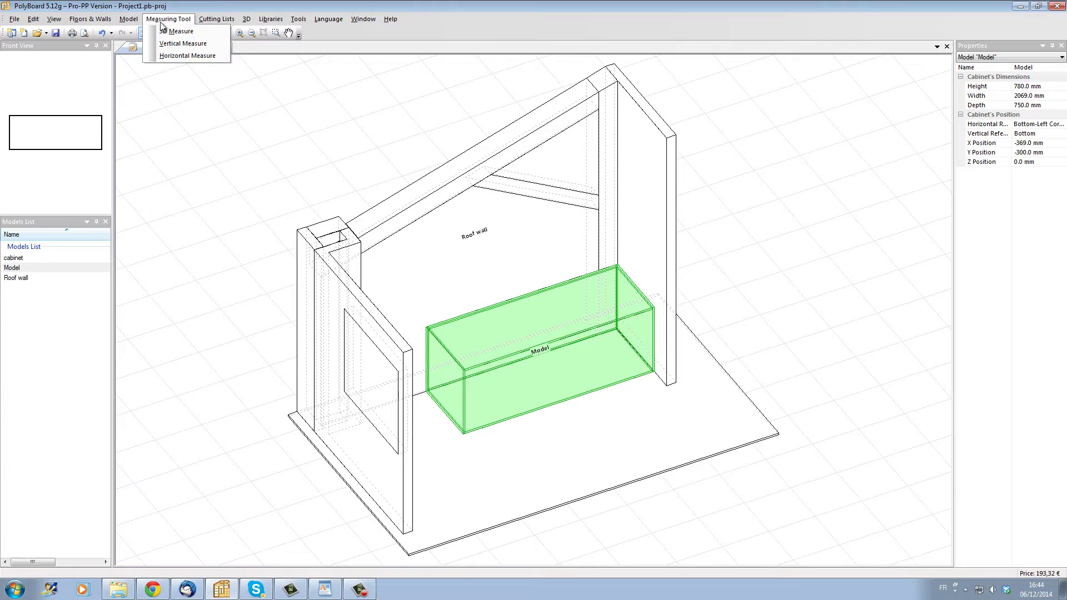
{"action": "left_click", "coordinate": [169, 43]}
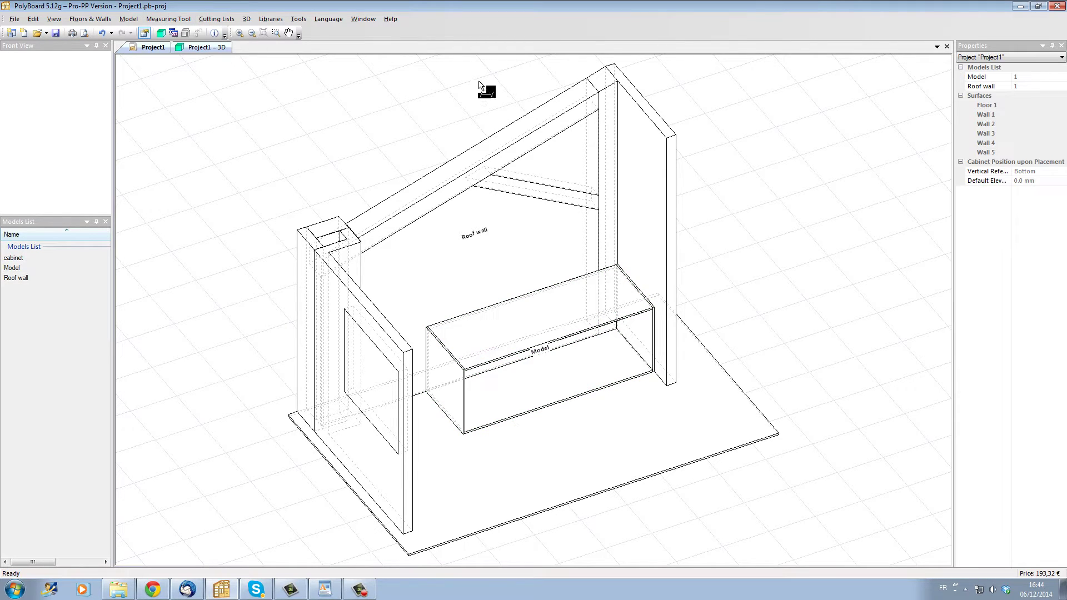
{"action": "left_click", "coordinate": [666, 137]}
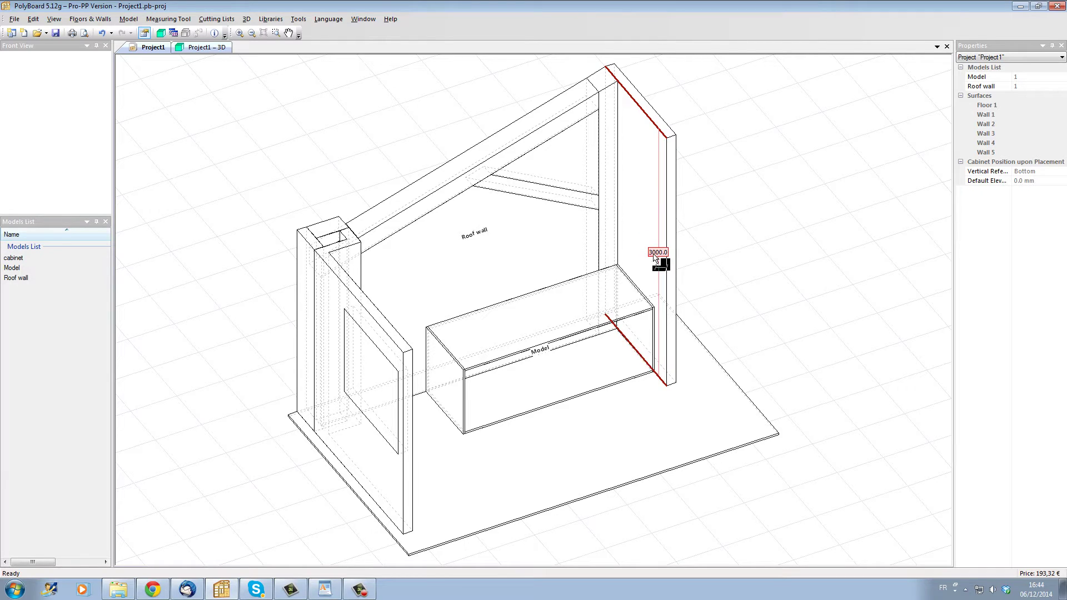
{"action": "right_click", "coordinate": [737, 217]}
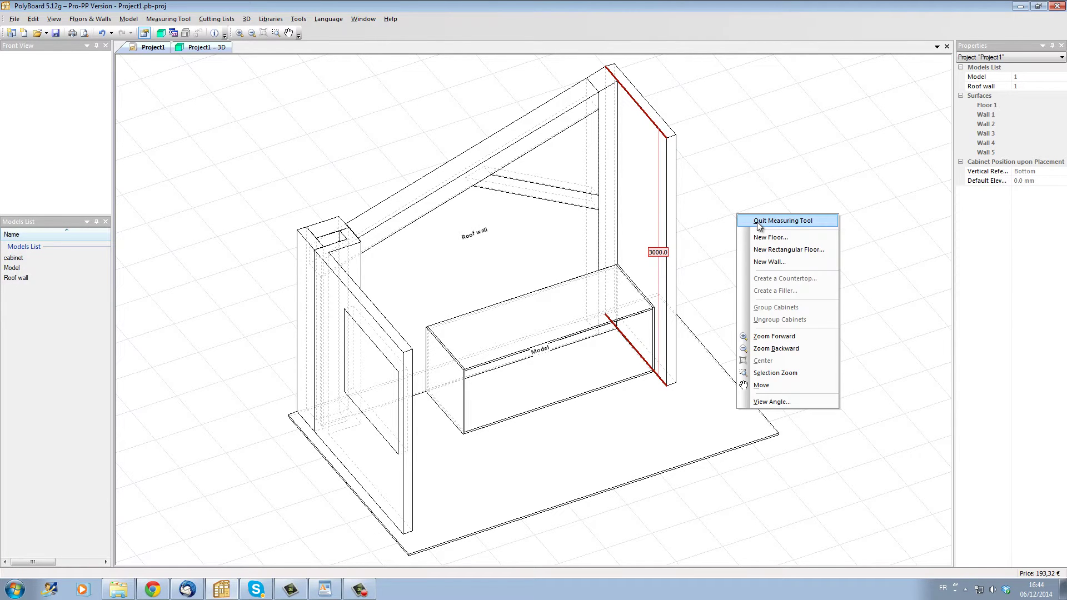
{"action": "left_click", "coordinate": [758, 222]}
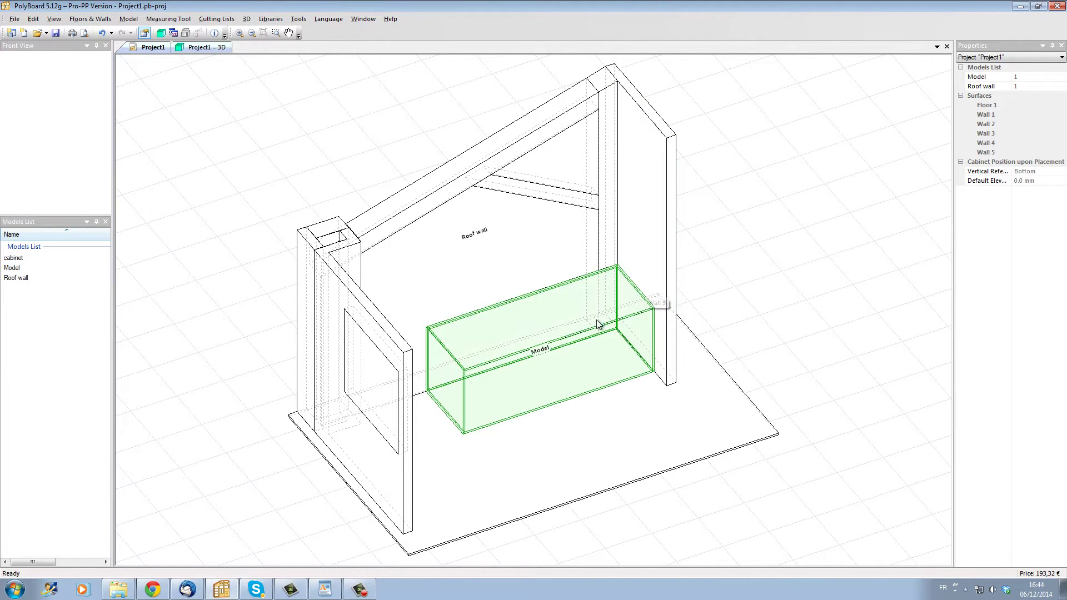
Step: Set the Model cabinet's height to 3000 mm
{"action": "left_click", "coordinate": [551, 317]}
{"action": "left_click", "coordinate": [1005, 88]}
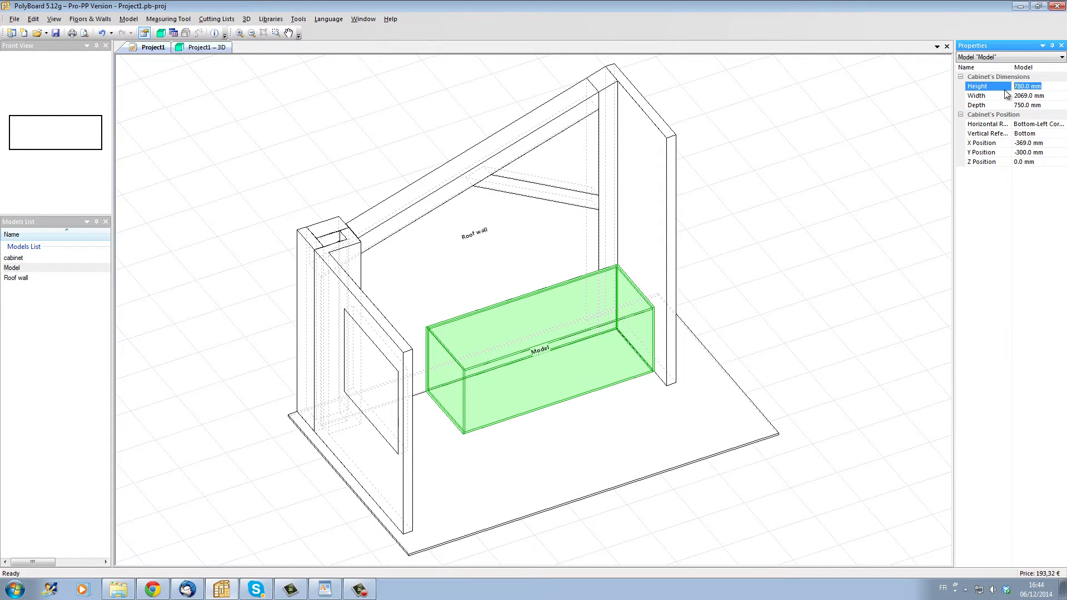
{"action": "type", "text": "3000"}
{"action": "key", "text": "Return"}
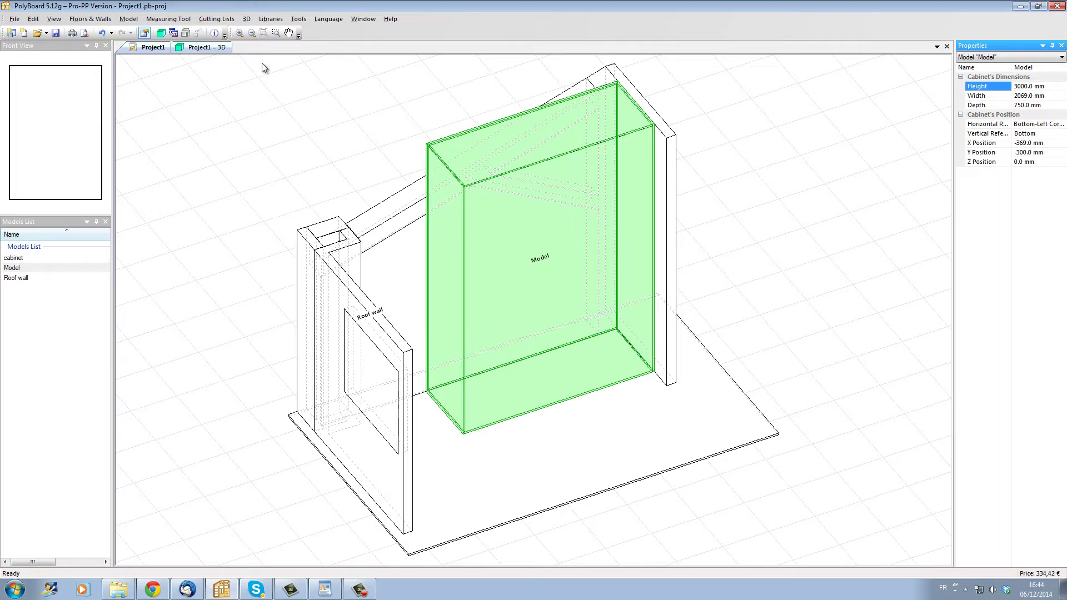
Step: Measure the 3200 mm horizontal span between the roof wall and the right wall
{"action": "left_click", "coordinate": [168, 19]}
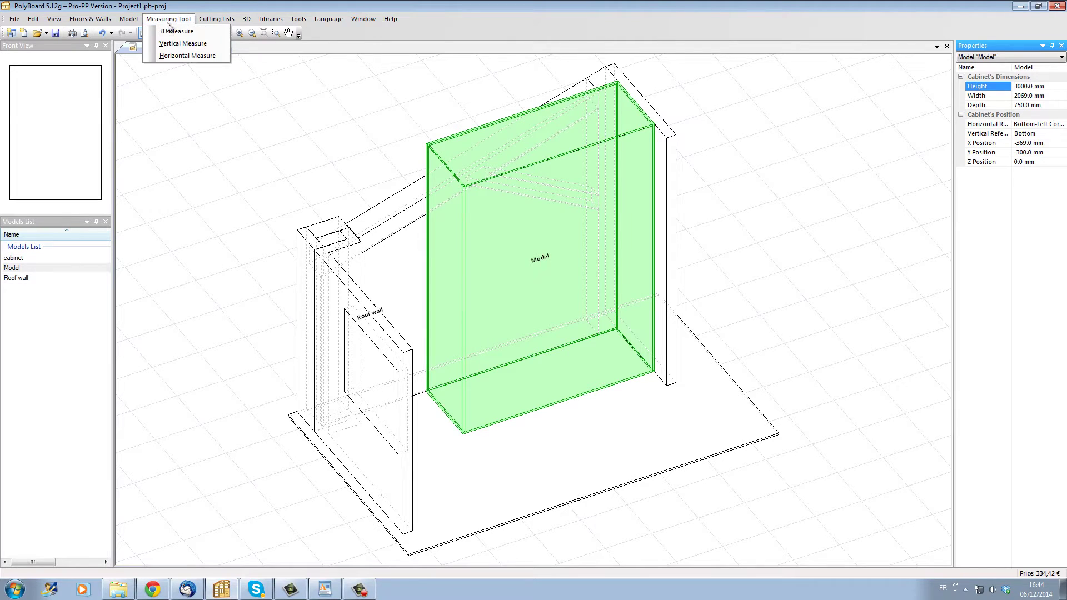
{"action": "left_click", "coordinate": [170, 54]}
{"action": "left_click", "coordinate": [358, 287]}
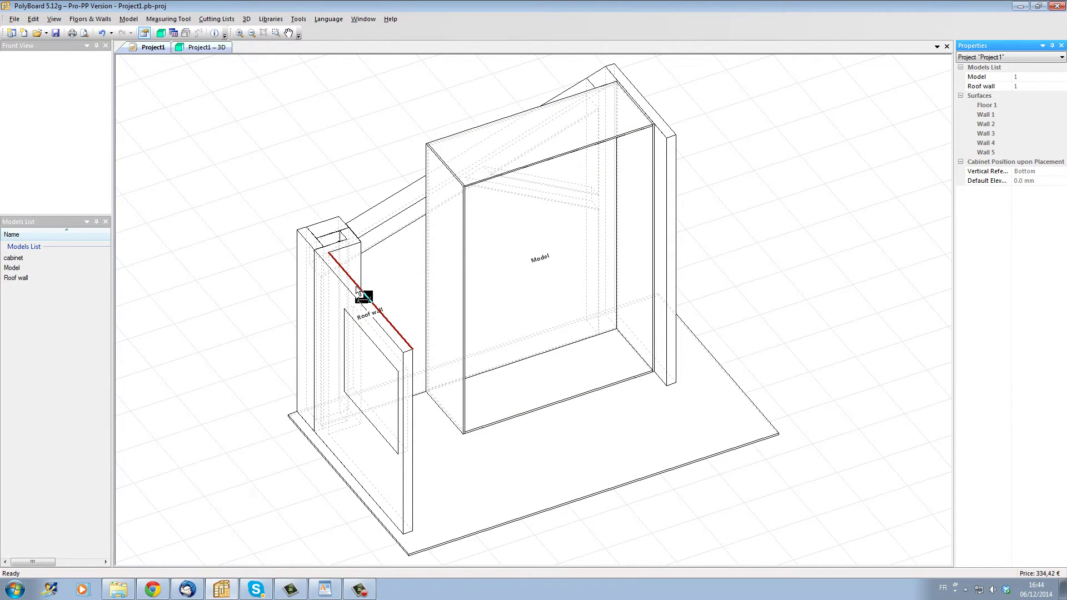
{"action": "left_click", "coordinate": [662, 140]}
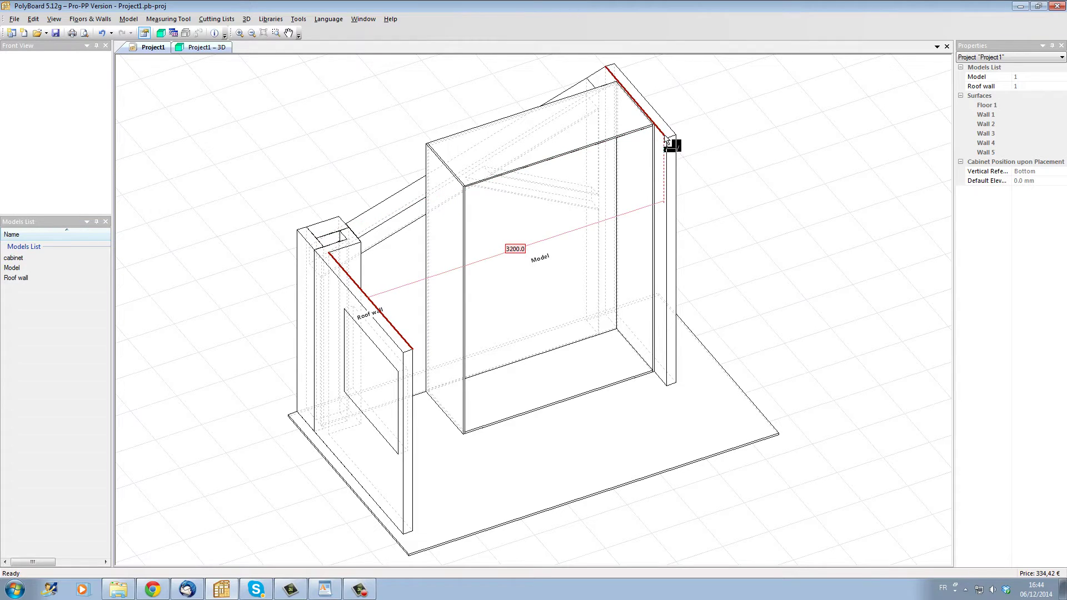
{"action": "right_click", "coordinate": [520, 255]}
{"action": "left_click", "coordinate": [550, 256]}
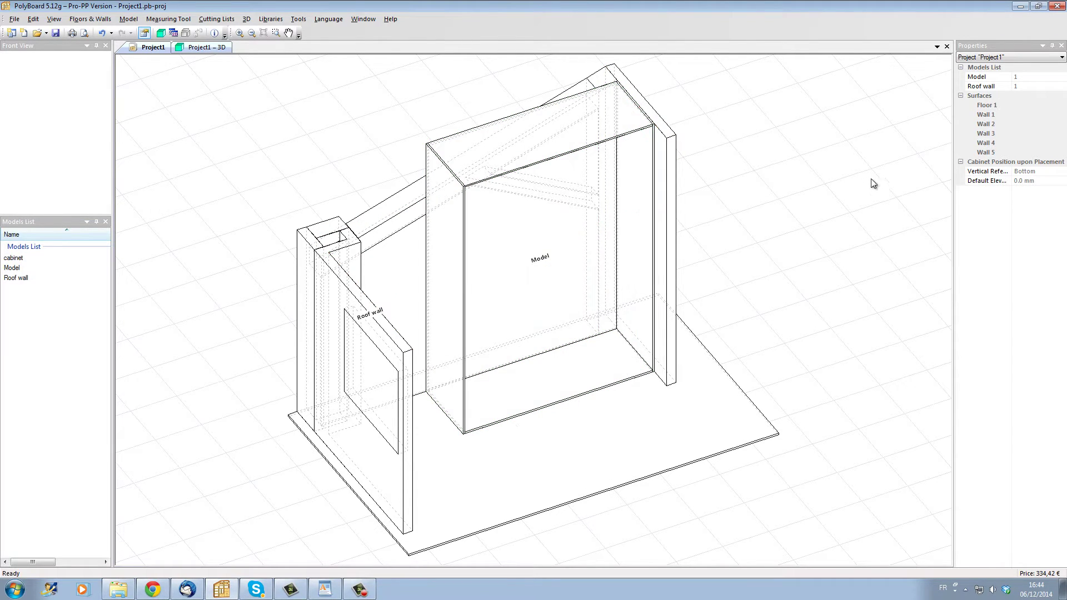
Step: Widen the Model cabinet to 3200 mm, move it between the walls, and view it in 3D
{"action": "left_click", "coordinate": [639, 149]}
{"action": "left_click", "coordinate": [977, 95]}
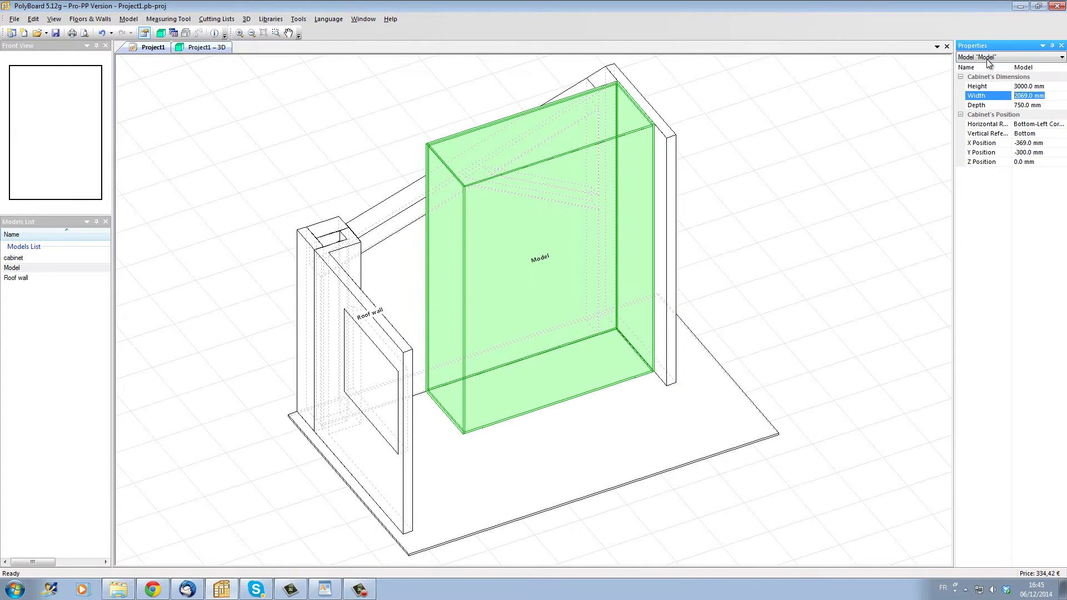
{"action": "type", "text": "3200"}
{"action": "key", "text": "Return"}
{"action": "left_click_drag", "start_coordinate": [718, 354], "coordinate": [624, 305]}
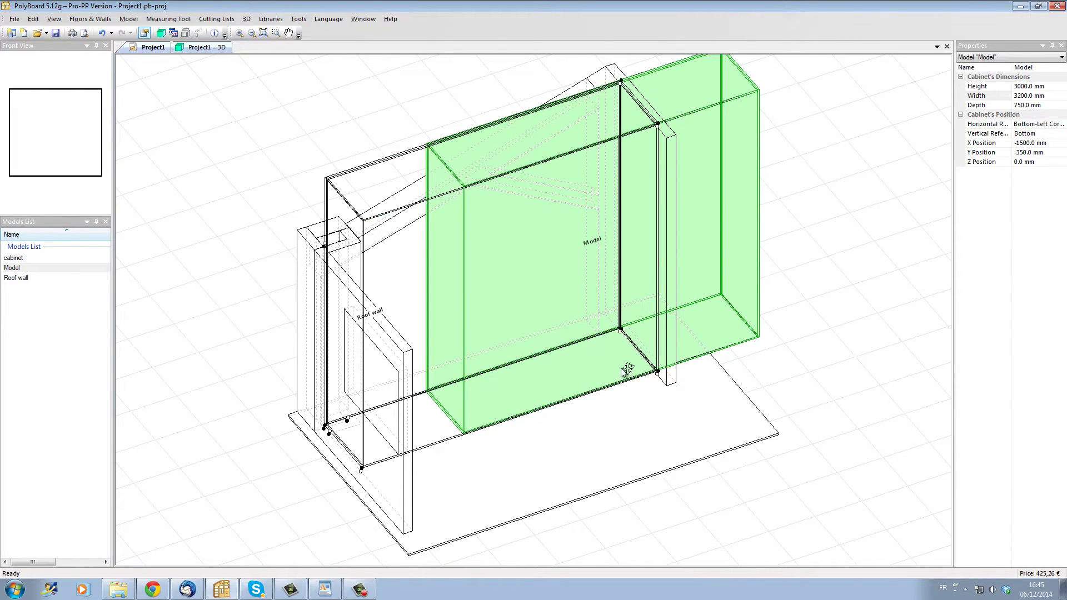
{"action": "key", "text": "ctrl+Tab"}
{"action": "left_click_drag", "start_coordinate": [422, 353], "coordinate": [323, 346]}
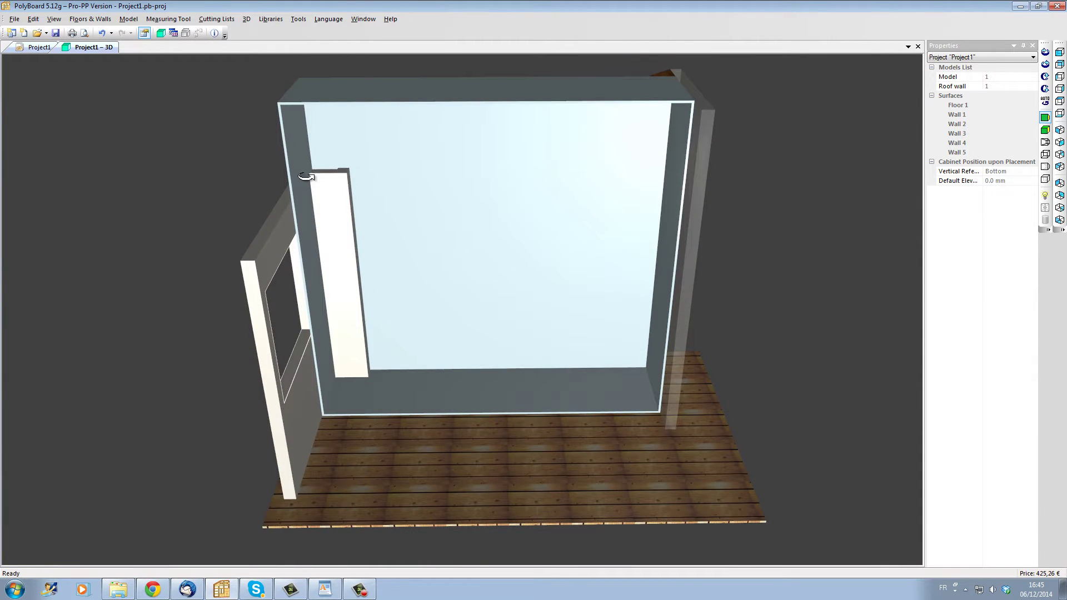
{"action": "left_click_drag", "start_coordinate": [402, 228], "coordinate": [315, 200]}
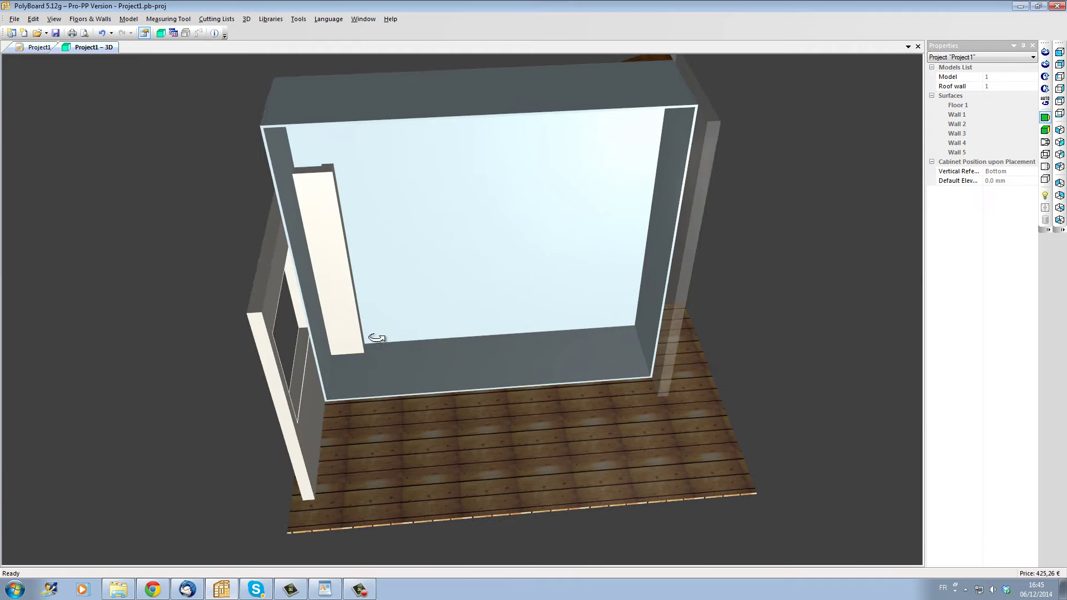
{"action": "left_click_drag", "start_coordinate": [360, 319], "coordinate": [319, 308]}
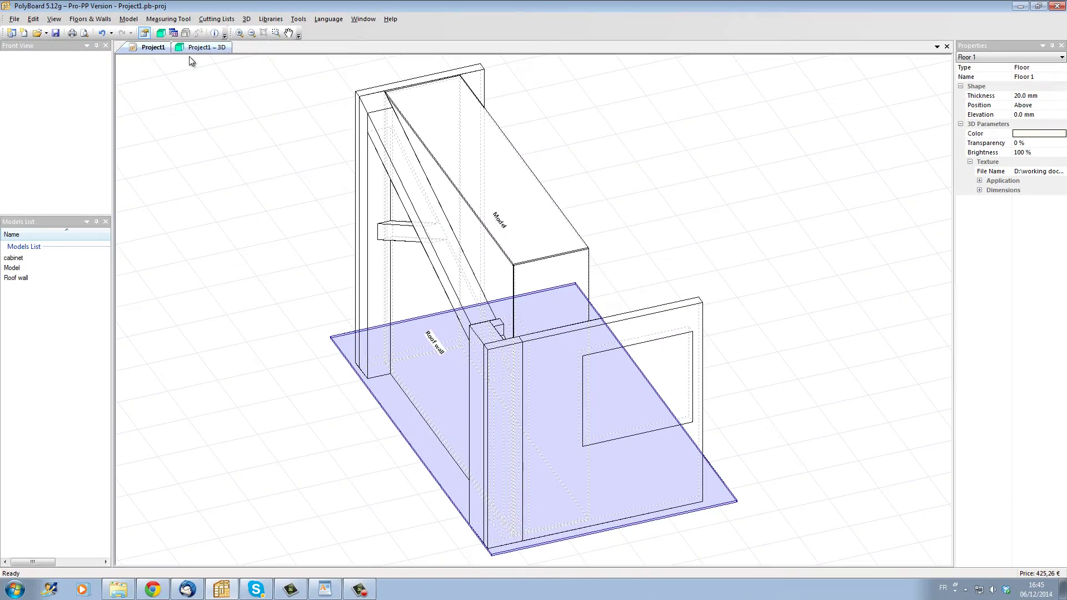
Step: Measure the roof wall's 1000.0 mm vertical drop, then open the Model cabinet in its own tab
{"action": "left_click", "coordinate": [168, 19]}
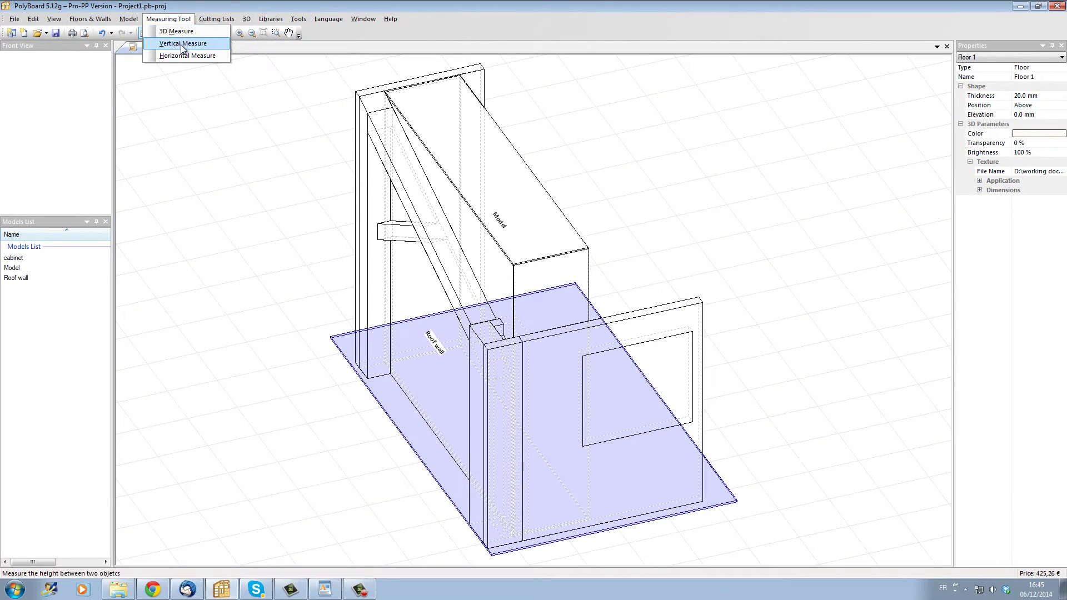
{"action": "left_click", "coordinate": [182, 44]}
{"action": "left_click", "coordinate": [380, 95]}
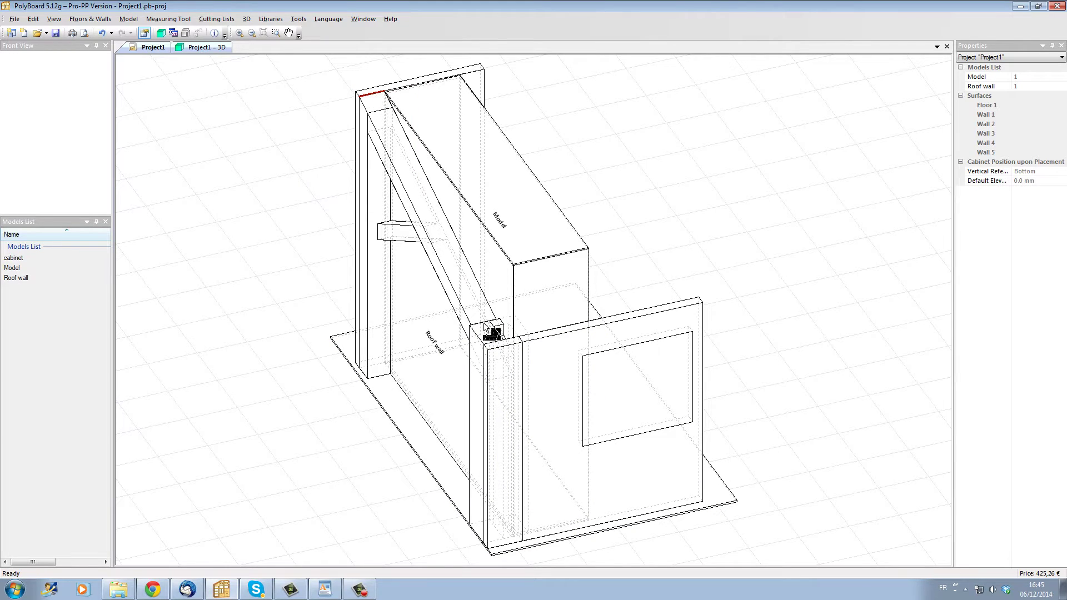
{"action": "left_click", "coordinate": [500, 361]}
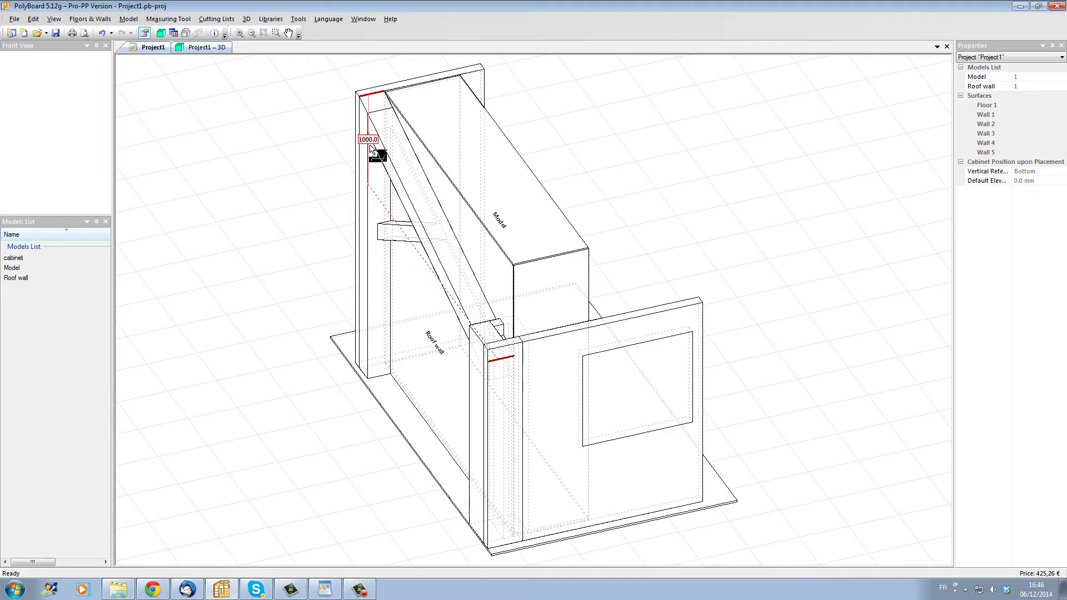
{"action": "right_click", "coordinate": [574, 142]}
{"action": "left_click", "coordinate": [590, 149]}
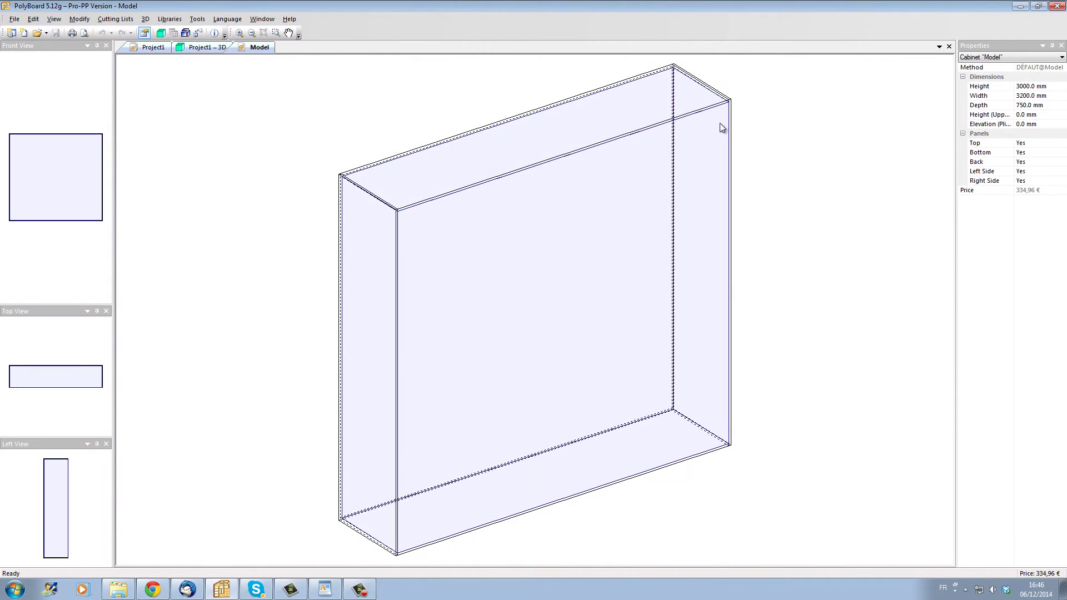
Step: Select the Model's top panel and enter a Width Slope of 1000
{"action": "left_click", "coordinate": [737, 85]}
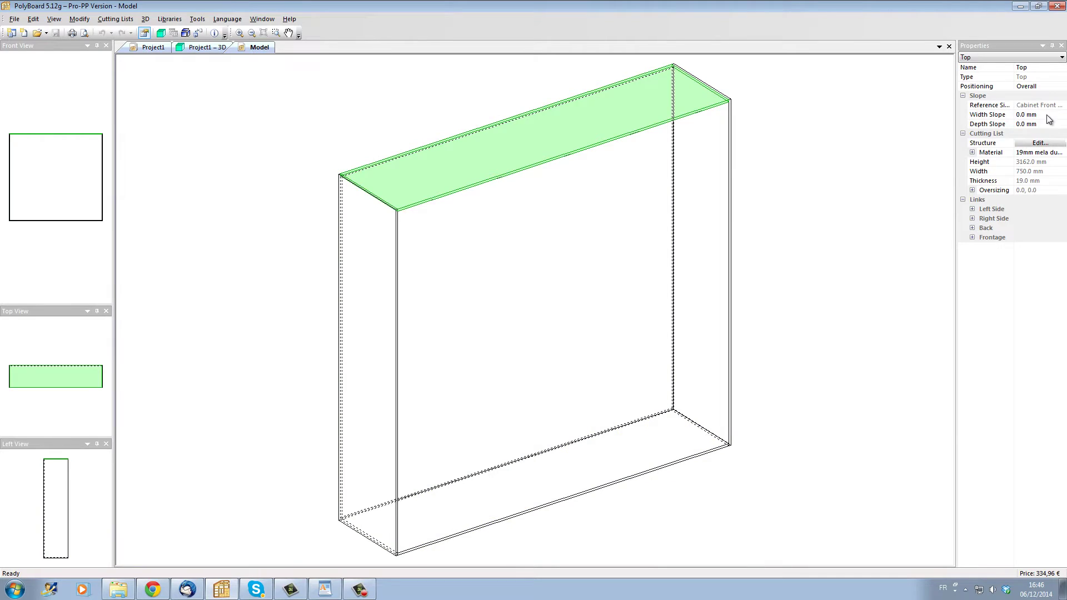
{"action": "left_click", "coordinate": [1011, 116]}
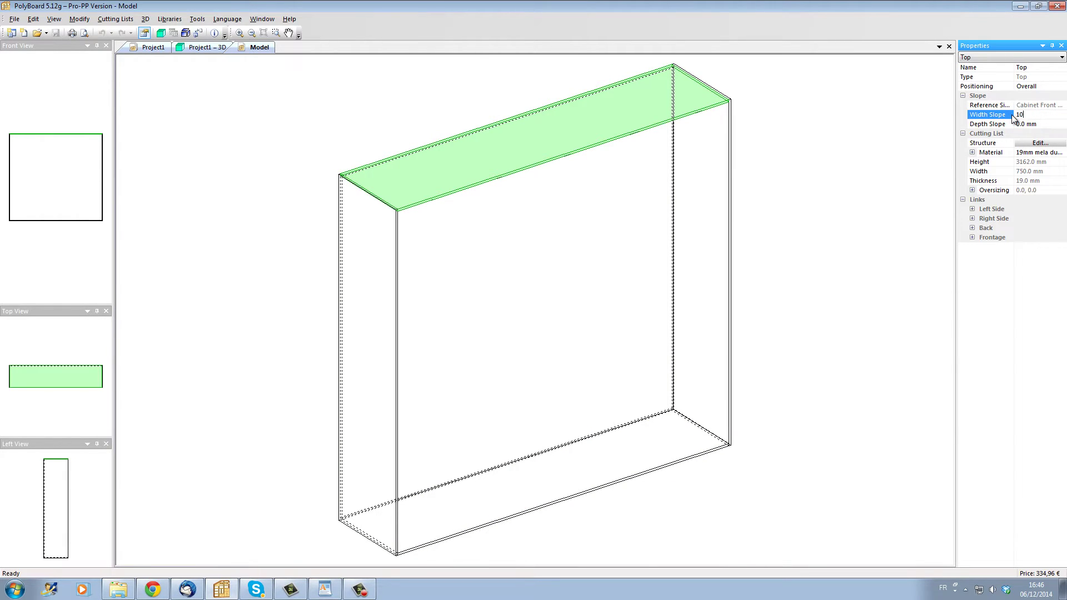
{"action": "type", "text": "1000"}
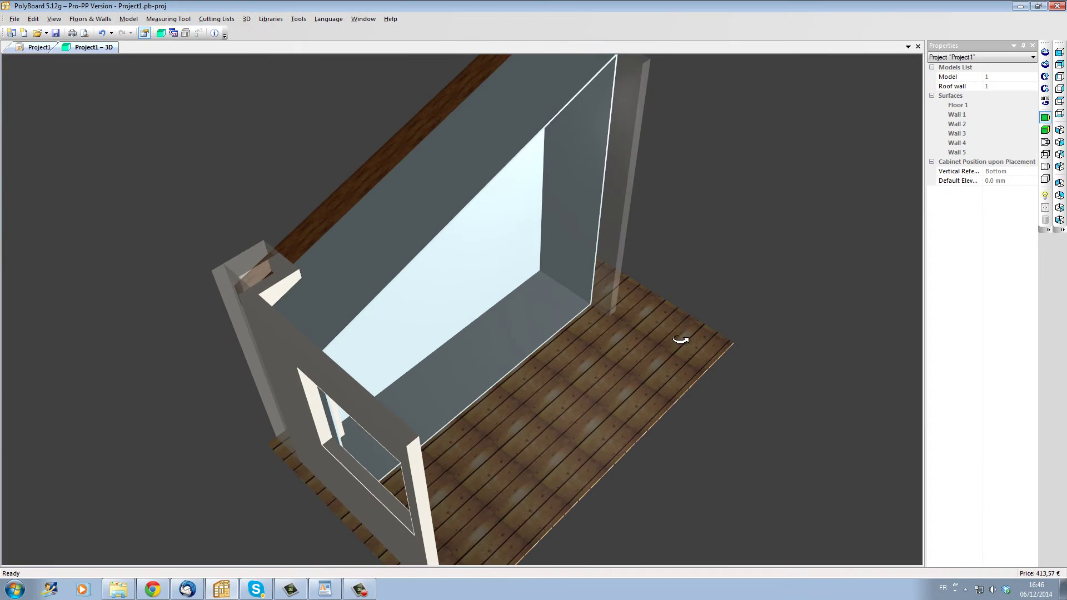
Step: Orbit the rendered room to check the Model cabinet's sloped top against the roof wall
{"action": "left_click_drag", "start_coordinate": [683, 335], "coordinate": [383, 260]}
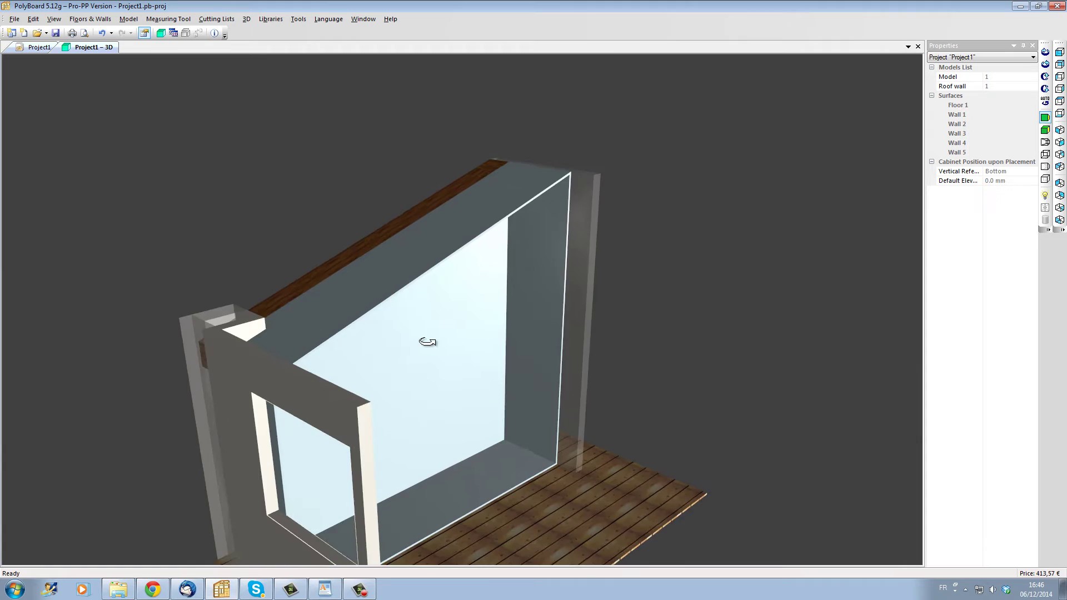
{"action": "mouse_move", "coordinate": [427, 341]}
{"action": "left_mouse_down"}
{"action": "mouse_move", "coordinate": [310, 326]}
{"action": "mouse_move", "coordinate": [324, 324]}
{"action": "mouse_move", "coordinate": [344, 345]}
{"action": "mouse_move", "coordinate": [392, 316]}
{"action": "mouse_move", "coordinate": [425, 326]}
{"action": "left_mouse_up"}
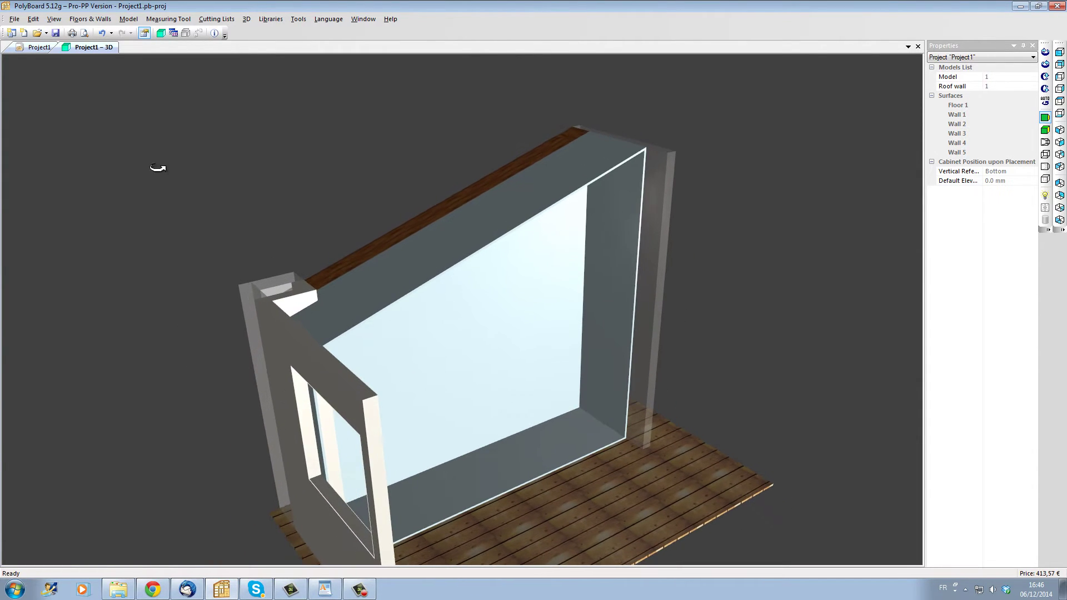
{"action": "left_click", "coordinate": [39, 48]}
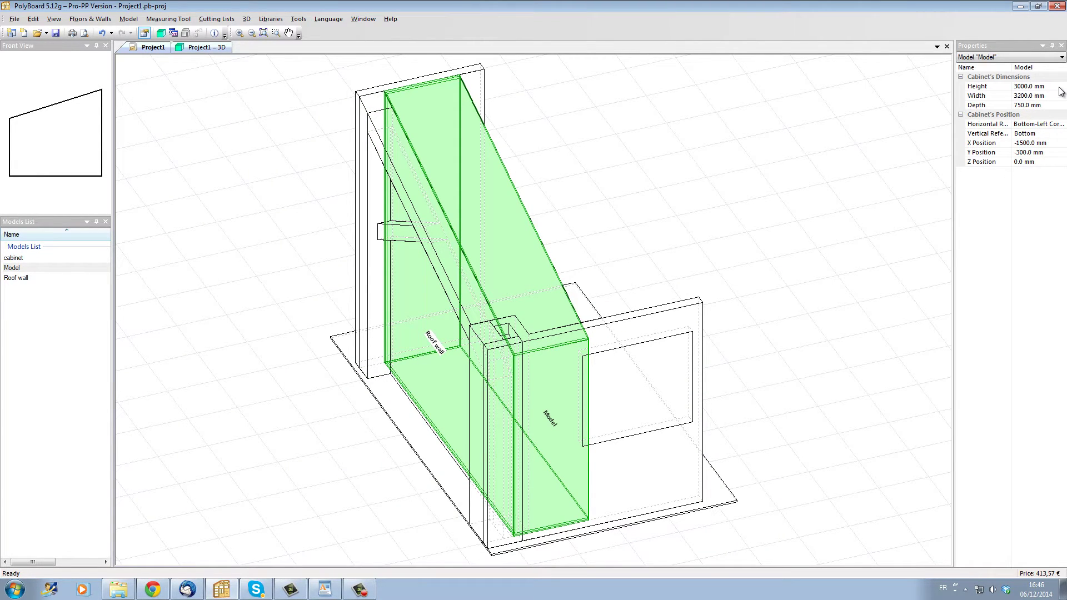
Step: Reduce the Model cabinet's height from 3000 to 2950 mm
{"action": "left_click", "coordinate": [1002, 88]}
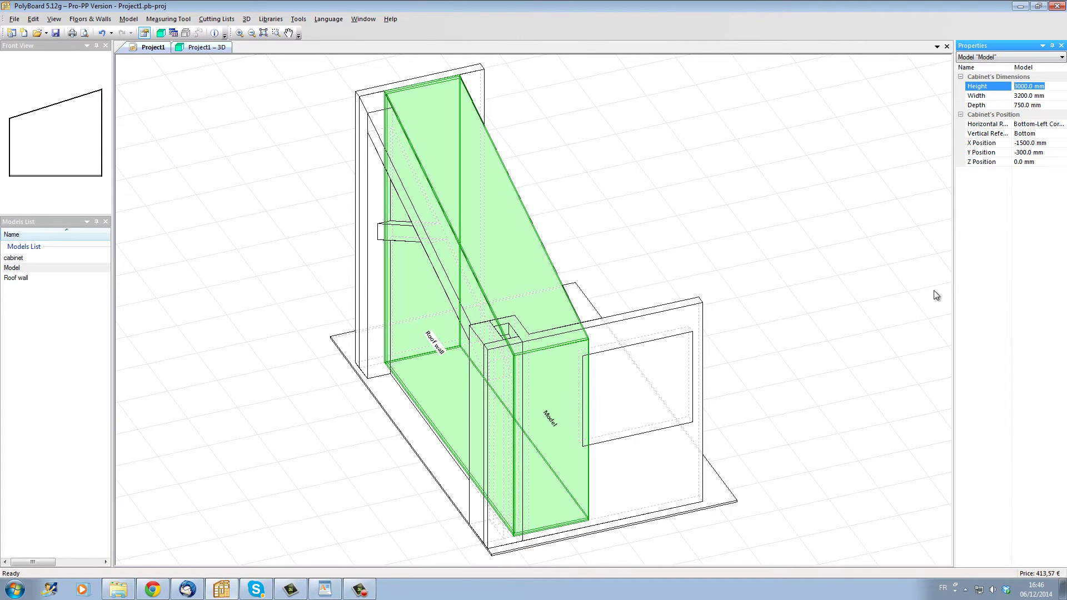
{"action": "type", "text": "2950"}
{"action": "key", "text": "Return"}
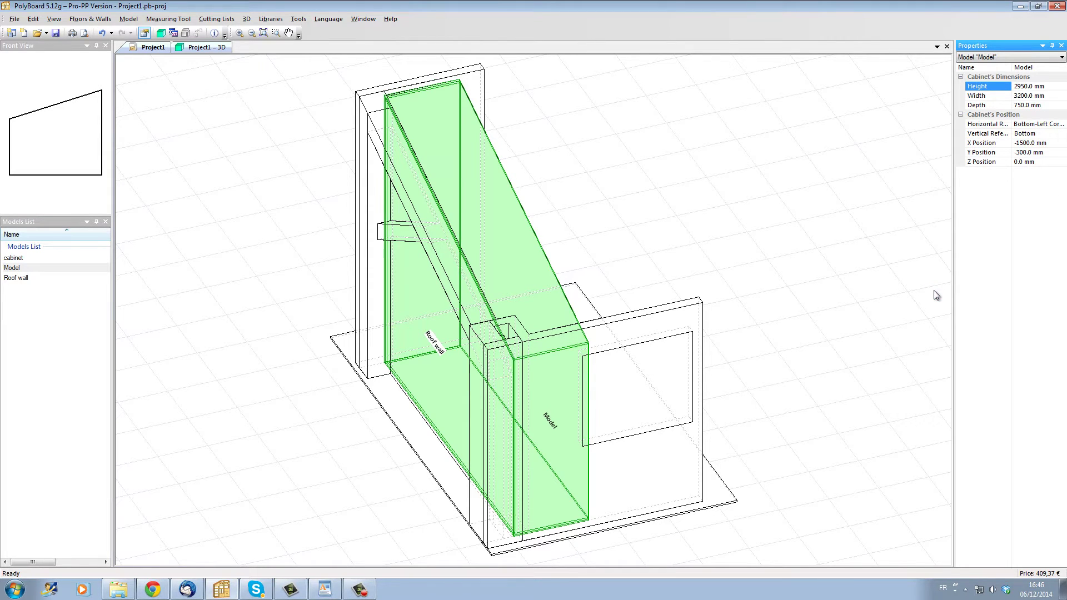
{"action": "left_click", "coordinate": [200, 48]}
{"action": "left_click_drag", "start_coordinate": [424, 240], "coordinate": [359, 261]}
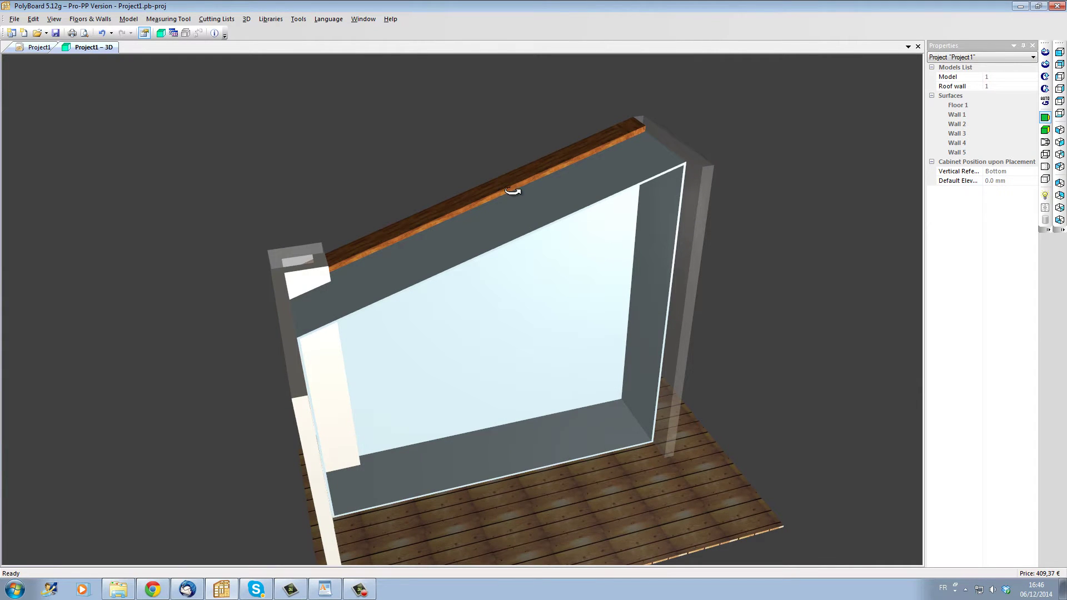
{"action": "left_click_drag", "start_coordinate": [512, 191], "coordinate": [484, 293]}
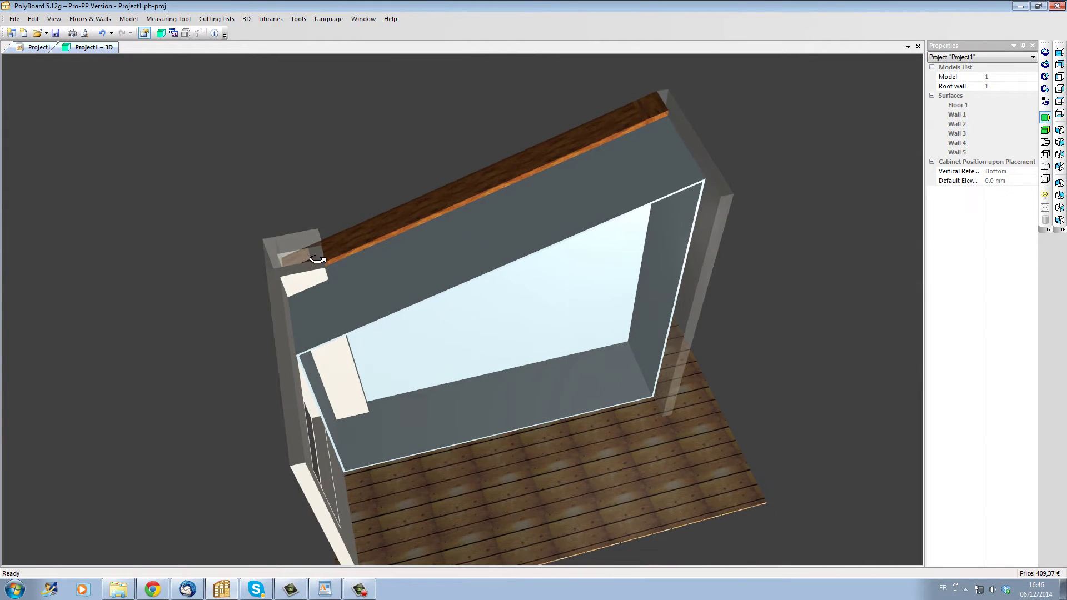
{"action": "left_click_drag", "start_coordinate": [318, 260], "coordinate": [485, 291]}
{"action": "left_click_drag", "start_coordinate": [322, 272], "coordinate": [289, 284]}
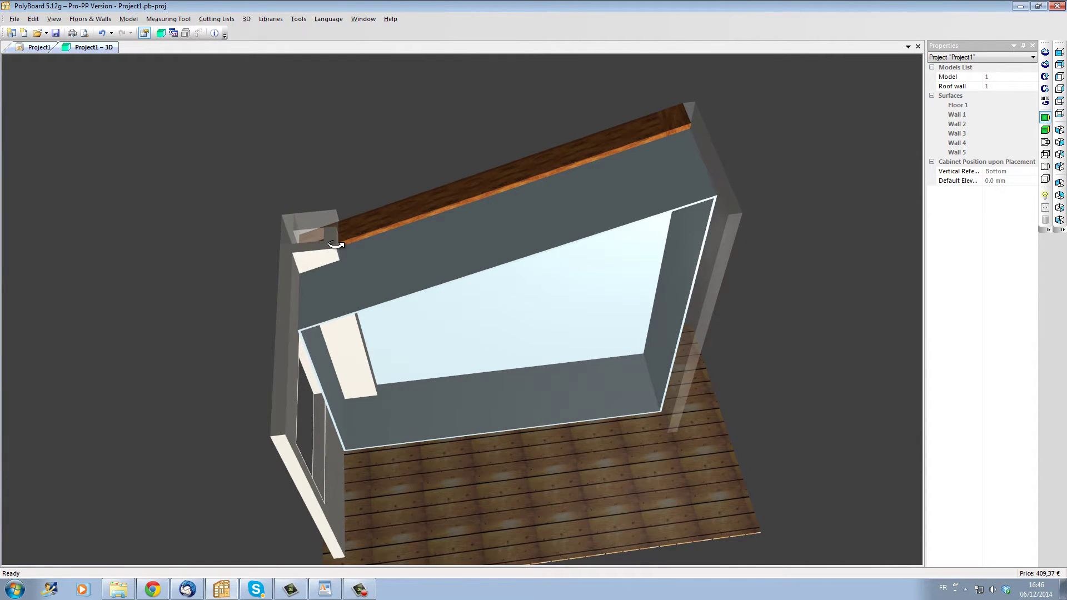
{"action": "left_click_drag", "start_coordinate": [333, 251], "coordinate": [371, 300]}
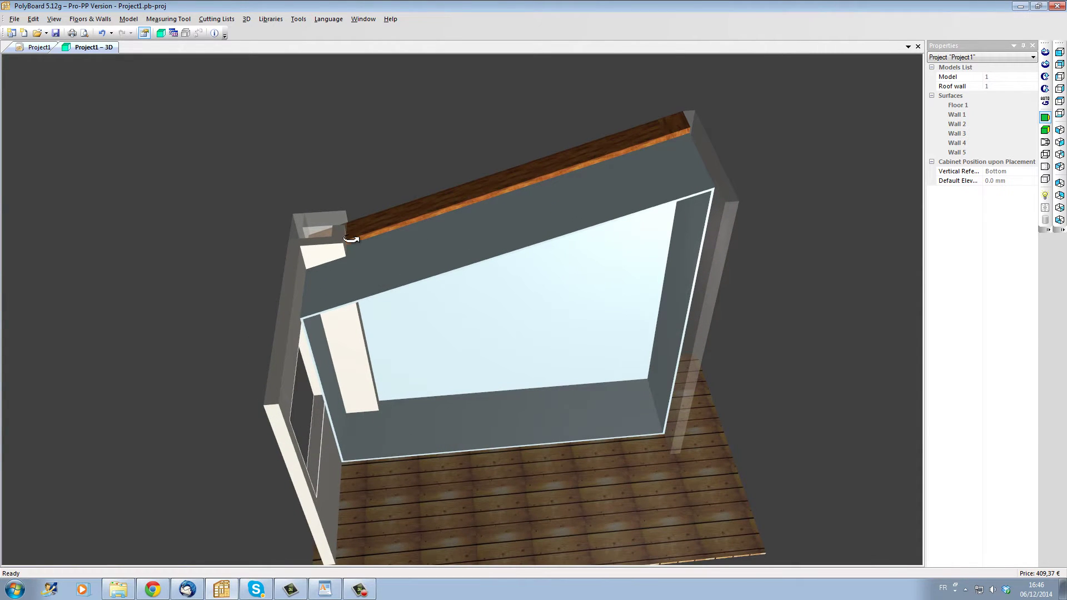
{"action": "mouse_move", "coordinate": [352, 241]}
{"action": "left_mouse_down"}
{"action": "mouse_move", "coordinate": [349, 274]}
{"action": "mouse_move", "coordinate": [354, 255]}
{"action": "left_mouse_up"}
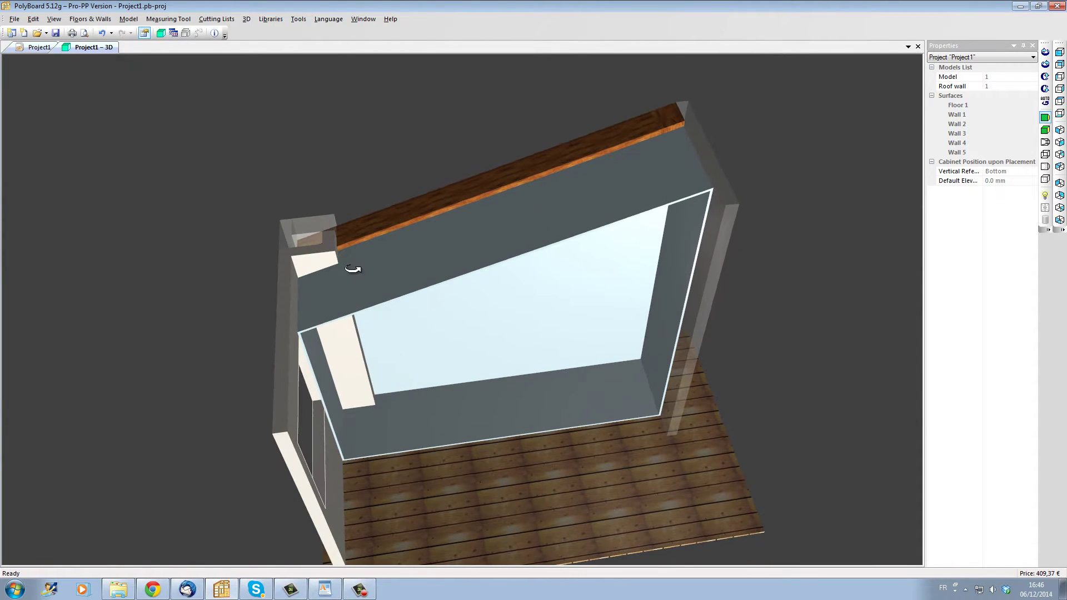
{"action": "left_click", "coordinate": [37, 47]}
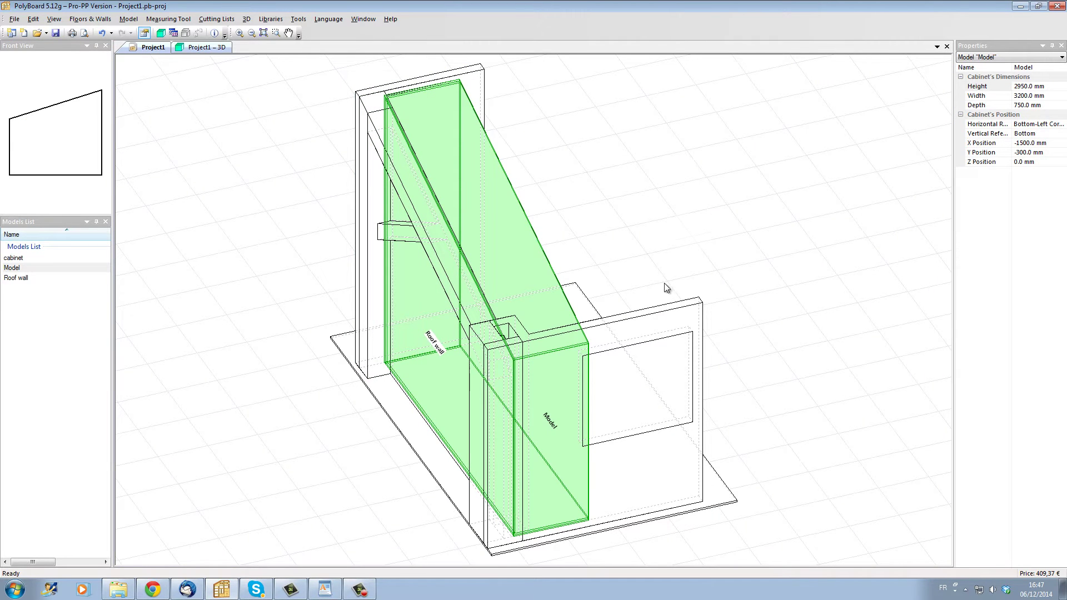
Step: Set the project view to the straight front View Angle preset
{"action": "right_click", "coordinate": [242, 135]}
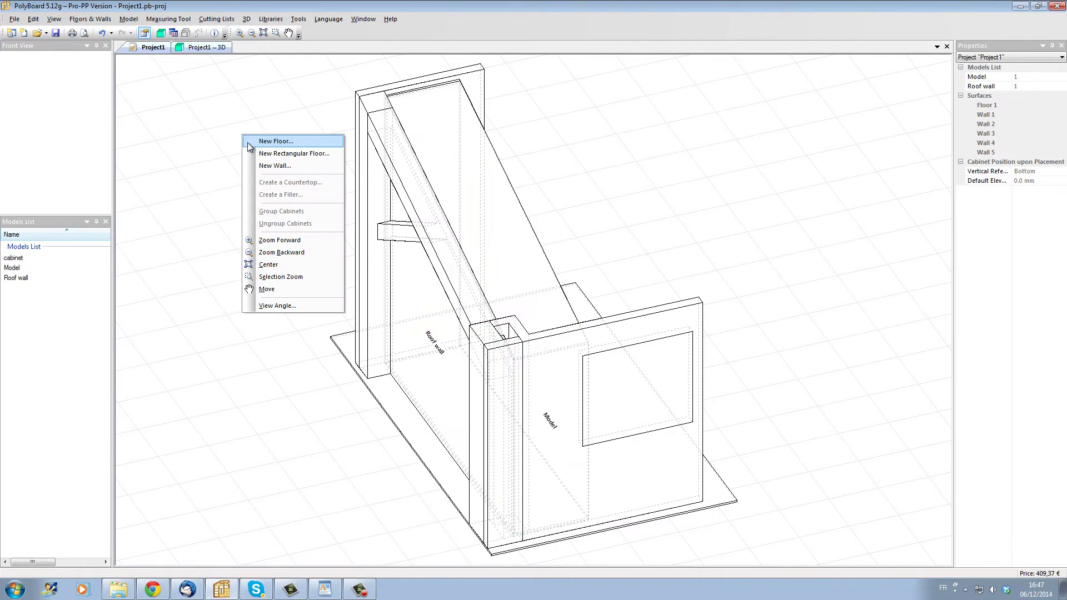
{"action": "left_click", "coordinate": [287, 305]}
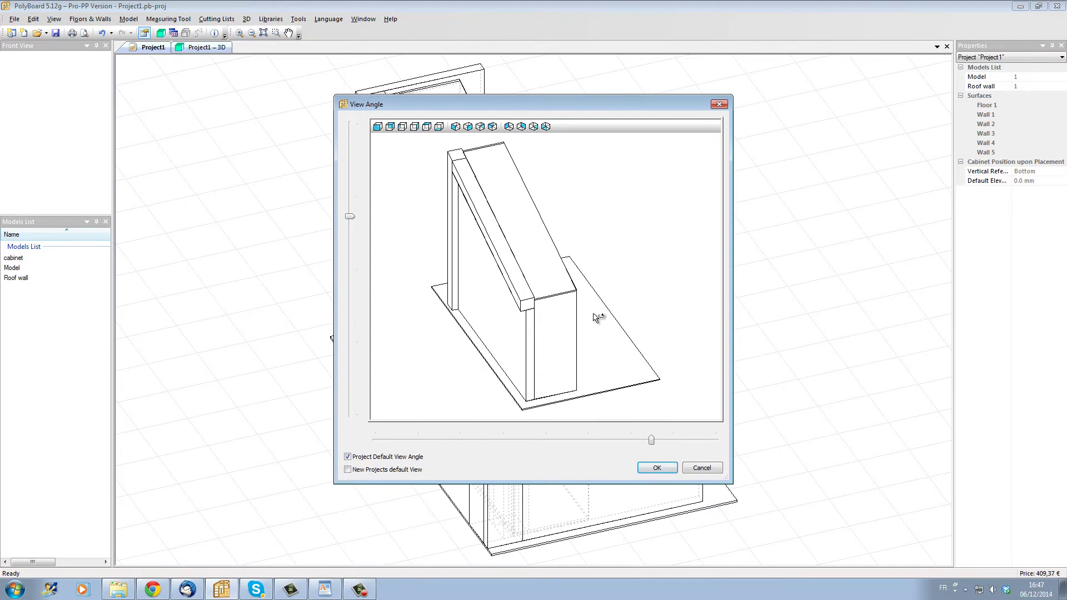
{"action": "left_click", "coordinate": [427, 127]}
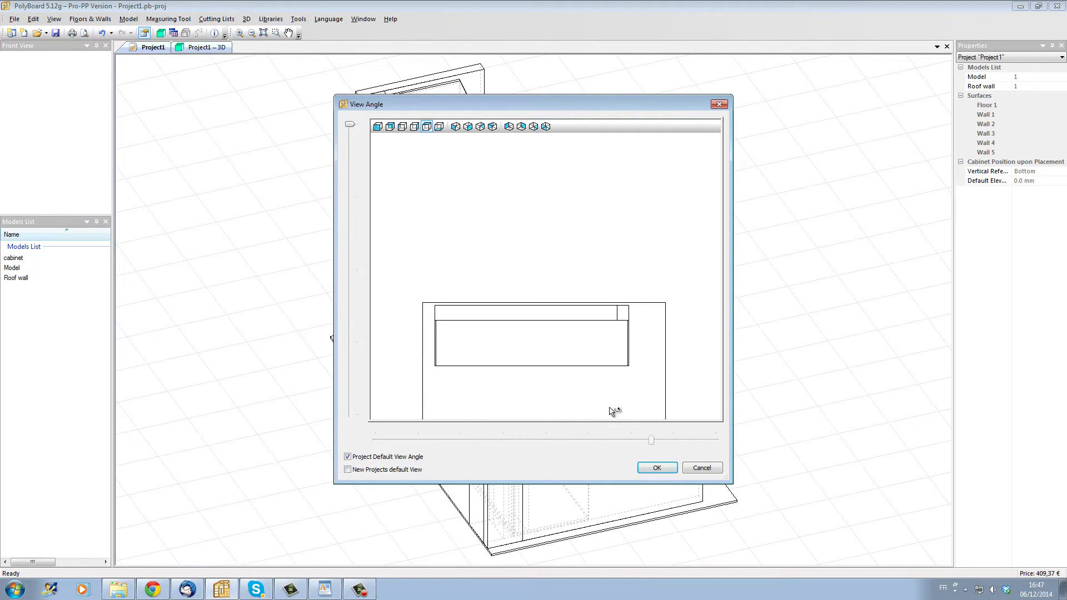
{"action": "left_click", "coordinate": [661, 471]}
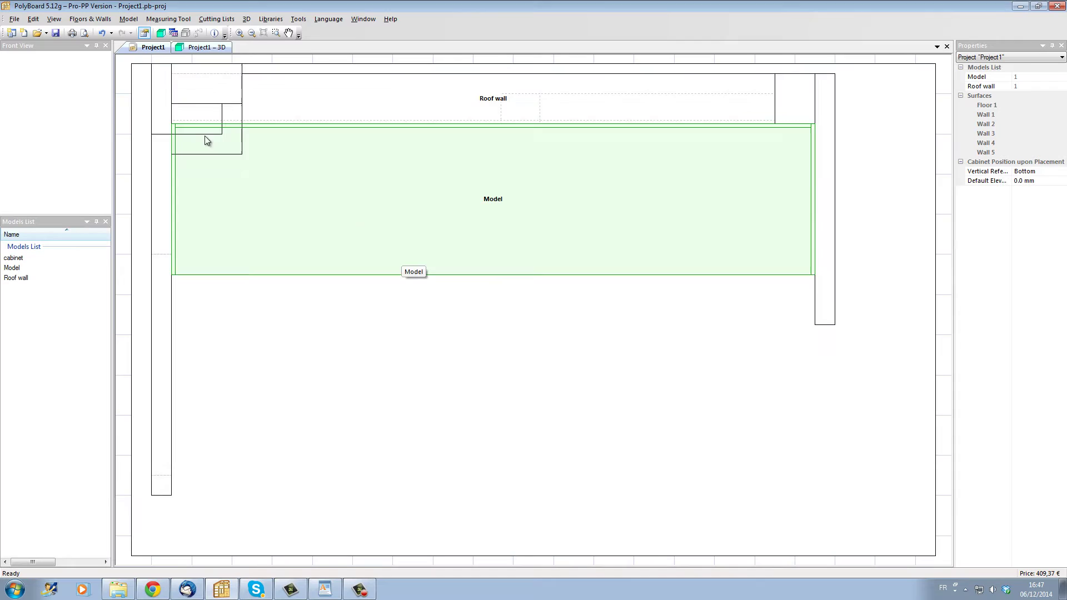
Step: Measure the Model's top-left corner notch: 350.0 mm wide and 150.0 mm high
{"action": "left_click", "coordinate": [168, 19]}
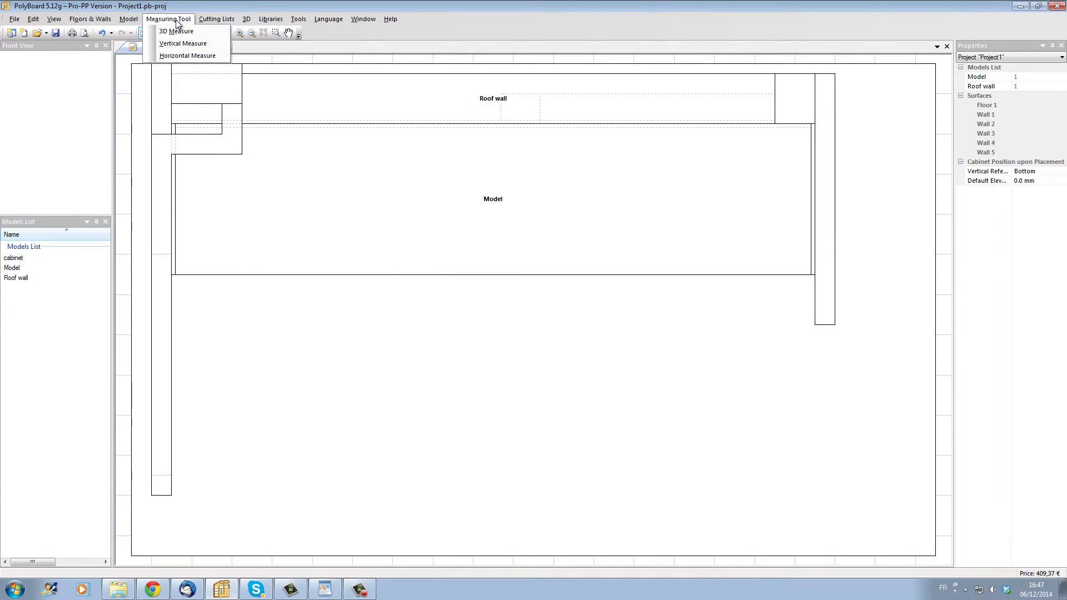
{"action": "left_click", "coordinate": [179, 57]}
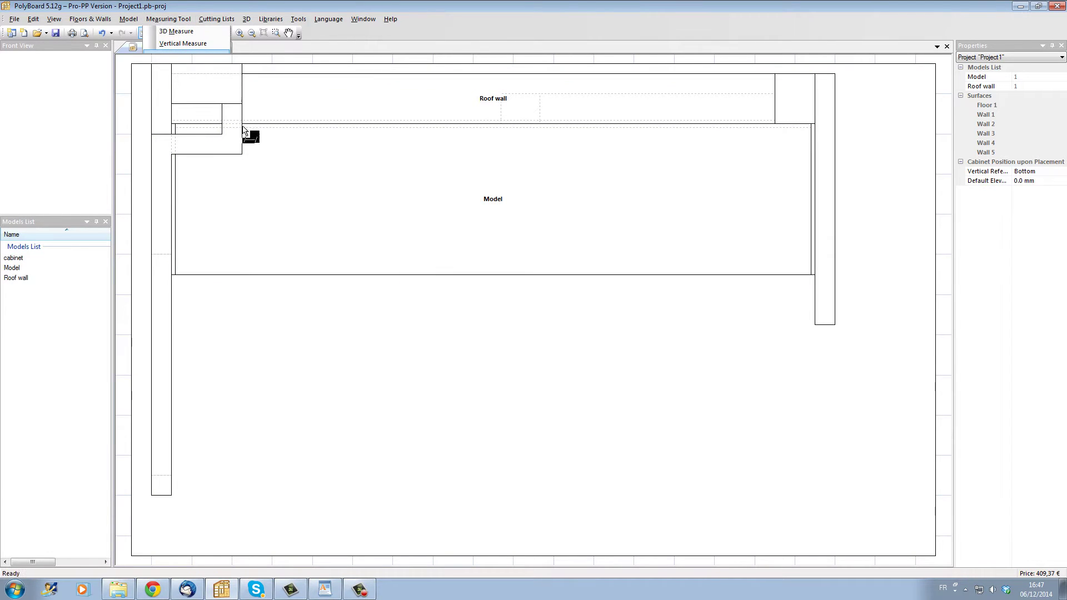
{"action": "left_click", "coordinate": [171, 167]}
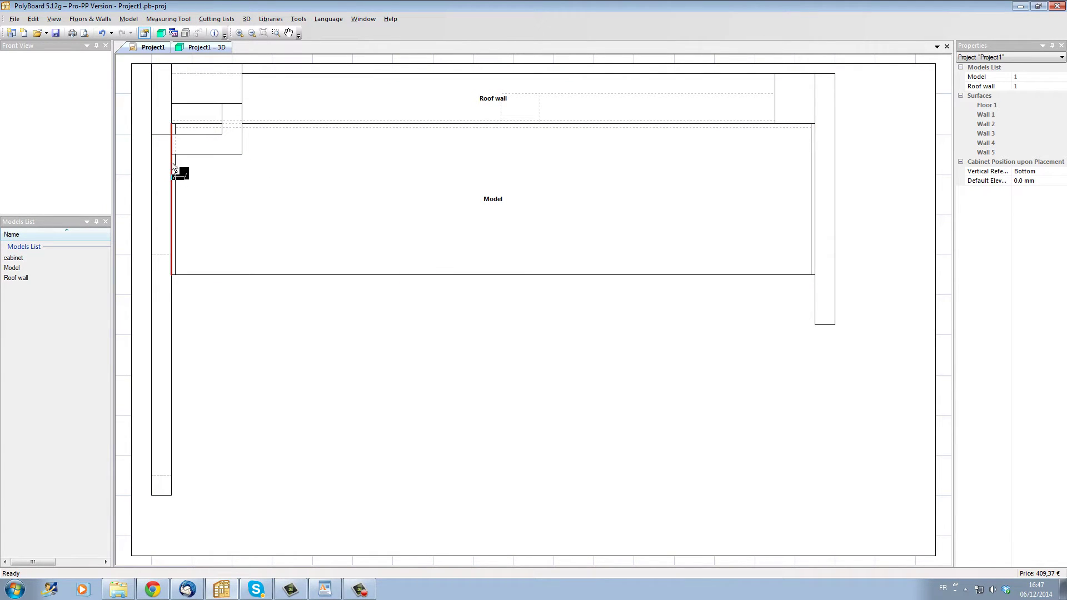
{"action": "left_click", "coordinate": [243, 150]}
{"action": "left_click", "coordinate": [226, 154]}
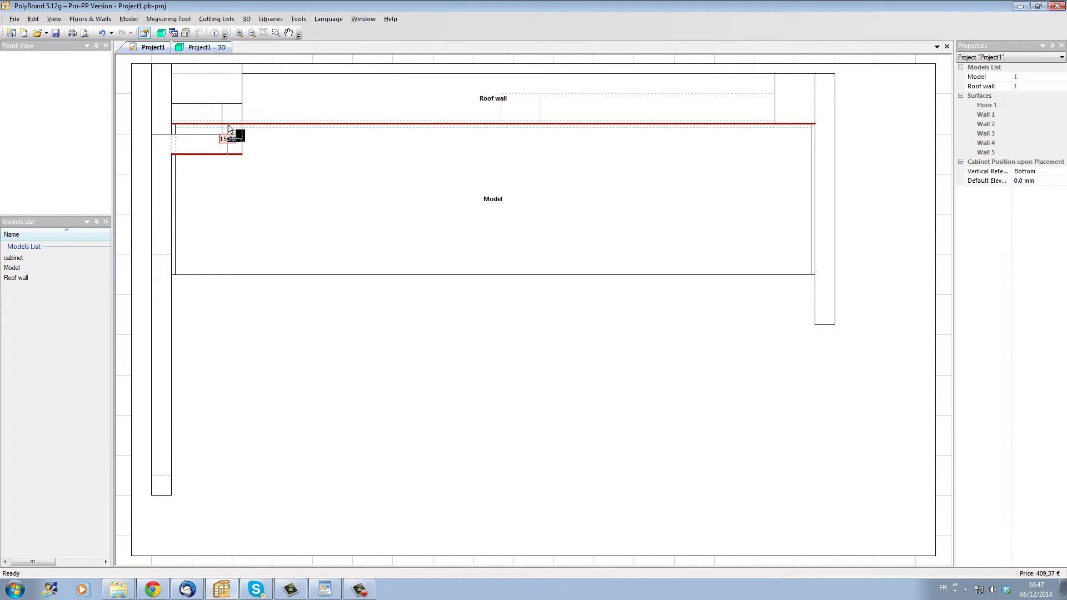
{"action": "left_click", "coordinate": [228, 125]}
{"action": "right_click", "coordinate": [285, 193]}
Step: Start an unboxing on the Model cabinet with Left Side as main panel and Back as secondary
{"action": "left_click", "coordinate": [331, 197]}
{"action": "double_click", "coordinate": [402, 261]}
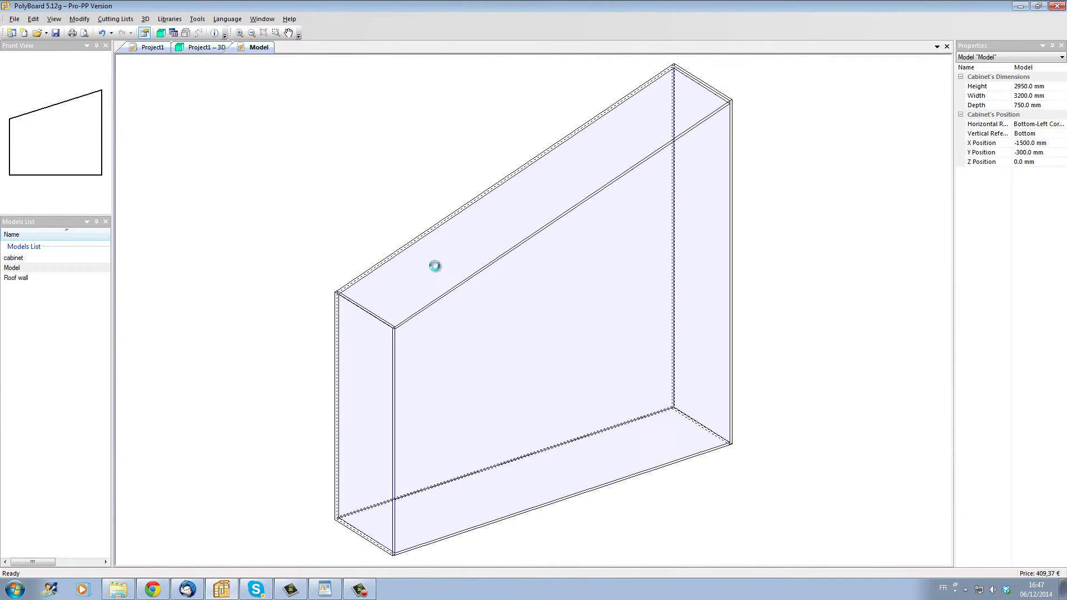
{"action": "left_click", "coordinate": [80, 20]}
{"action": "mouse_move", "coordinate": [139, 233]}
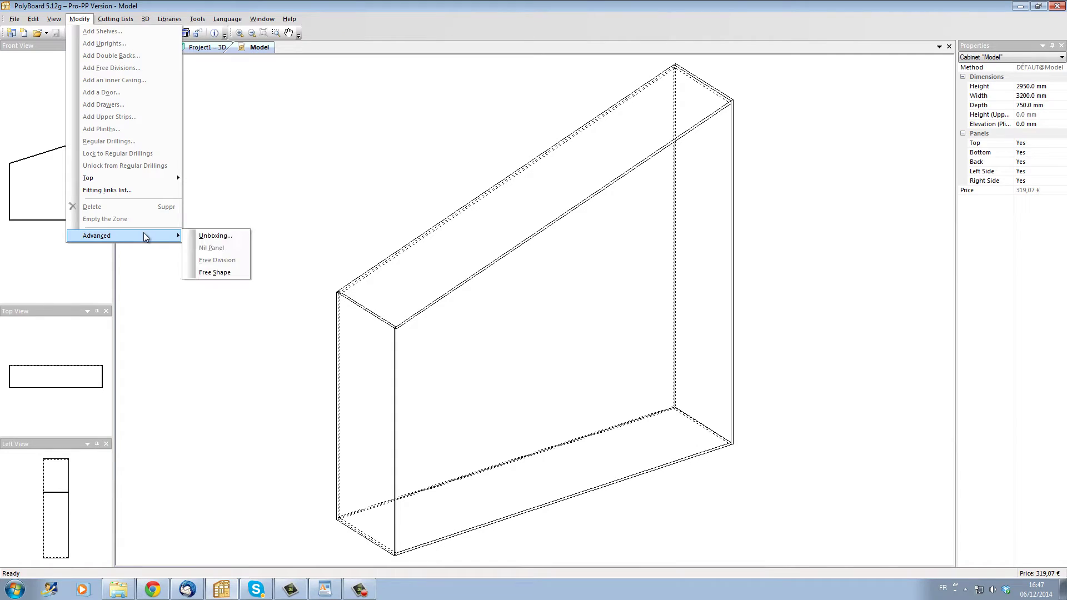
{"action": "left_click", "coordinate": [215, 236]}
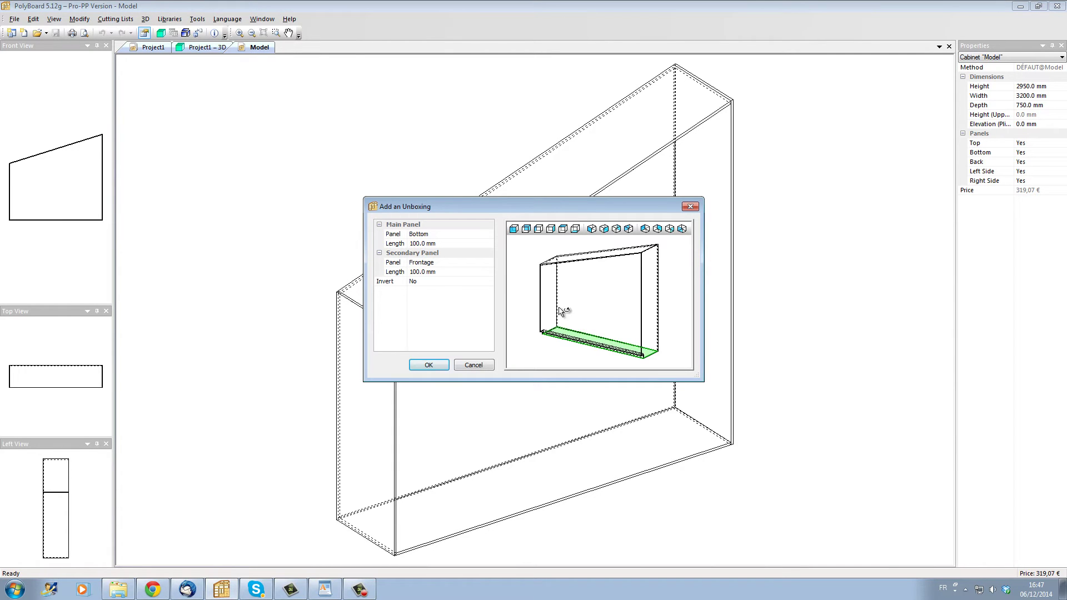
{"action": "left_click", "coordinate": [438, 233]}
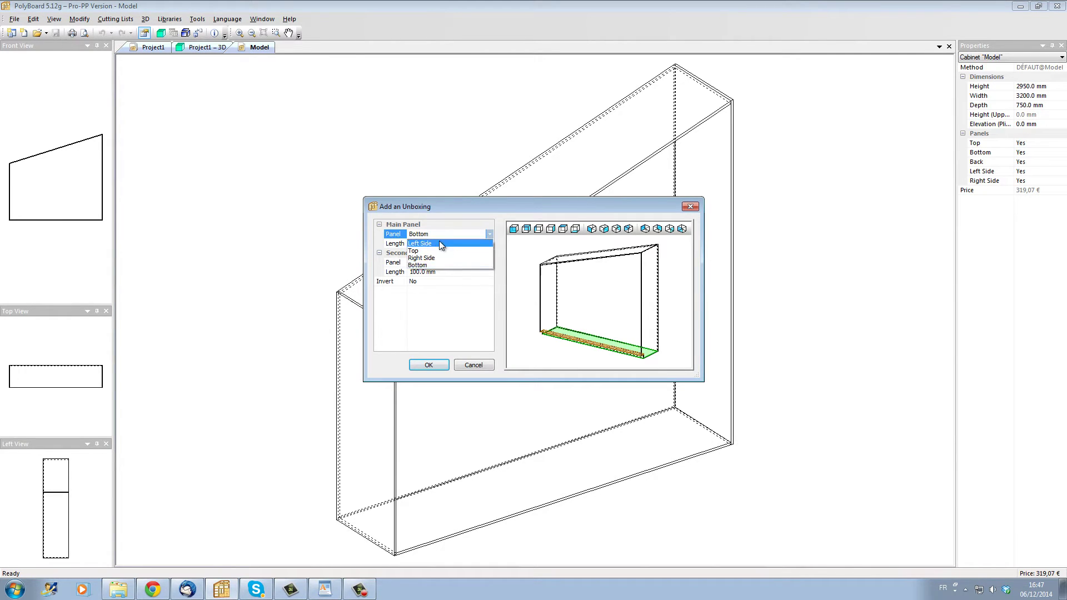
{"action": "left_click", "coordinate": [439, 241]}
{"action": "mouse_move", "coordinate": [619, 311]}
{"action": "left_mouse_down"}
{"action": "mouse_move", "coordinate": [656, 313]}
{"action": "mouse_move", "coordinate": [668, 301]}
{"action": "mouse_move", "coordinate": [635, 314]}
{"action": "left_mouse_up"}
{"action": "left_click", "coordinate": [456, 262]}
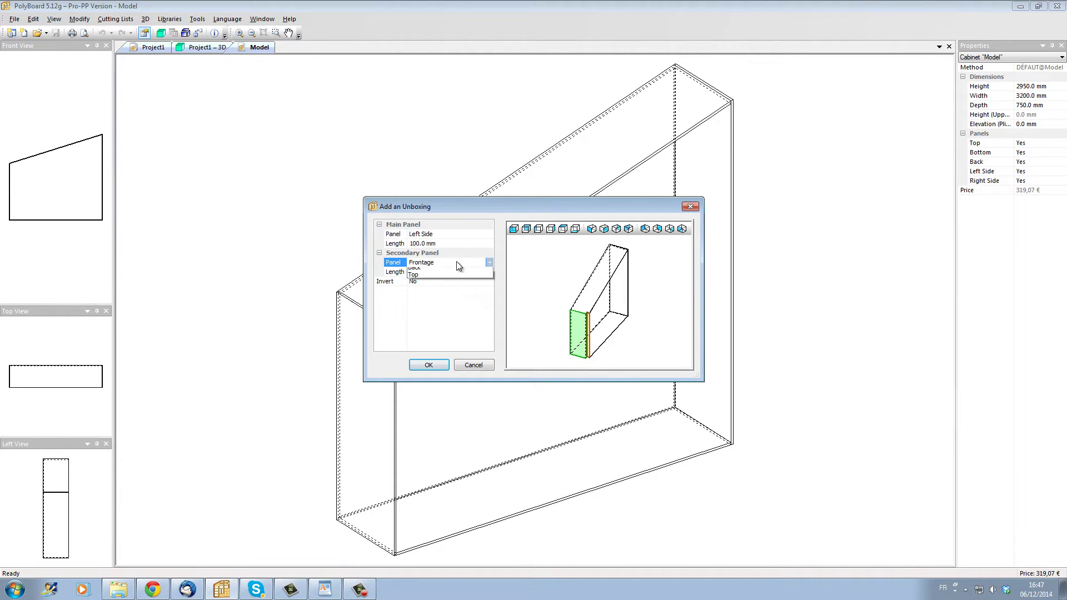
{"action": "left_click", "coordinate": [453, 285]}
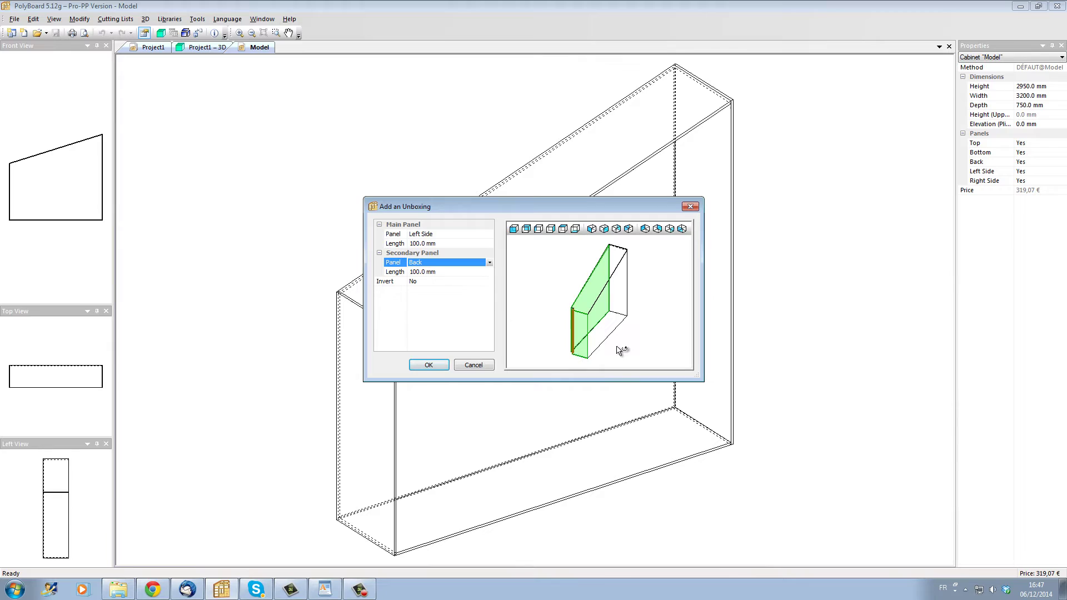
{"action": "left_click_drag", "start_coordinate": [622, 351], "coordinate": [572, 300]}
Step: Set the unboxing lengths to 350 mm on the left side and 150 mm on the back, then create it
{"action": "scroll", "coordinate": [545, 316], "scroll_direction": "up", "scroll_amount": 5}
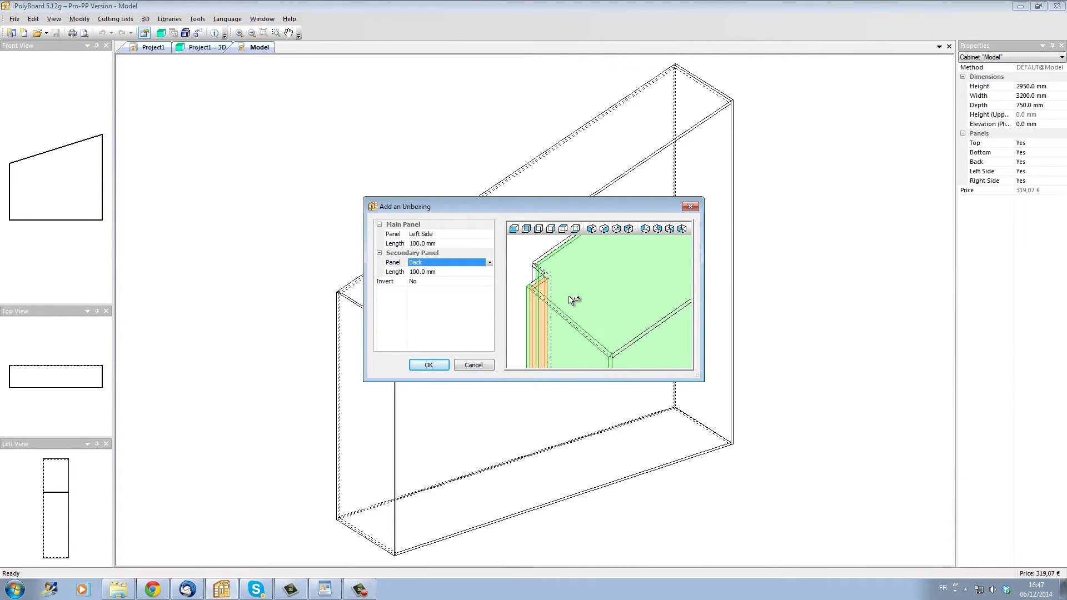
{"action": "left_click", "coordinate": [453, 243]}
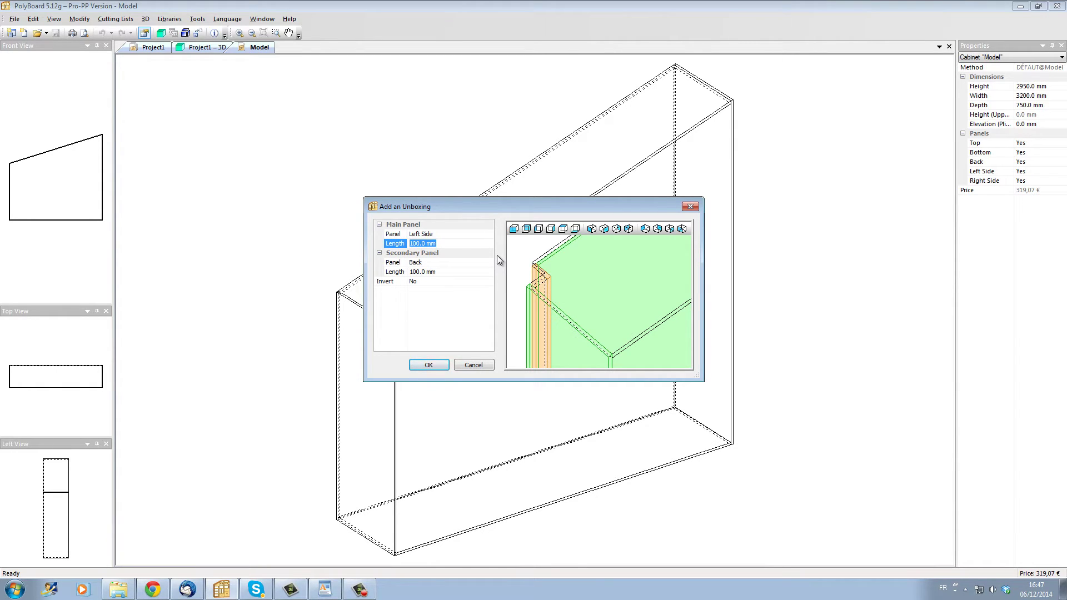
{"action": "type", "text": "350"}
{"action": "key", "text": "Return"}
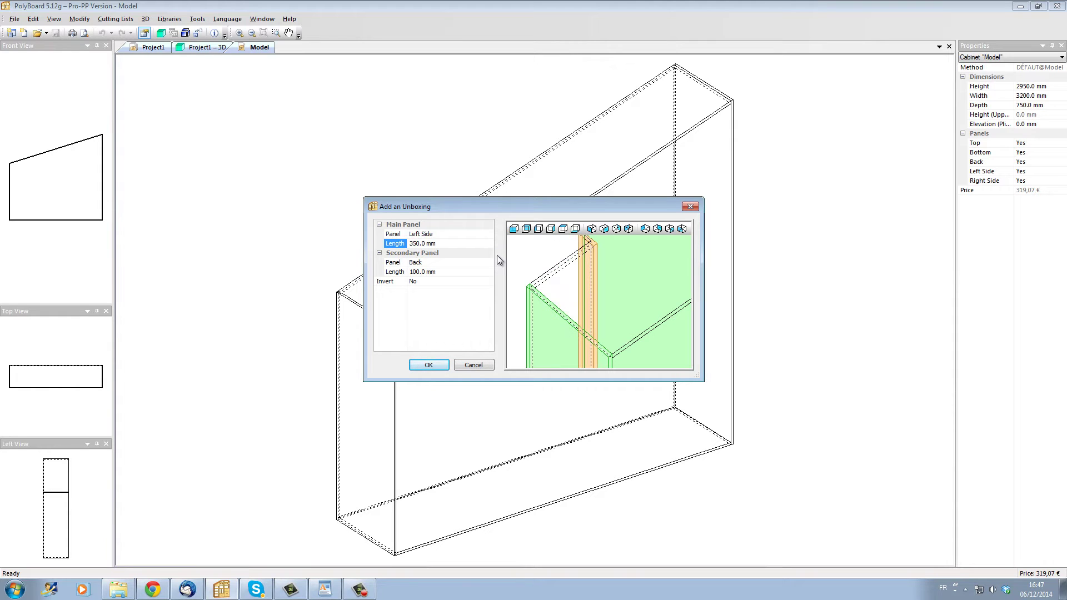
{"action": "left_click", "coordinate": [444, 272]}
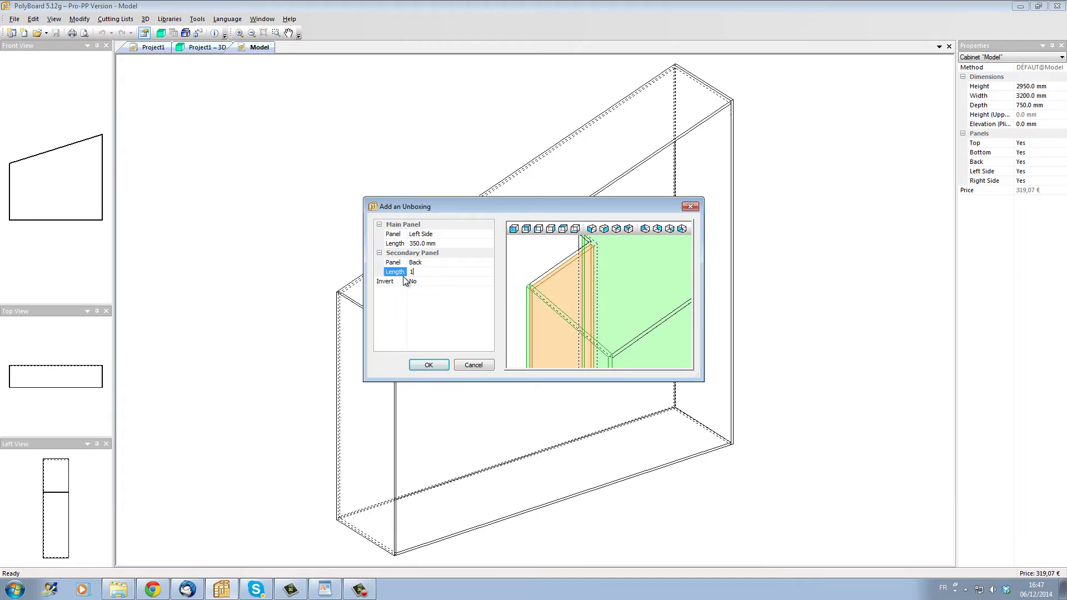
{"action": "type", "text": "150"}
{"action": "key", "text": "Return"}
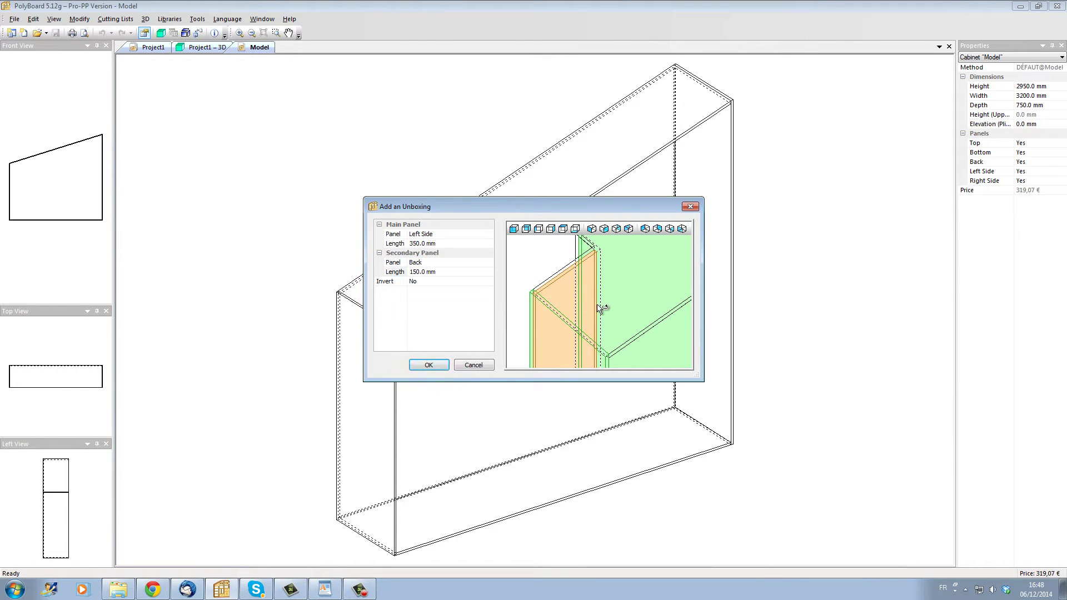
{"action": "scroll", "coordinate": [600, 308], "scroll_direction": "down", "scroll_amount": 5}
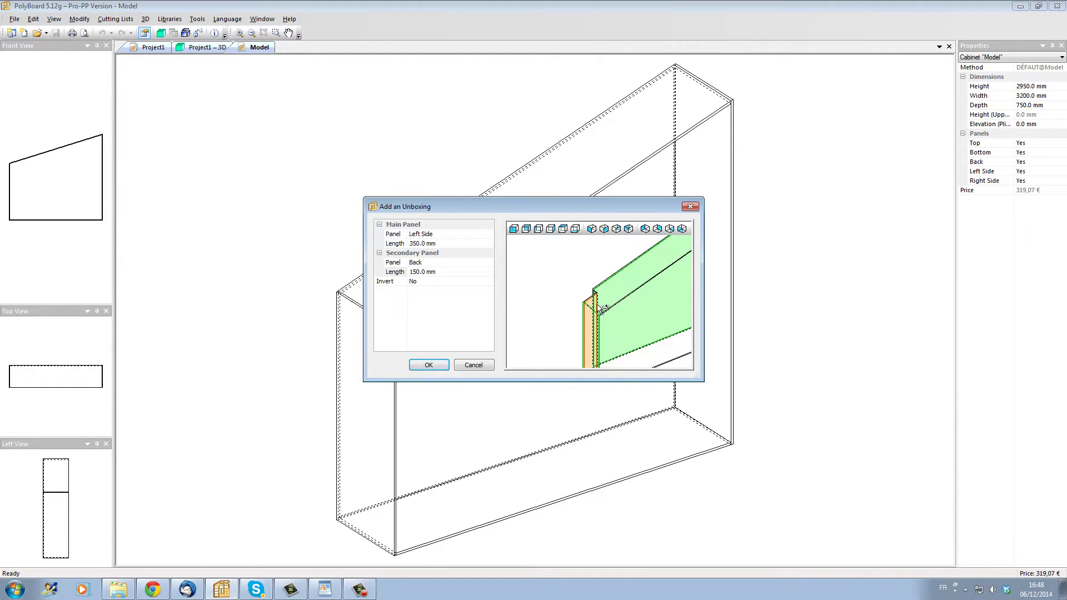
{"action": "middle_click_drag", "start_coordinate": [602, 309], "coordinate": [552, 332]}
{"action": "left_click", "coordinate": [428, 365]}
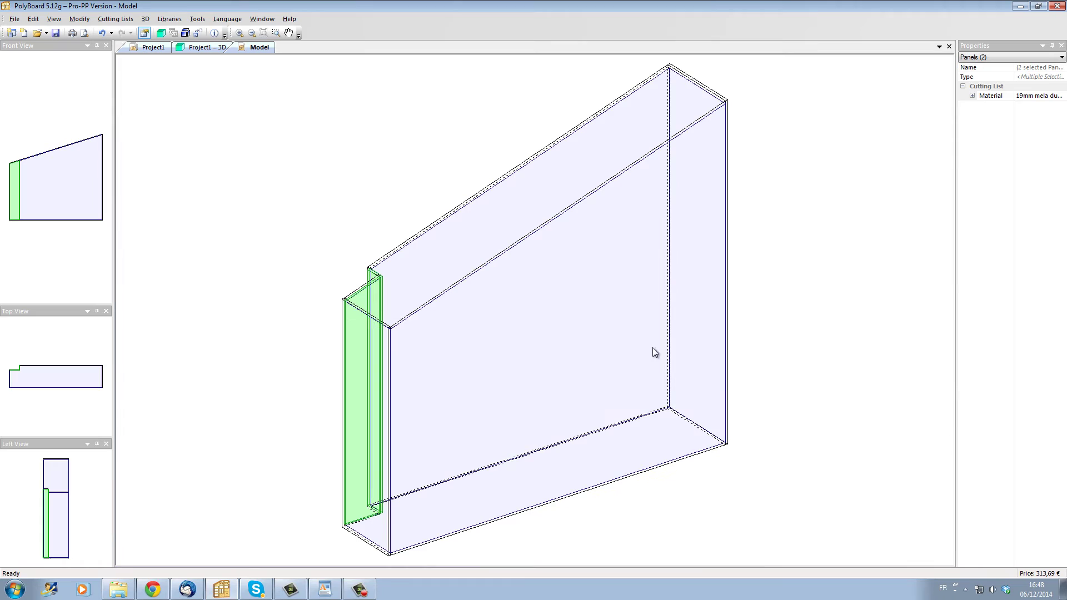
Step: Raise the cabinet 100 mm on a frontage plinth recessed 50 mm, then close and save the model
{"action": "left_click", "coordinate": [791, 324]}
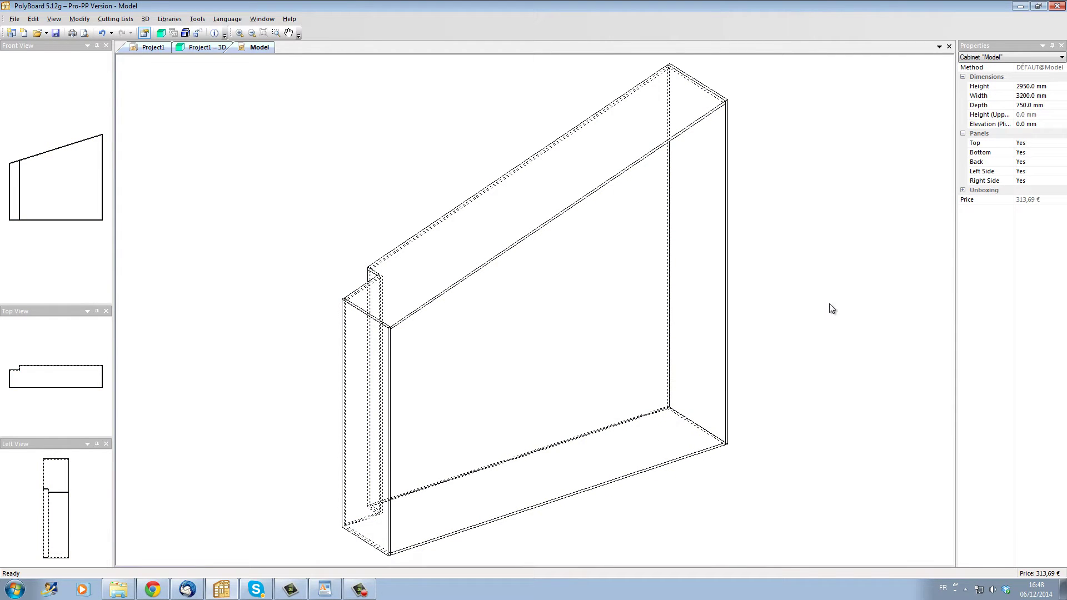
{"action": "left_click", "coordinate": [1022, 124]}
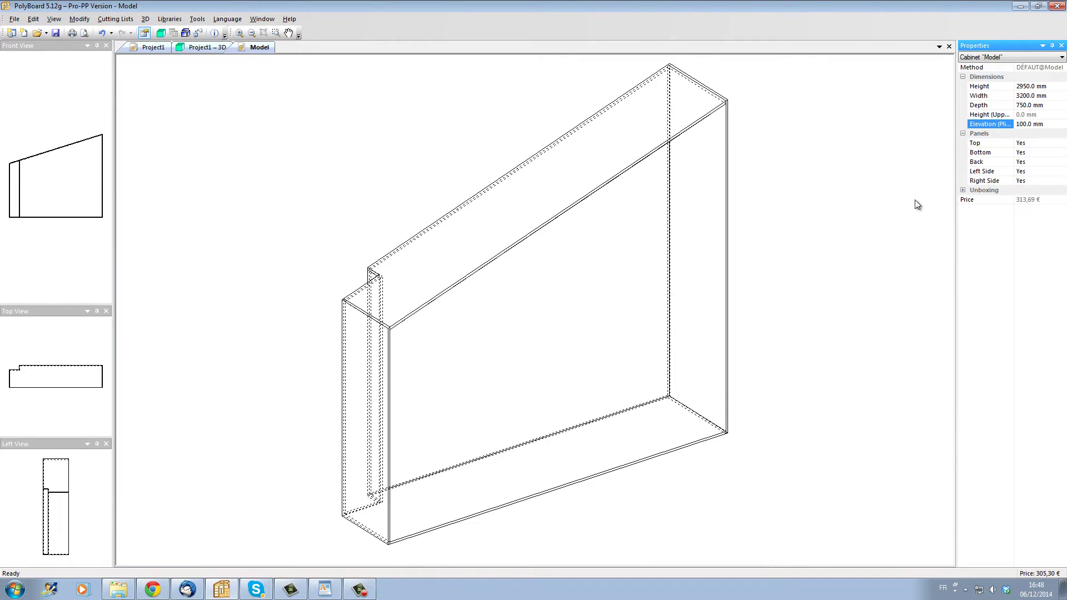
{"action": "right_click", "coordinate": [698, 448]}
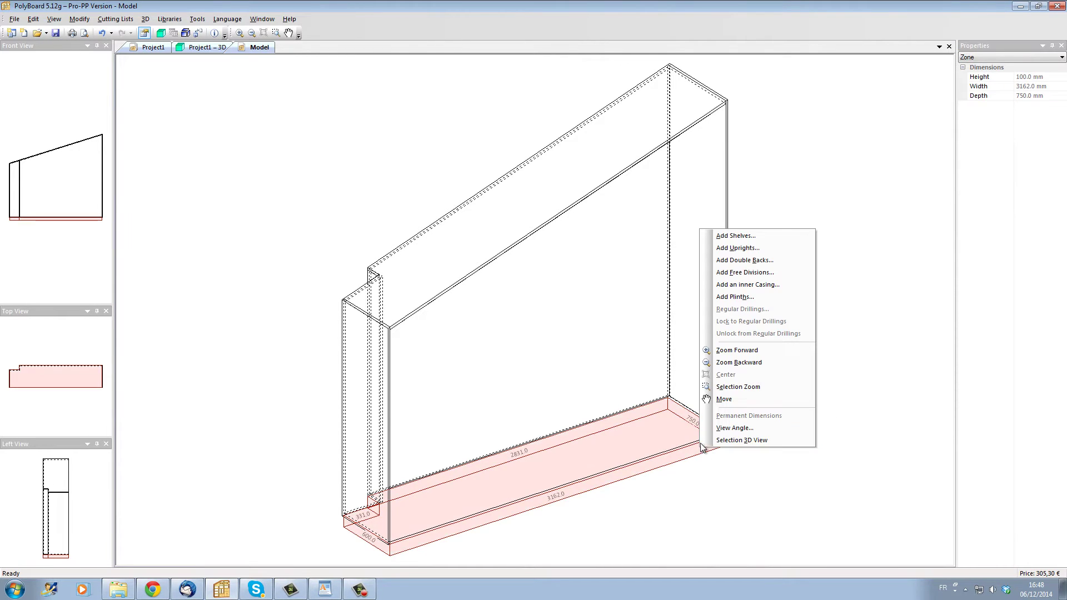
{"action": "left_click", "coordinate": [720, 300]}
{"action": "left_click", "coordinate": [477, 264]}
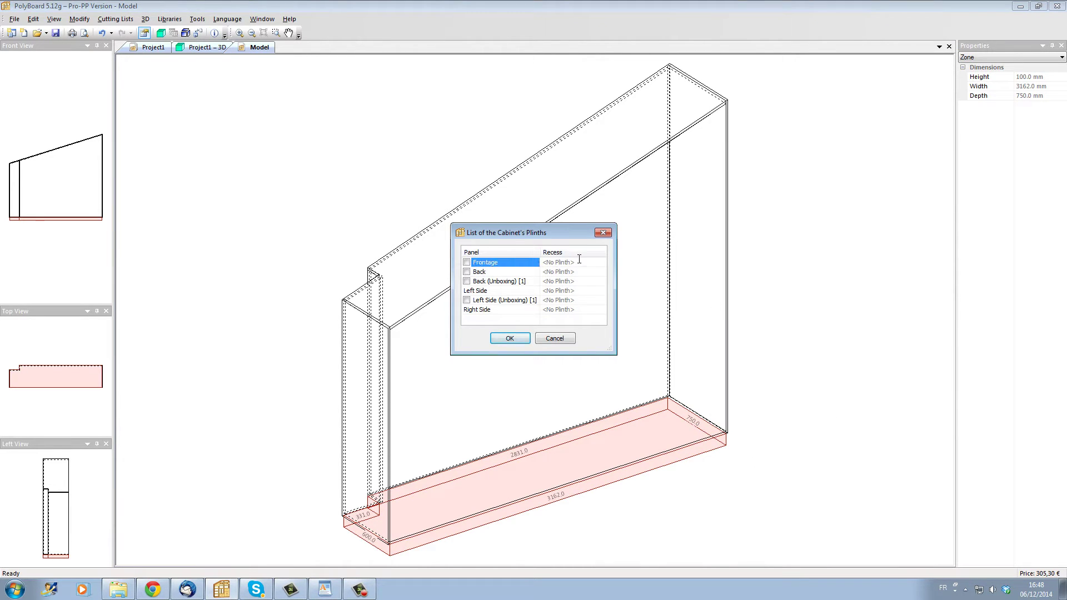
{"action": "left_click", "coordinate": [467, 262]}
{"action": "key", "text": "Return"}
{"action": "left_click", "coordinate": [508, 339]}
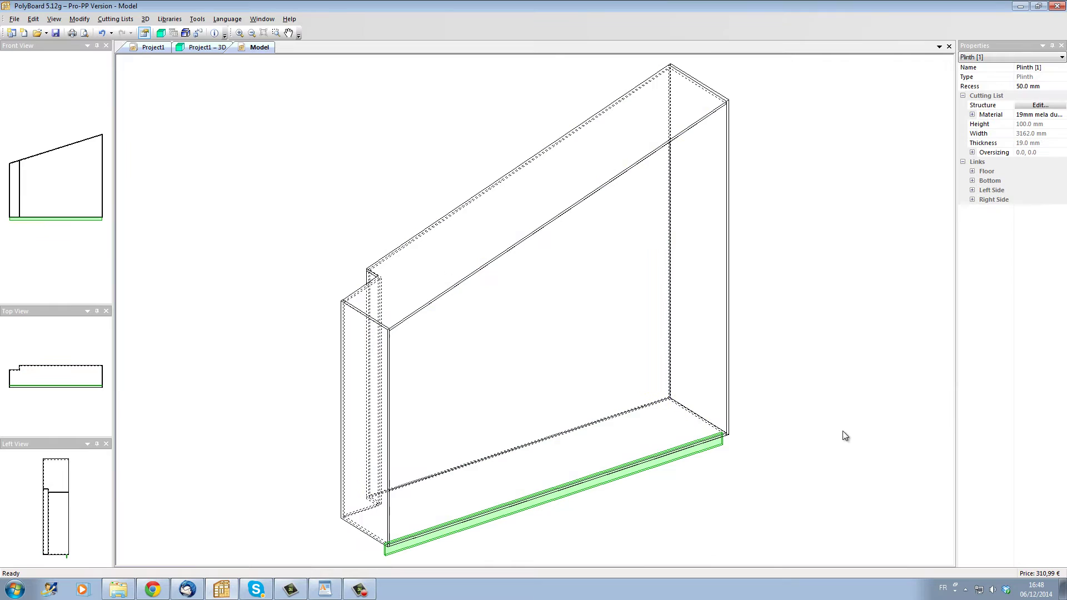
{"action": "left_click", "coordinate": [948, 47]}
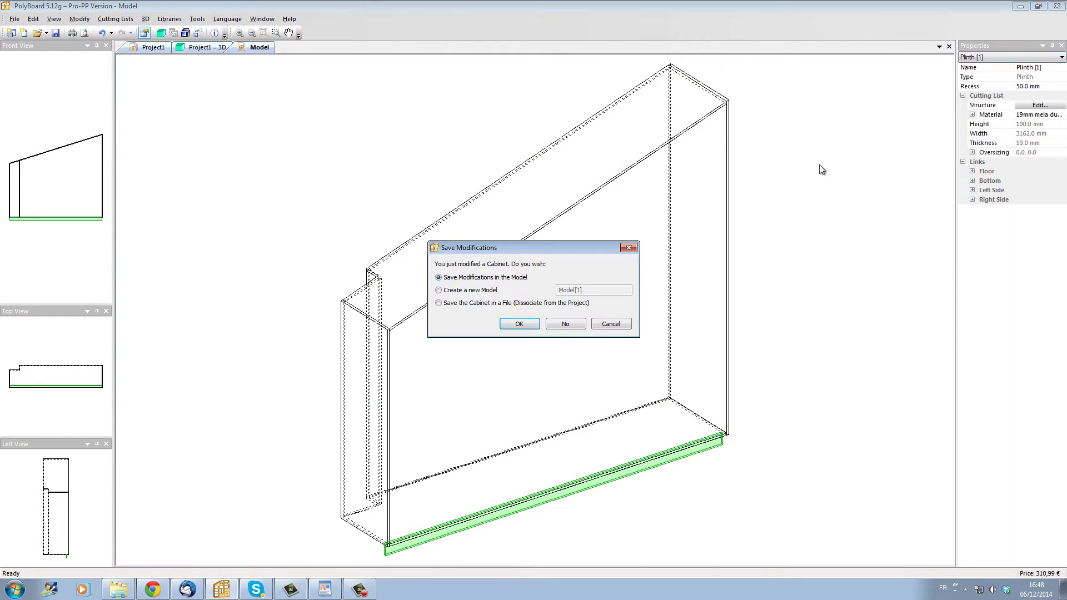
{"action": "left_click", "coordinate": [521, 325]}
Step: Orbit the Project1 3D room view to inspect the sloped attic wall and cabinet from several angles
{"action": "left_click", "coordinate": [207, 49]}
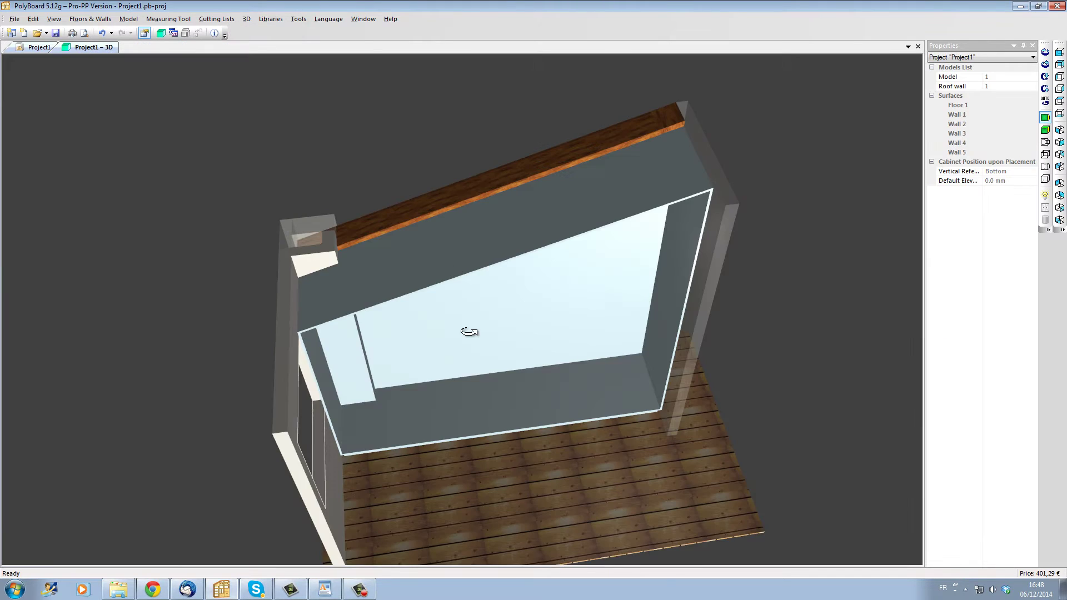
{"action": "left_click_drag", "start_coordinate": [469, 331], "coordinate": [540, 459]}
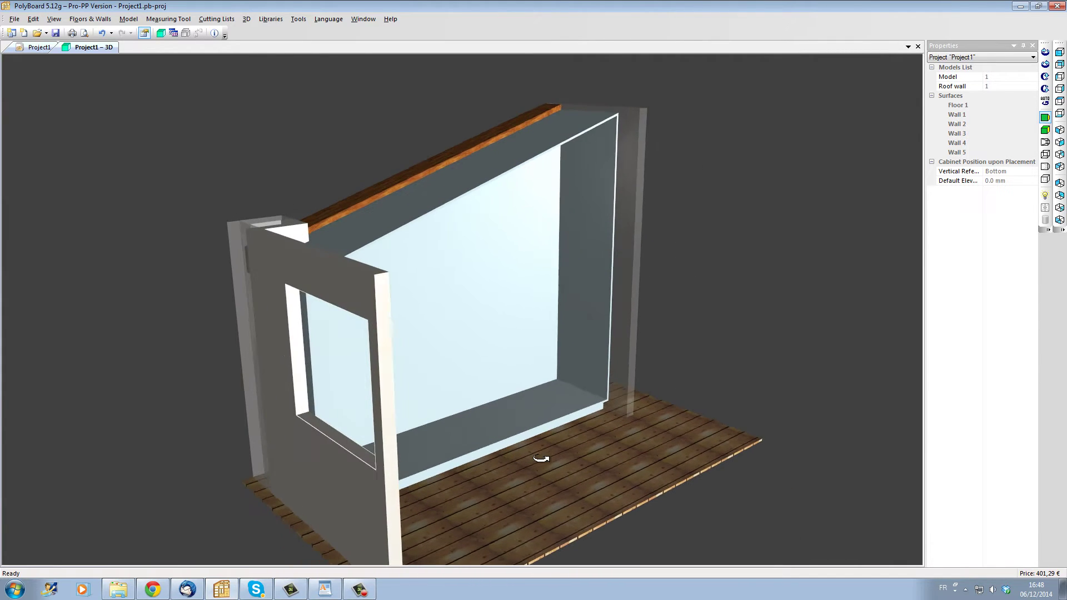
{"action": "left_click_drag", "start_coordinate": [424, 258], "coordinate": [324, 198]}
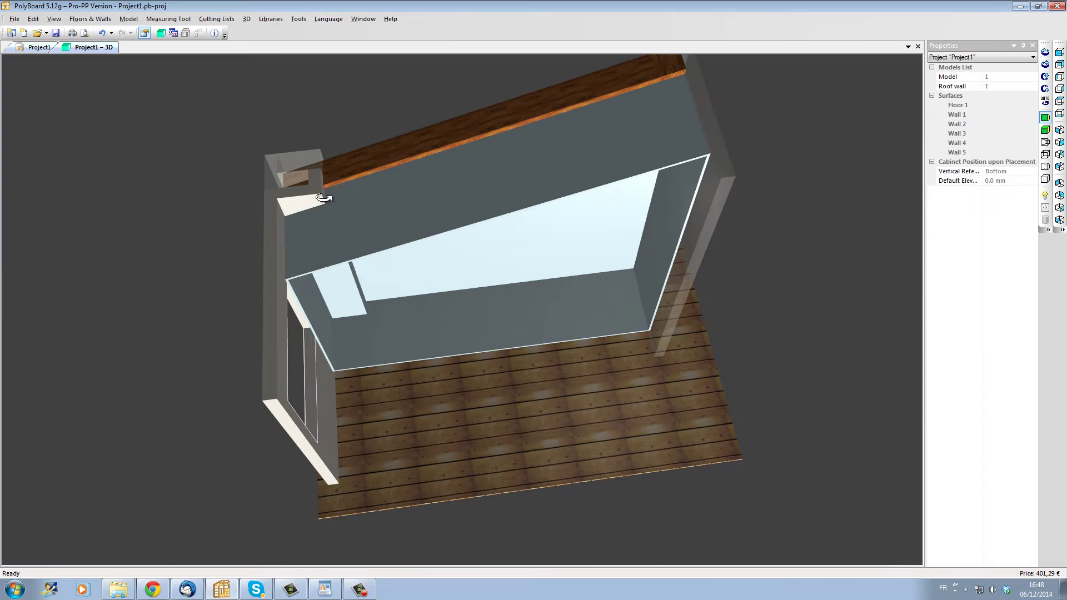
{"action": "left_click_drag", "start_coordinate": [389, 248], "coordinate": [440, 317]}
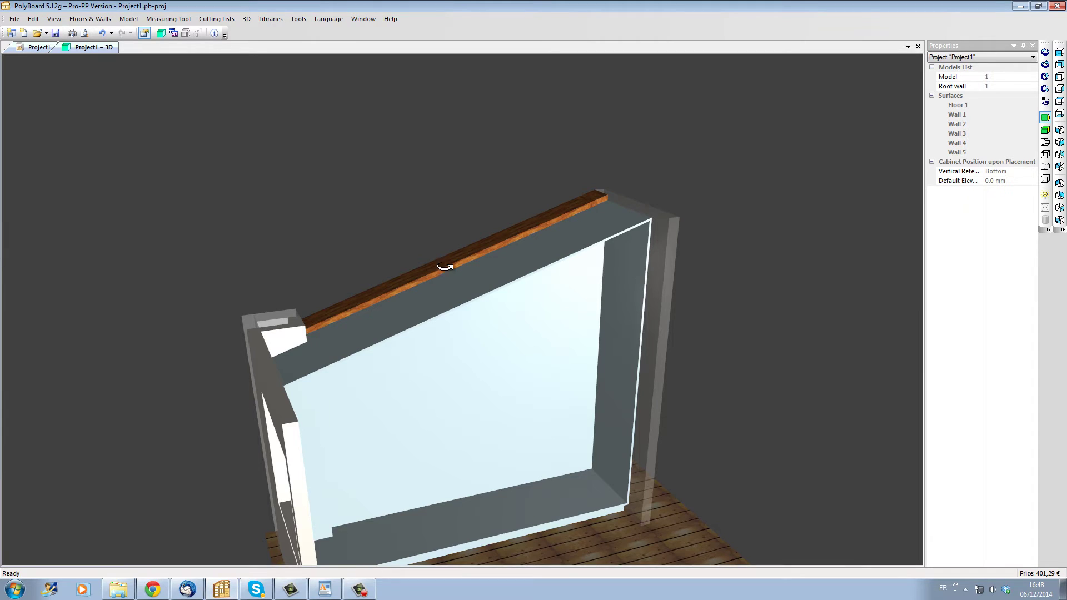
{"action": "left_click_drag", "start_coordinate": [505, 322], "coordinate": [481, 305]}
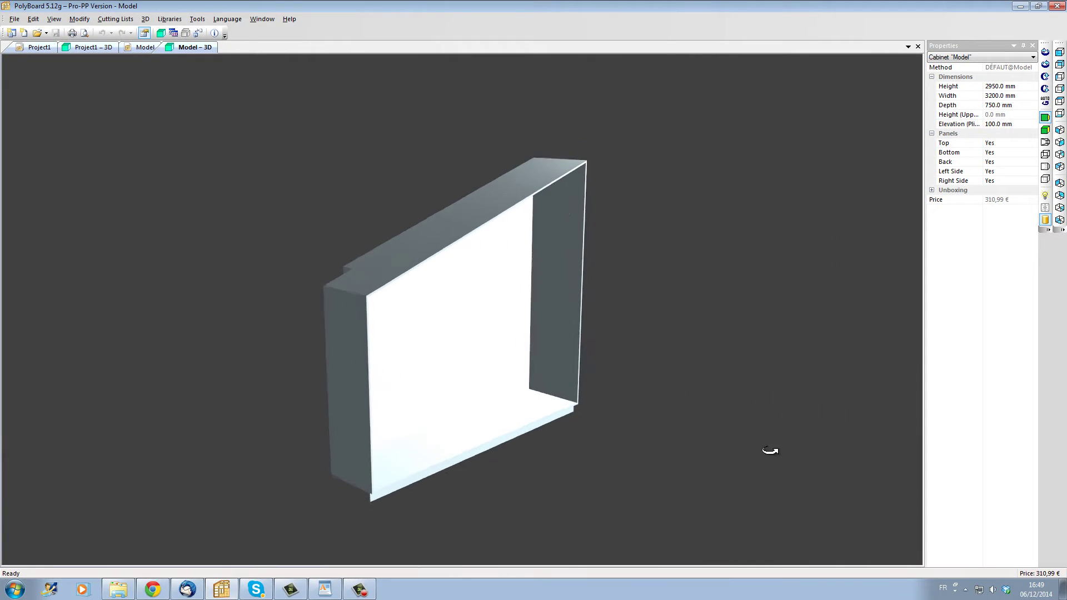
{"action": "left_click_drag", "start_coordinate": [770, 450], "coordinate": [745, 460]}
{"action": "mouse_move", "coordinate": [571, 431]}
{"action": "left_mouse_down"}
{"action": "mouse_move", "coordinate": [636, 422]}
{"action": "mouse_move", "coordinate": [637, 447]}
{"action": "mouse_move", "coordinate": [558, 448]}
{"action": "left_mouse_up"}
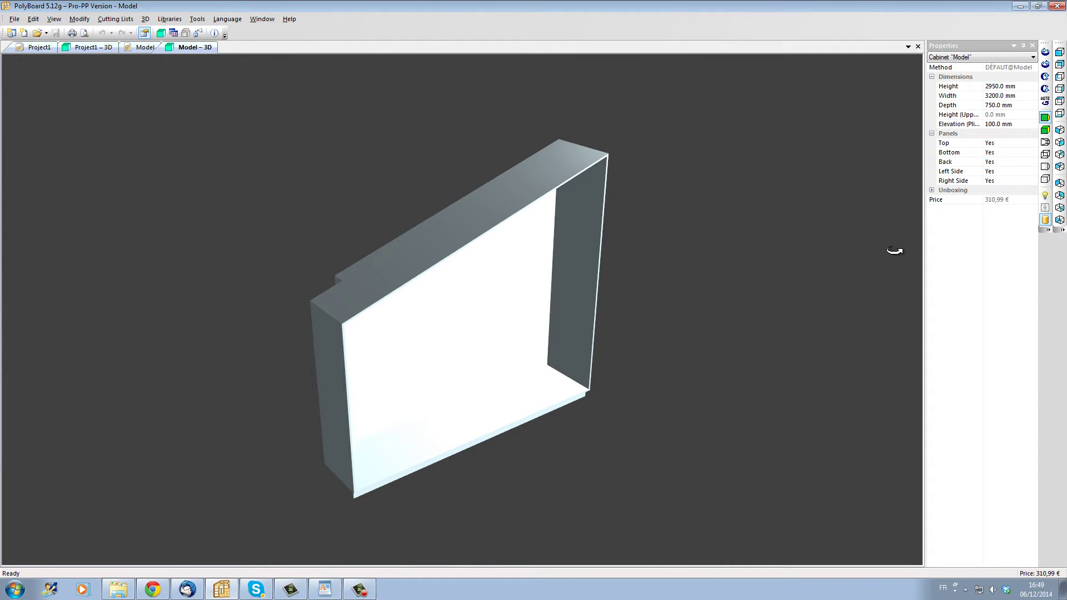
{"action": "left_click", "coordinate": [1045, 166]}
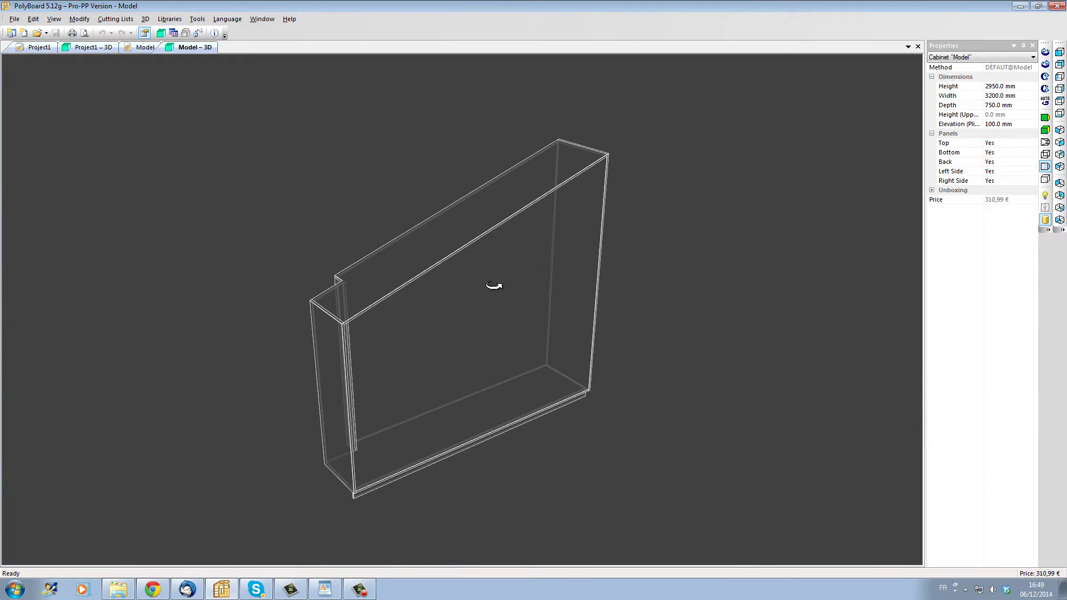
{"action": "left_click_drag", "start_coordinate": [494, 285], "coordinate": [395, 305]}
{"action": "scroll", "coordinate": [391, 309], "scroll_direction": "up", "scroll_amount": 4}
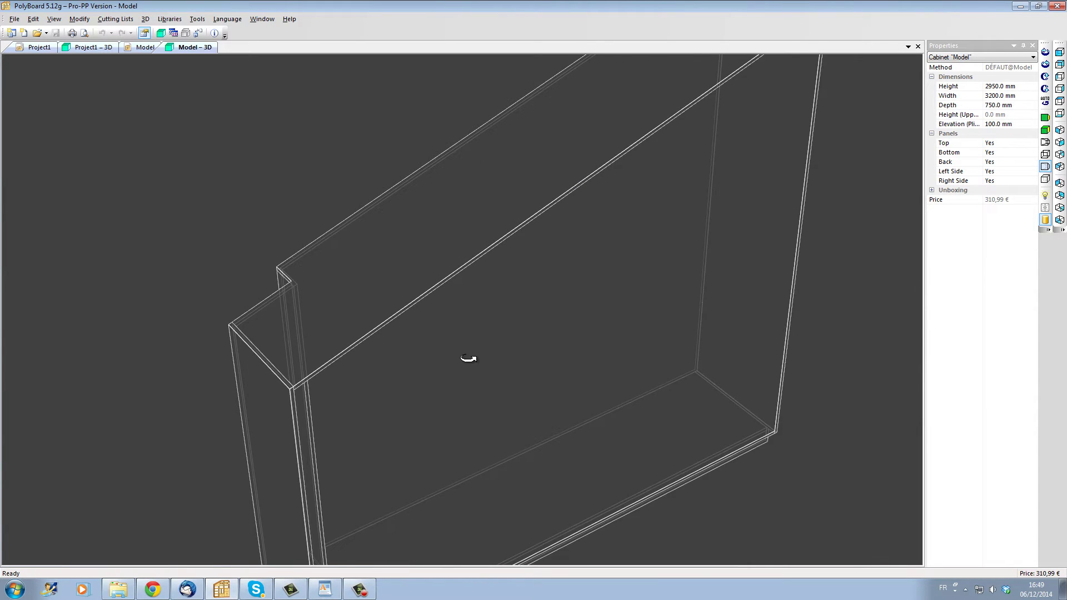
{"action": "scroll", "coordinate": [469, 359], "scroll_direction": "down", "scroll_amount": 3}
{"action": "scroll", "coordinate": [395, 272], "scroll_direction": "up", "scroll_amount": 4}
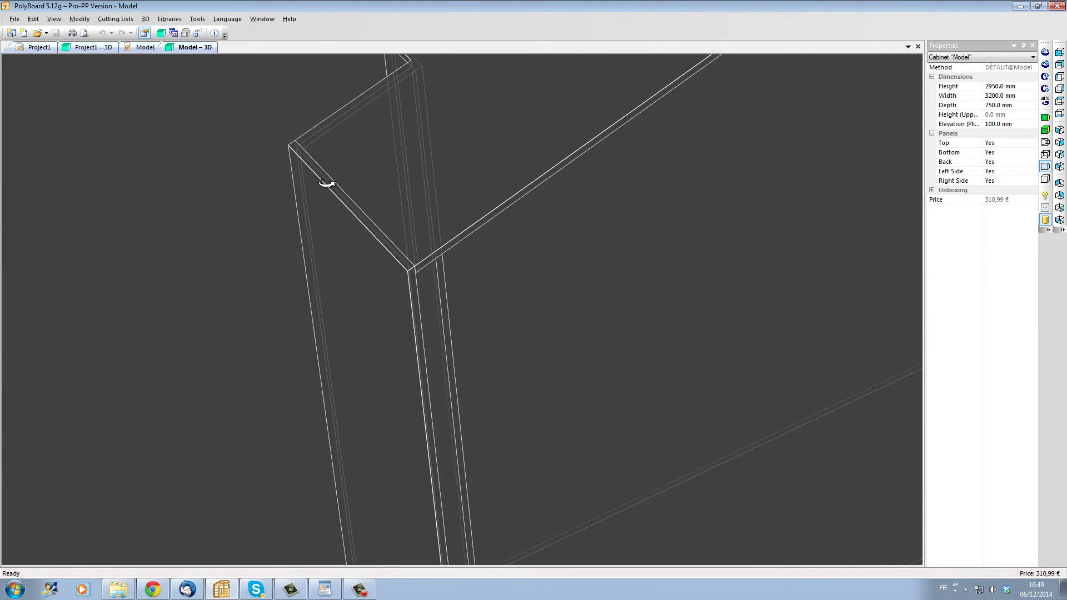
{"action": "scroll", "coordinate": [326, 184], "scroll_direction": "down", "scroll_amount": 2}
{"action": "scroll", "coordinate": [341, 186], "scroll_direction": "down", "scroll_amount": 2}
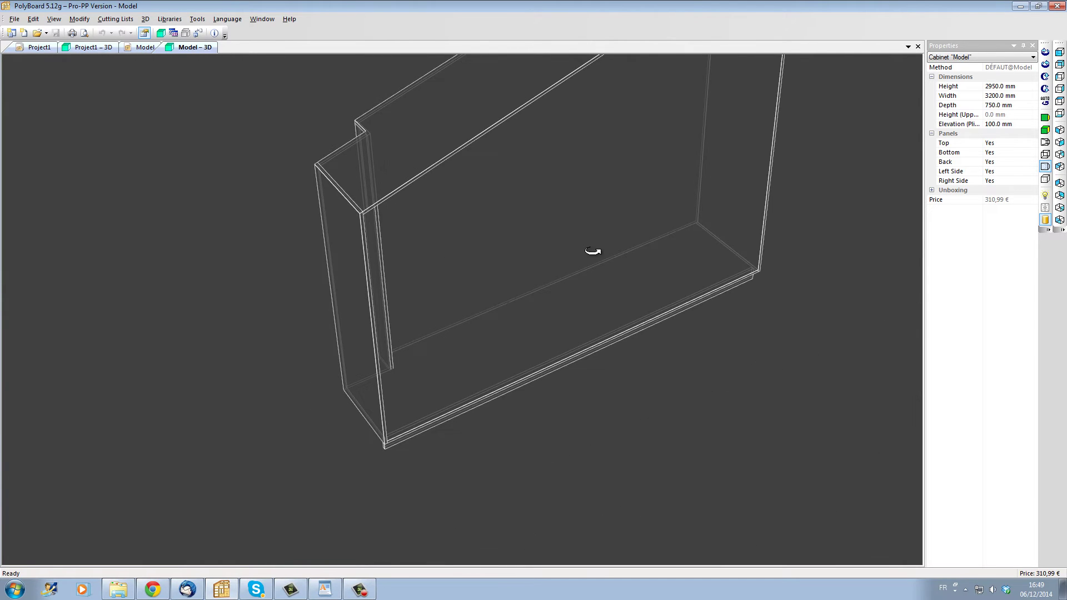
{"action": "left_click_drag", "start_coordinate": [592, 251], "coordinate": [388, 249]}
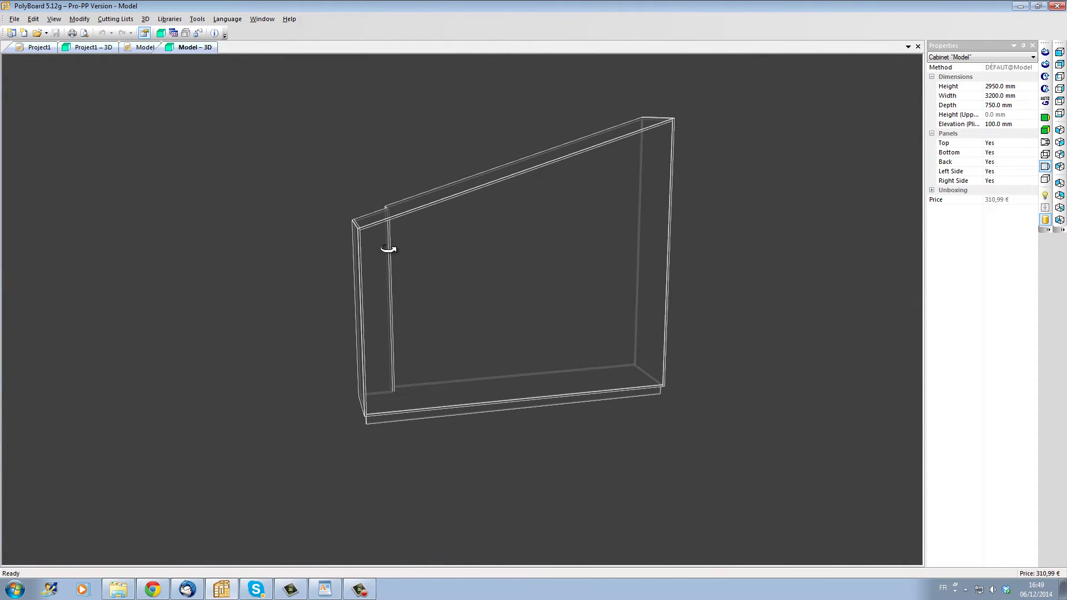
{"action": "scroll", "coordinate": [512, 293], "scroll_direction": "up", "scroll_amount": 2}
{"action": "left_click_drag", "start_coordinate": [452, 305], "coordinate": [473, 350]}
{"action": "scroll", "coordinate": [472, 350], "scroll_direction": "down", "scroll_amount": 3}
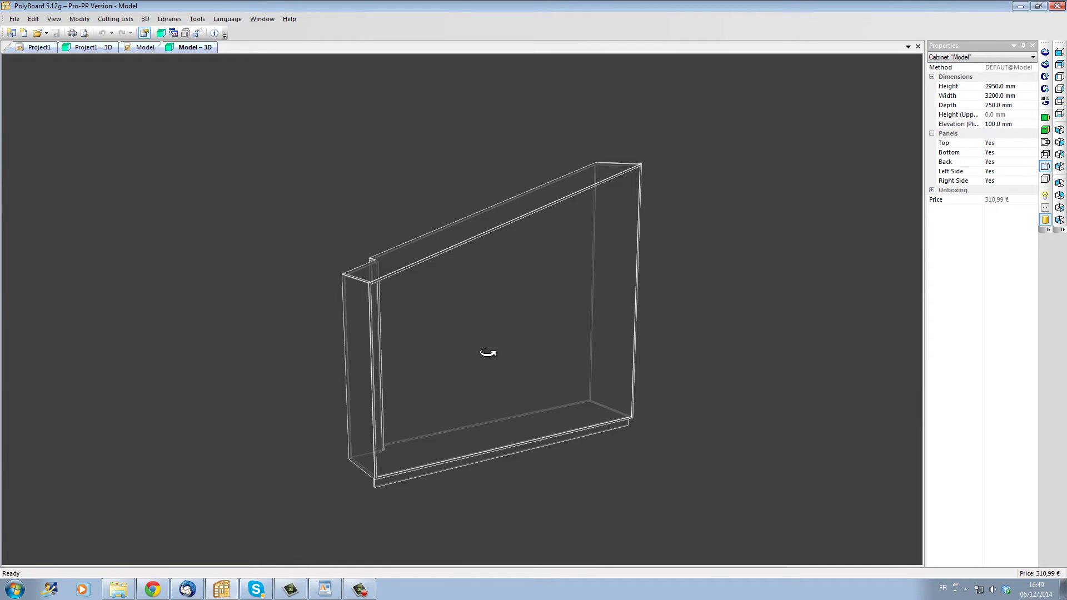
{"action": "left_click", "coordinate": [1045, 118]}
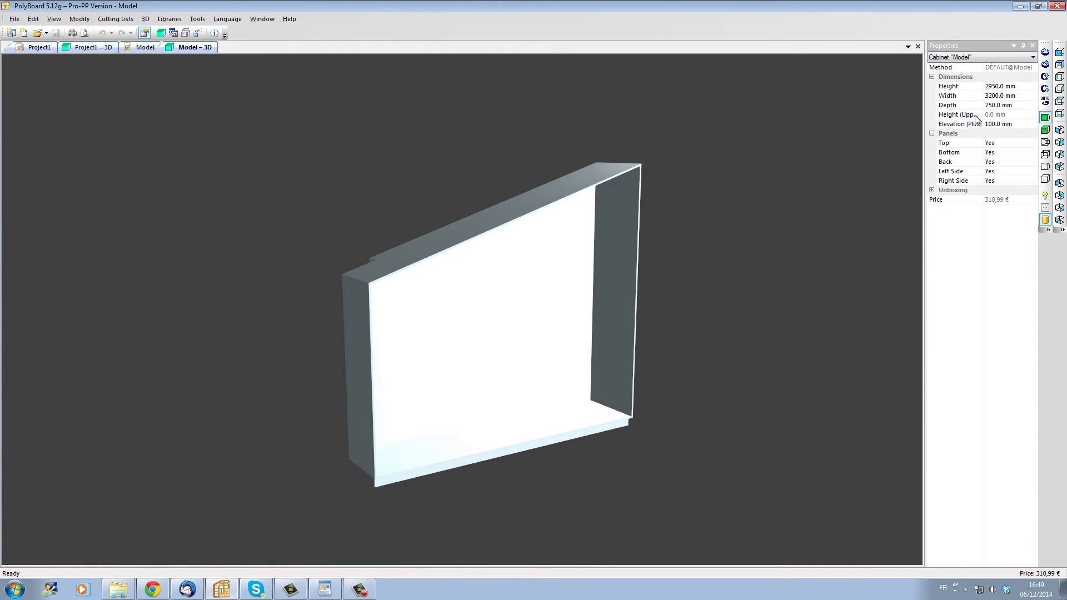
Step: Apply the quick start 02 manufacturing method to the whole Model cabinet, giving it a wood finish
{"action": "left_click", "coordinate": [169, 18]}
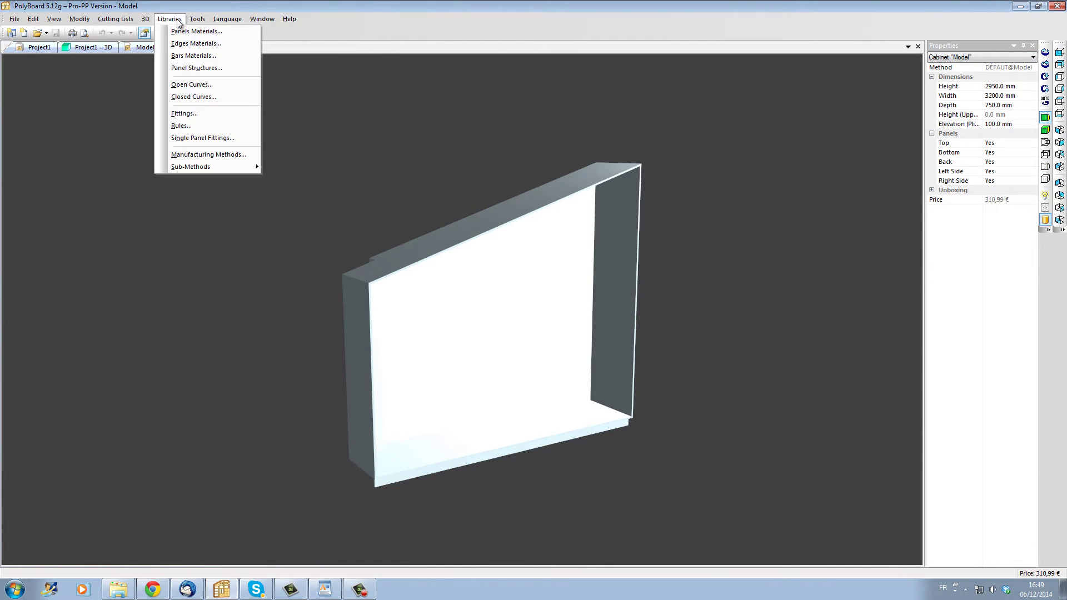
{"action": "left_click", "coordinate": [201, 158]}
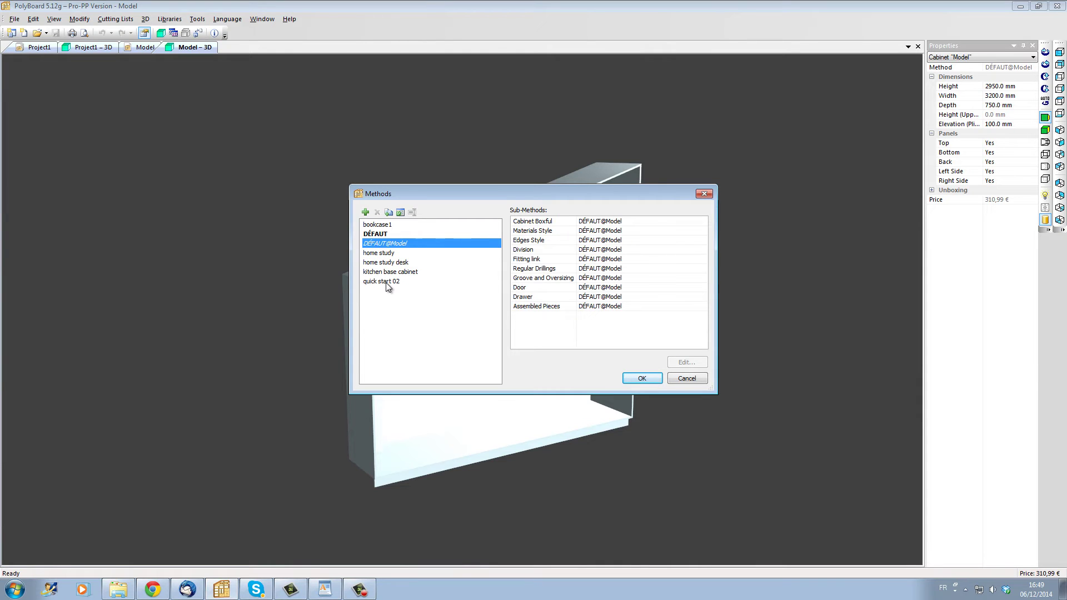
{"action": "left_click", "coordinate": [439, 282]}
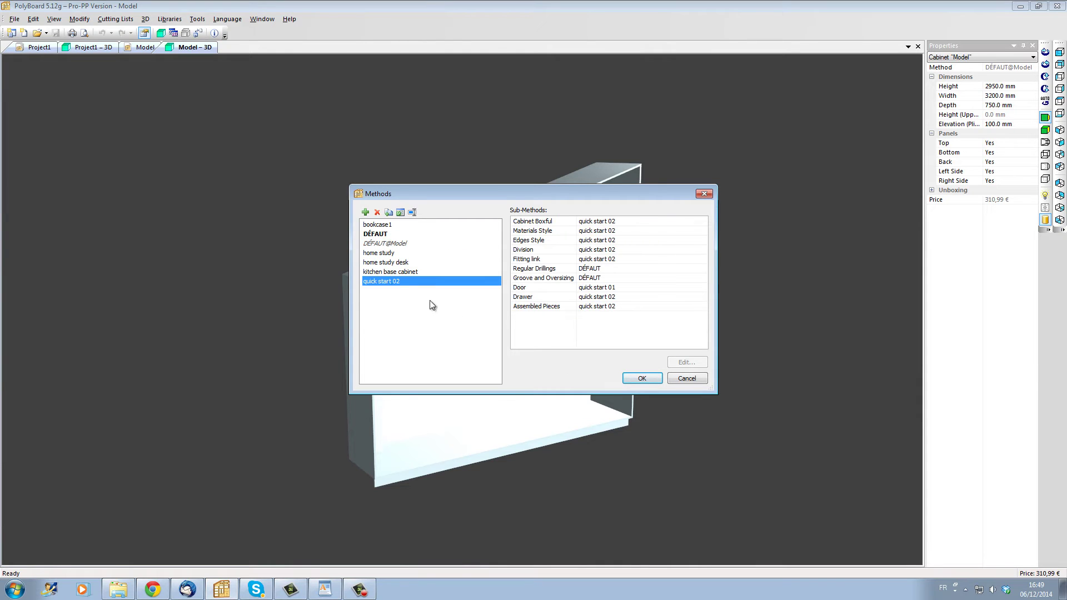
{"action": "left_click", "coordinate": [639, 378]}
{"action": "left_click", "coordinate": [530, 320]}
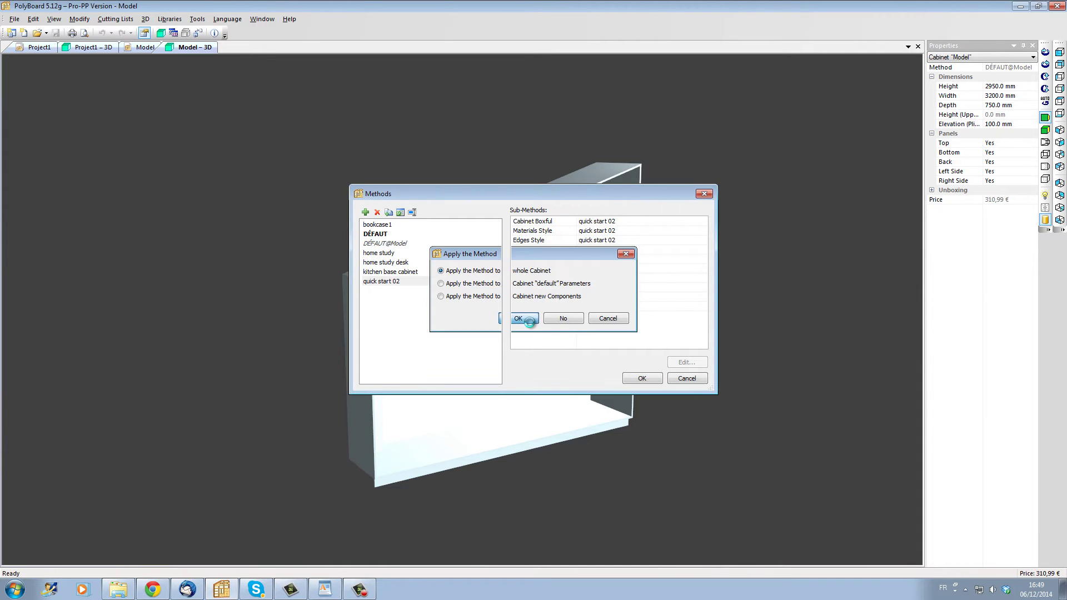
{"action": "mouse_move", "coordinate": [481, 336]}
{"action": "left_mouse_down"}
{"action": "mouse_move", "coordinate": [552, 364]}
{"action": "mouse_move", "coordinate": [591, 402]}
{"action": "mouse_move", "coordinate": [584, 436]}
{"action": "mouse_move", "coordinate": [600, 400]}
{"action": "mouse_move", "coordinate": [662, 374]}
{"action": "mouse_move", "coordinate": [278, 317]}
{"action": "mouse_move", "coordinate": [350, 341]}
{"action": "mouse_move", "coordinate": [465, 340]}
{"action": "mouse_move", "coordinate": [500, 327]}
{"action": "left_mouse_up"}
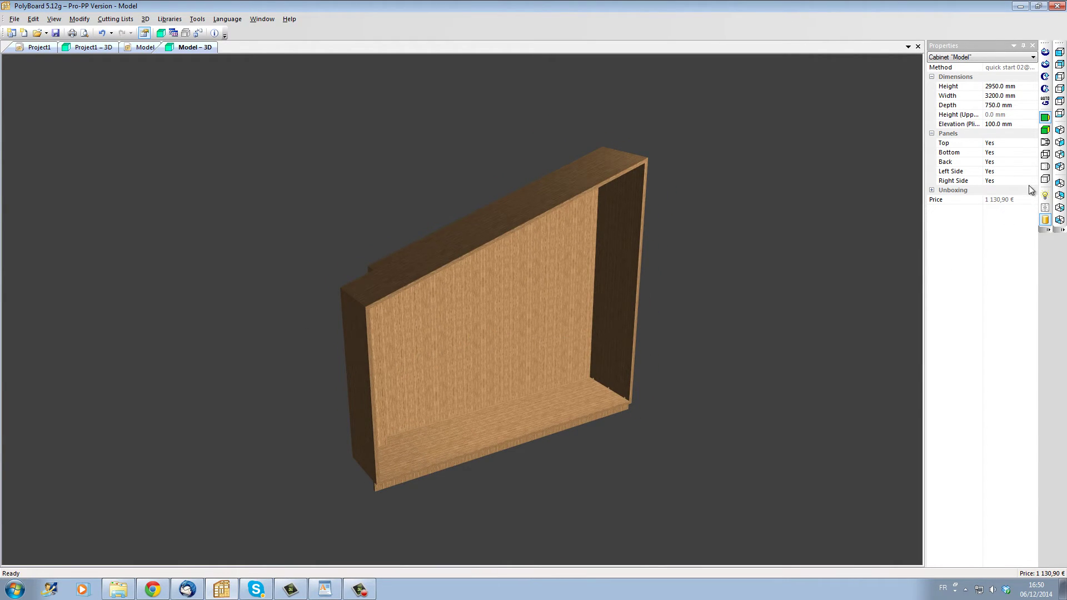
Step: Show the cabinet in wireframe to inspect its corner joints and shelf pins, then restore the textured room view
{"action": "left_click", "coordinate": [1045, 166]}
{"action": "left_click_drag", "start_coordinate": [507, 331], "coordinate": [352, 326]}
{"action": "scroll", "coordinate": [345, 293], "scroll_direction": "up", "scroll_amount": 6}
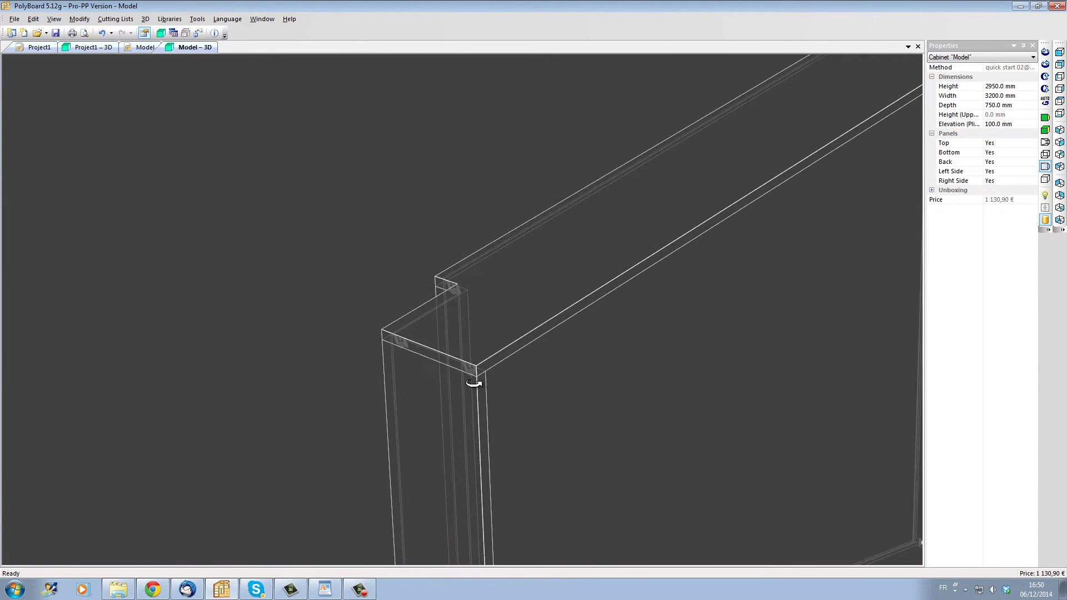
{"action": "left_click_drag", "start_coordinate": [474, 383], "coordinate": [406, 354]}
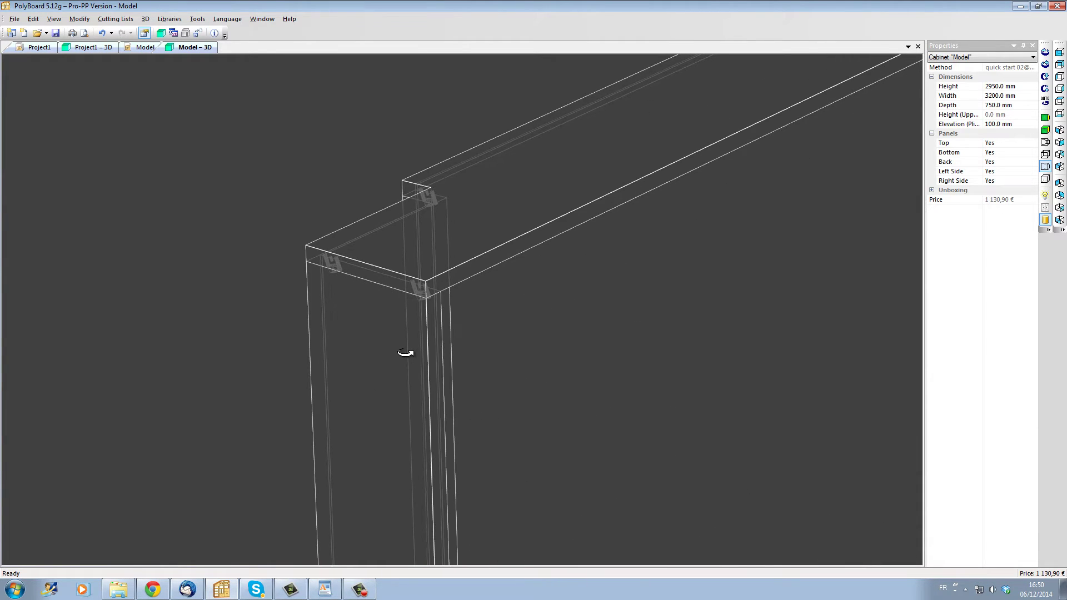
{"action": "scroll", "coordinate": [406, 354], "scroll_direction": "down", "scroll_amount": 6}
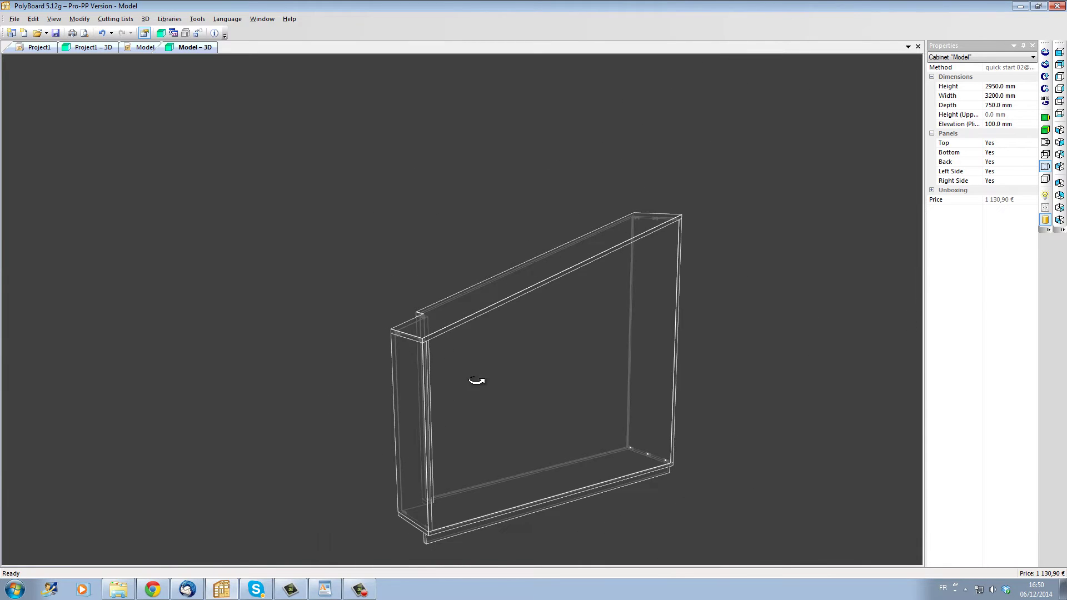
{"action": "scroll", "coordinate": [647, 467], "scroll_direction": "up", "scroll_amount": 8}
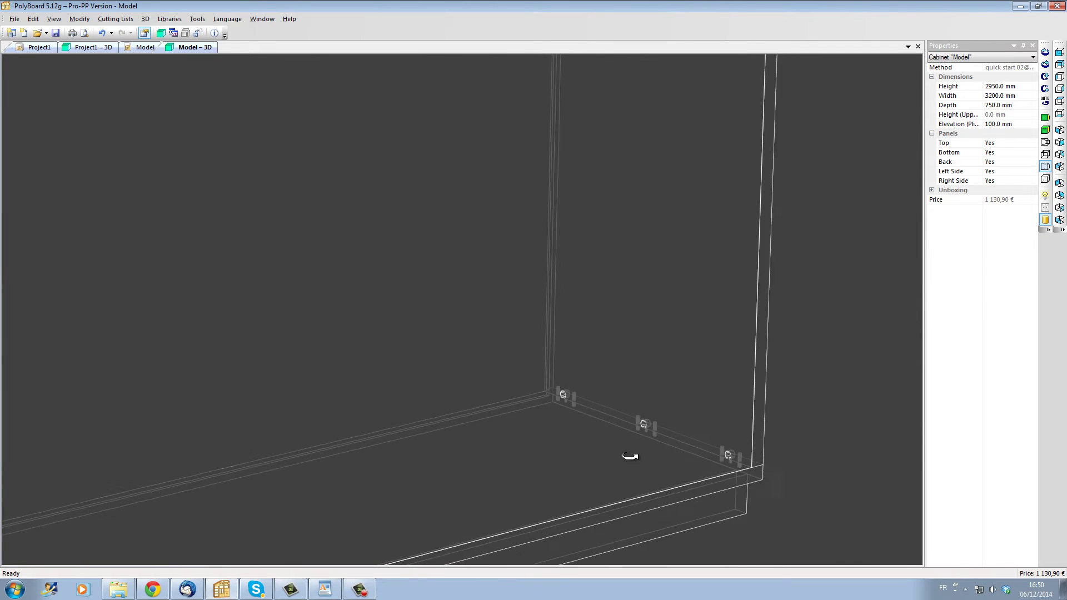
{"action": "scroll", "coordinate": [621, 458], "scroll_direction": "down", "scroll_amount": 4}
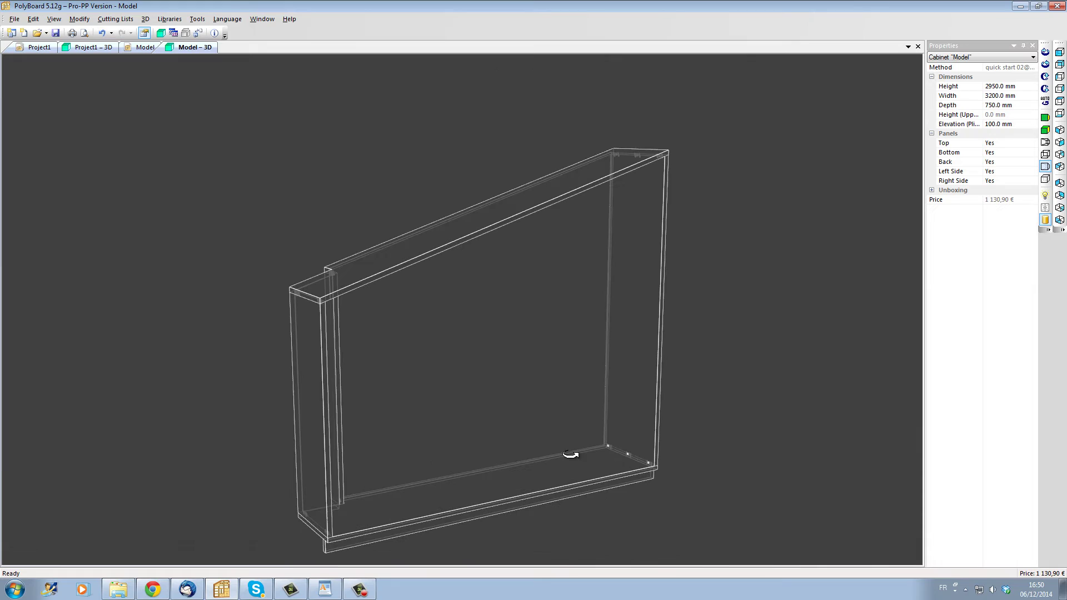
{"action": "left_click_drag", "start_coordinate": [489, 408], "coordinate": [503, 339]}
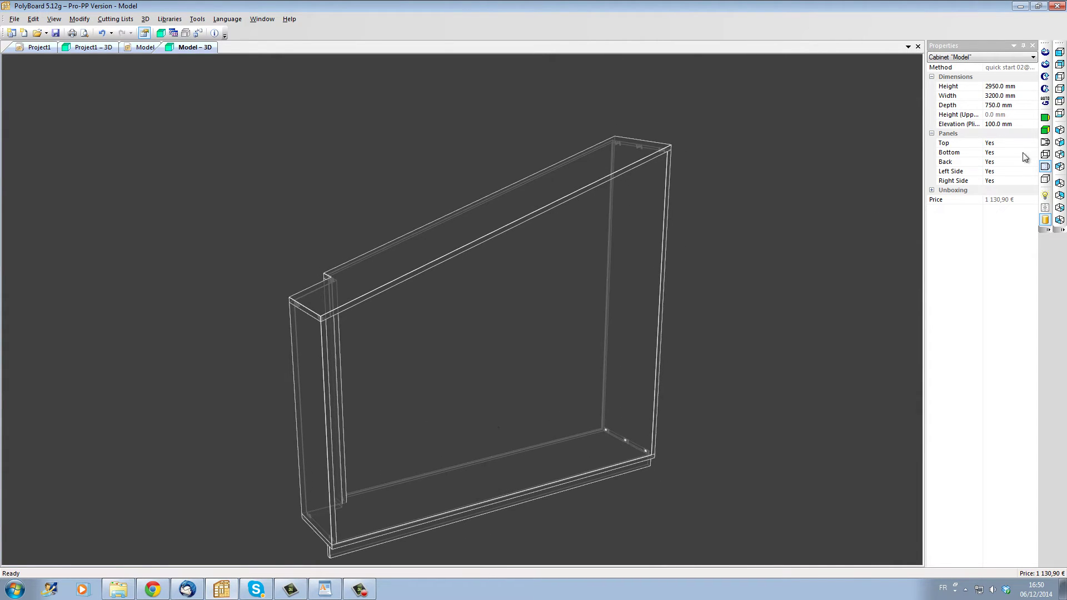
{"action": "left_click", "coordinate": [1044, 118]}
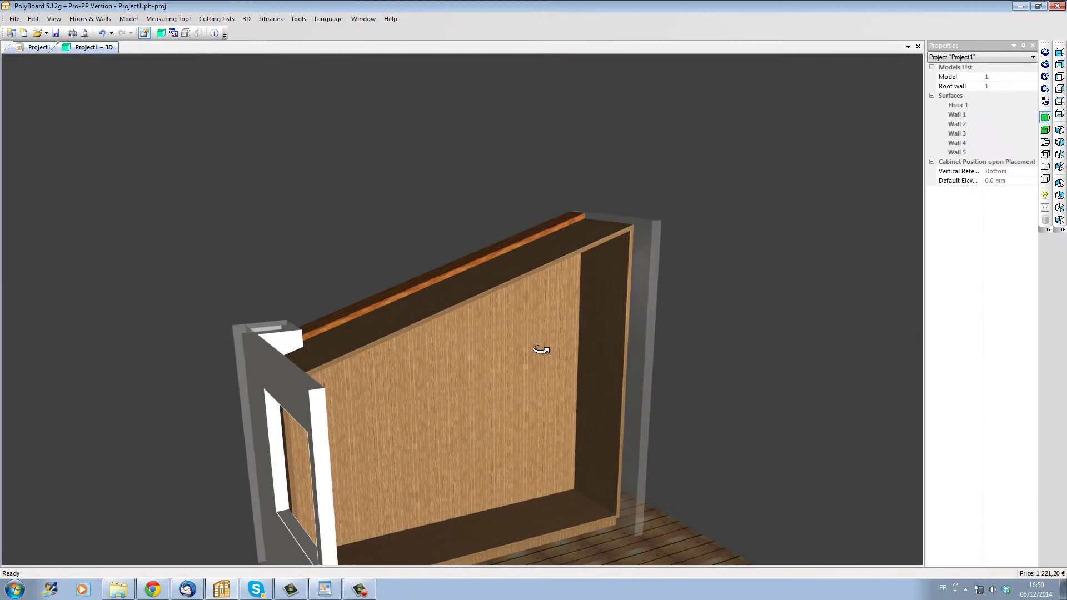
Step: Look around the 3D room at the cabinet, then return to the Project1 2-D plan
{"action": "scroll", "coordinate": [519, 358], "scroll_direction": "down", "scroll_amount": 5}
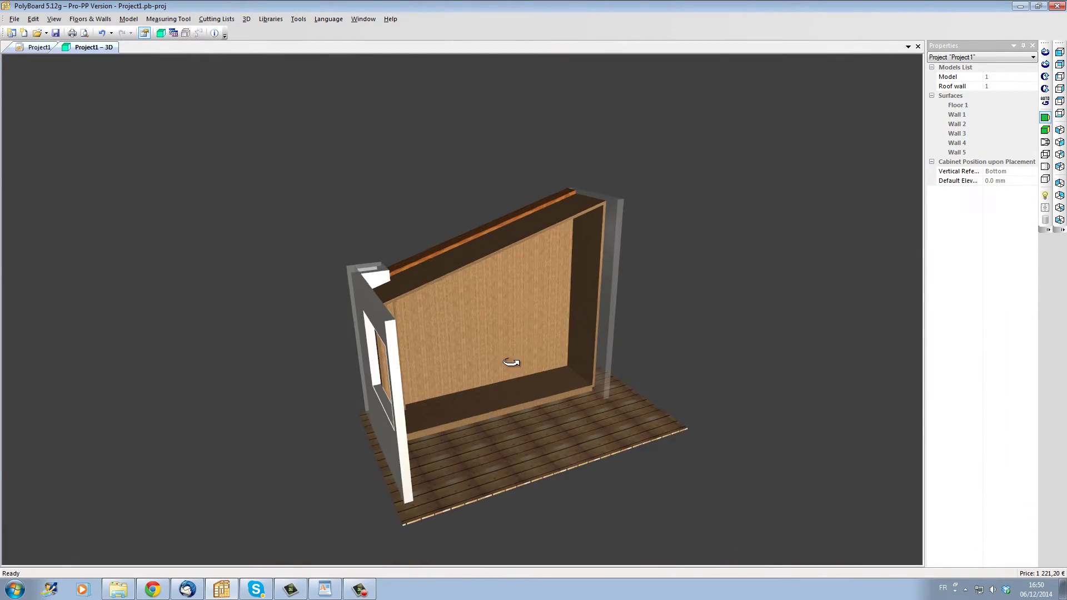
{"action": "left_click_drag", "start_coordinate": [511, 362], "coordinate": [333, 374]}
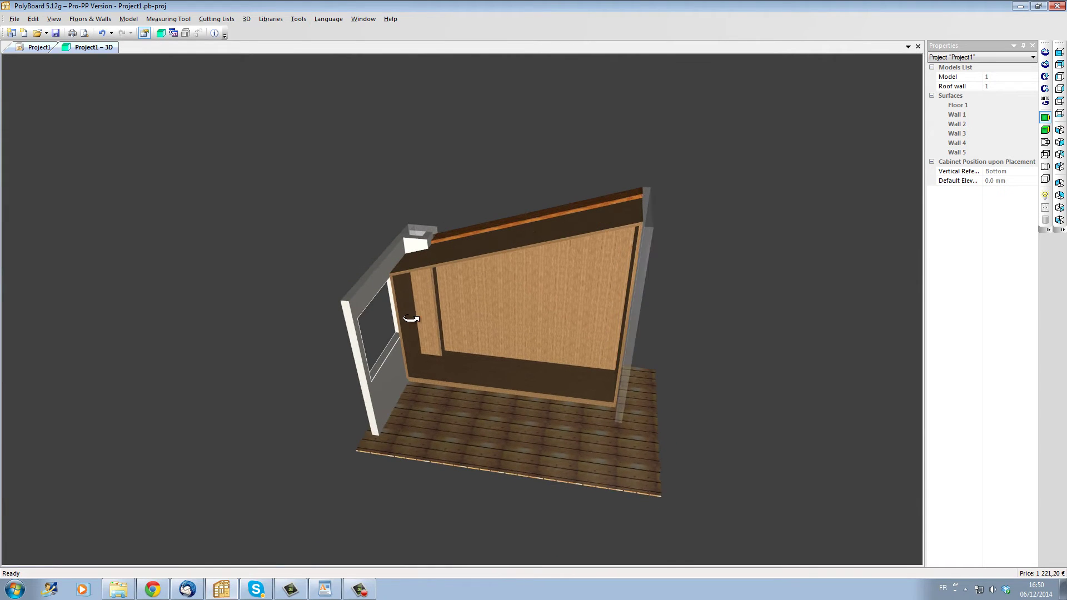
{"action": "scroll", "coordinate": [412, 319], "scroll_direction": "up", "scroll_amount": 5}
{"action": "scroll", "coordinate": [298, 329], "scroll_direction": "up", "scroll_amount": 1}
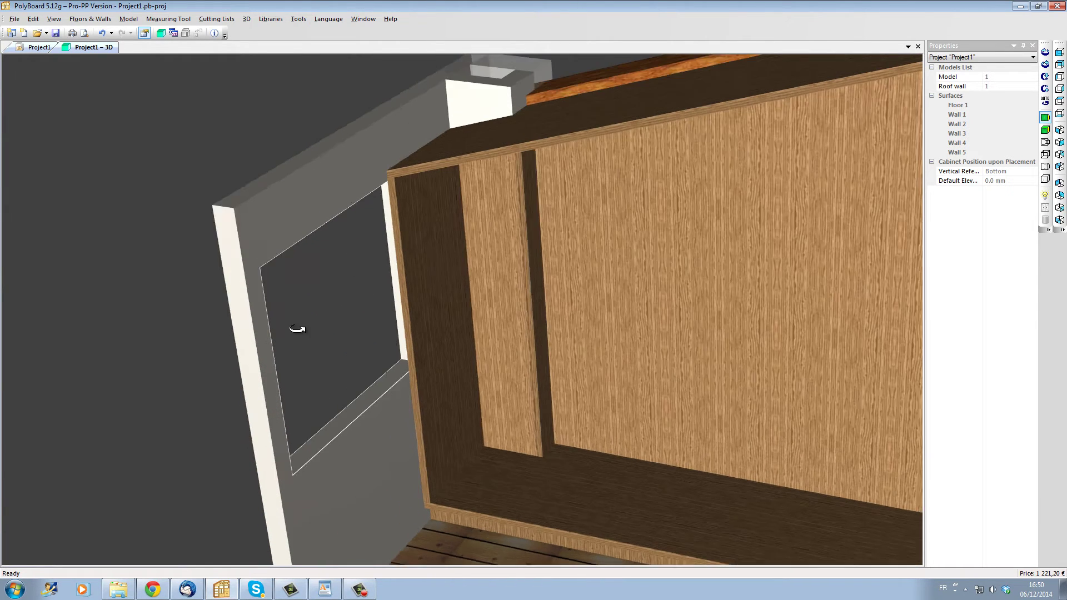
{"action": "scroll", "coordinate": [297, 329], "scroll_direction": "up", "scroll_amount": 1}
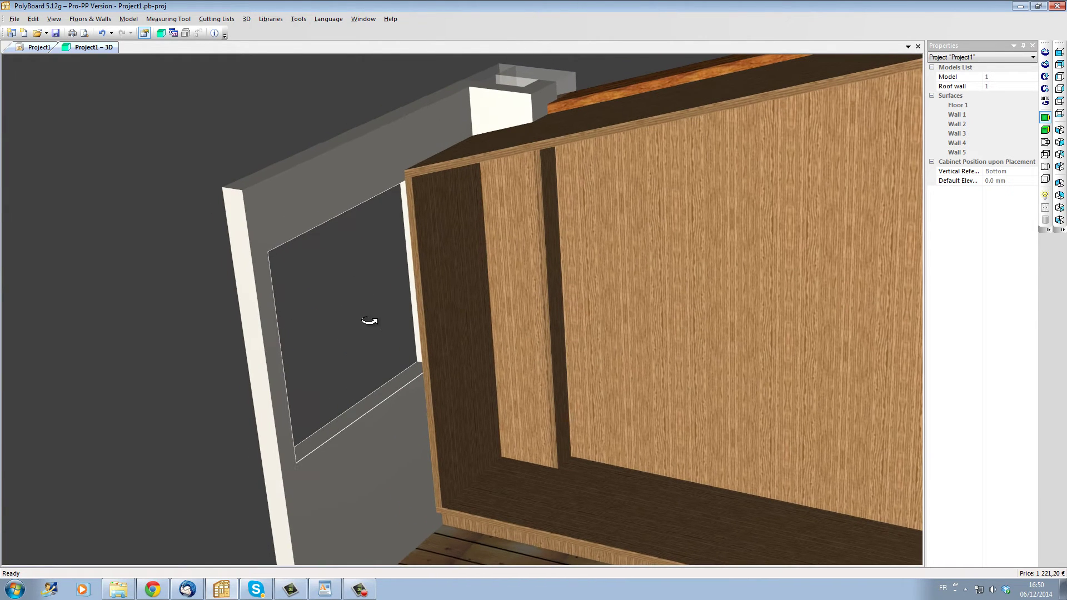
{"action": "left_click", "coordinate": [40, 48]}
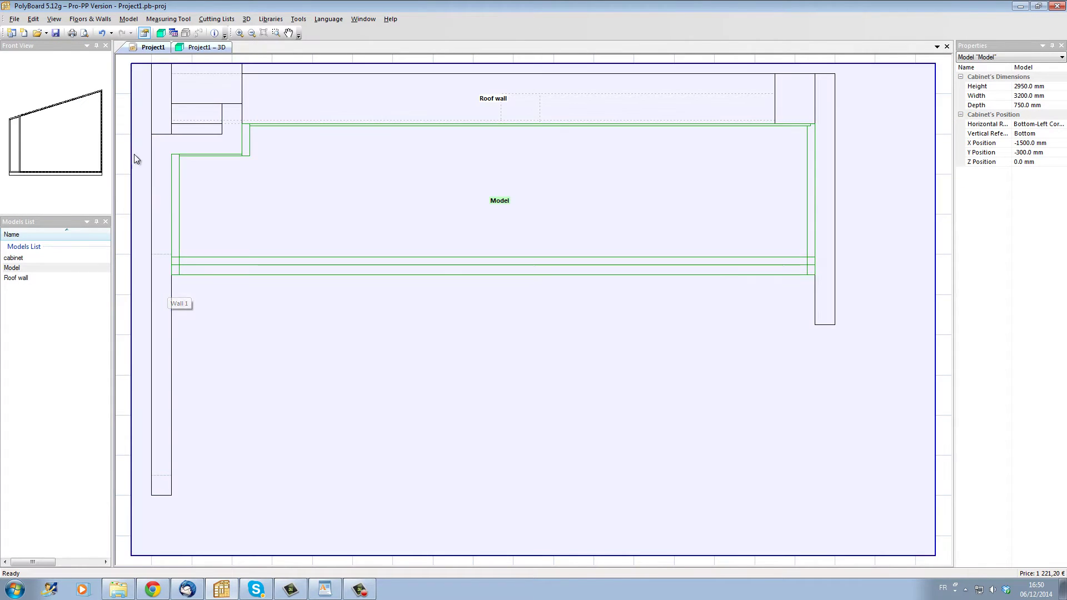
{"action": "left_click", "coordinate": [167, 19]}
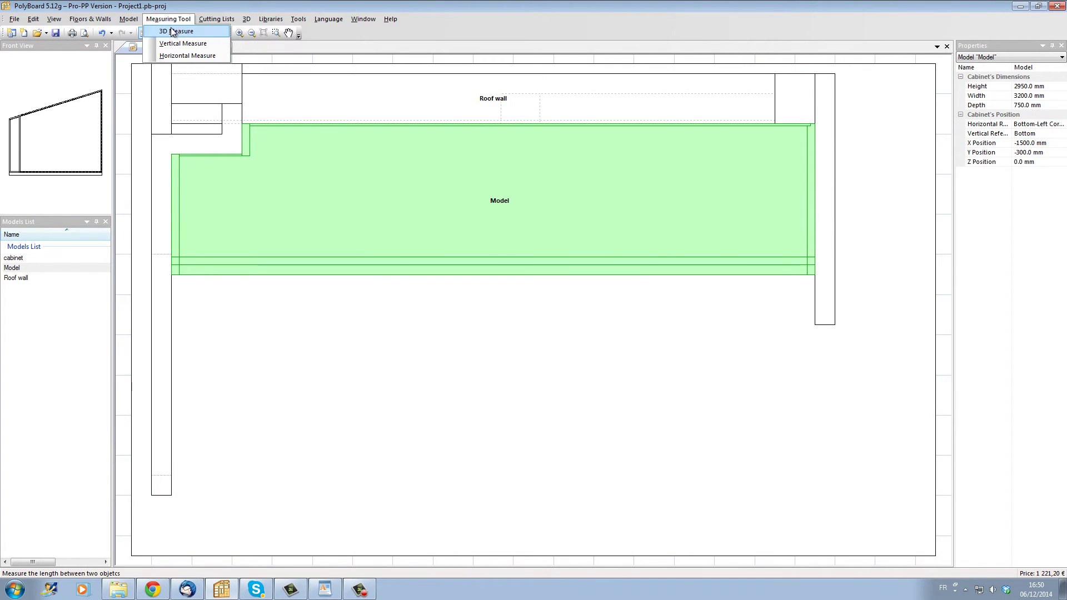
{"action": "left_click", "coordinate": [179, 55]}
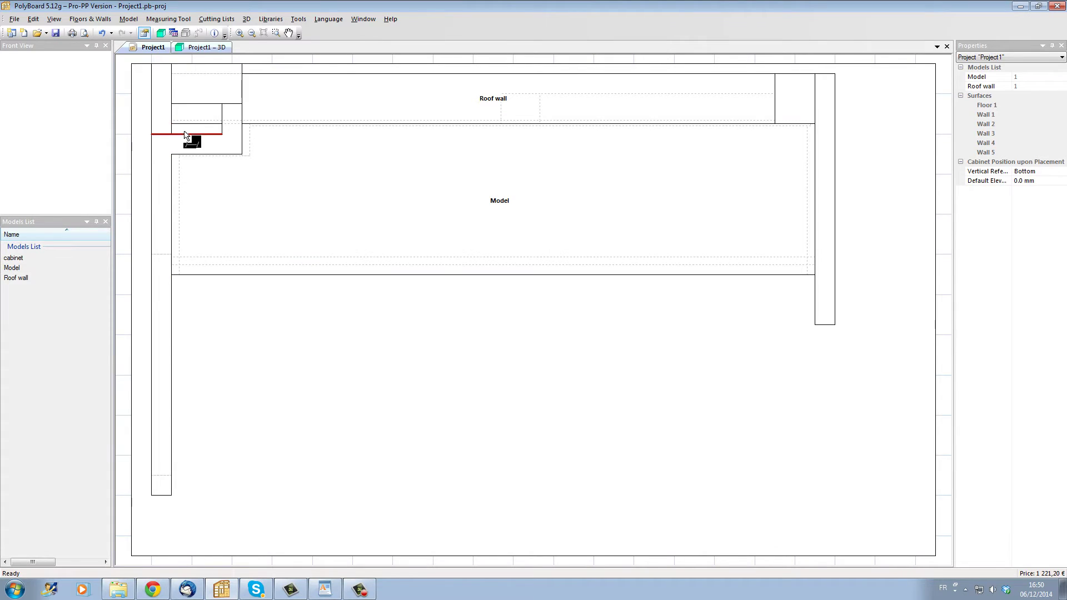
{"action": "left_click", "coordinate": [186, 124]}
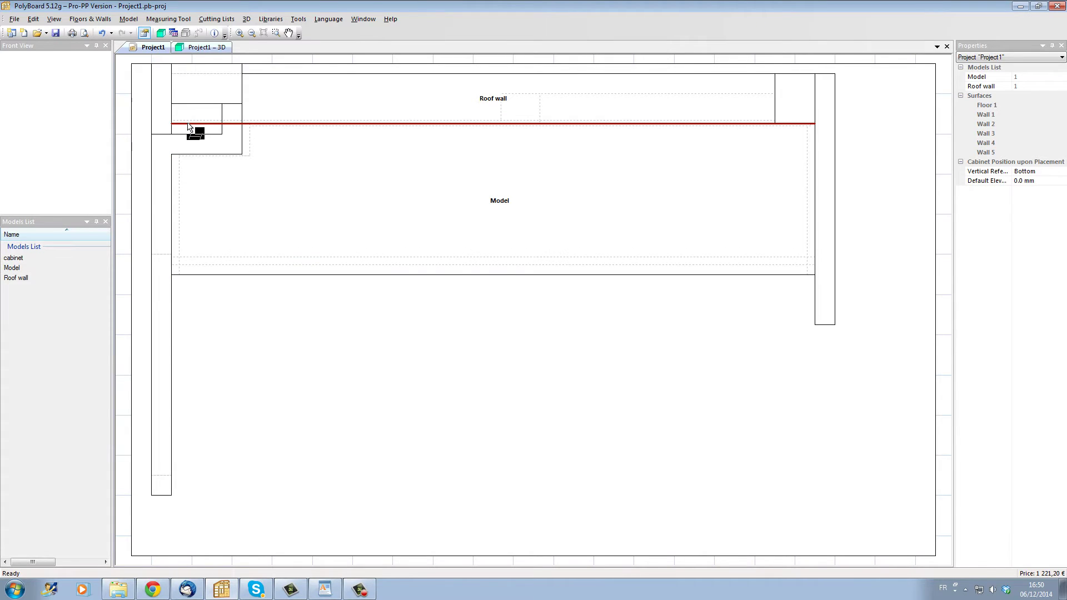
{"action": "left_click", "coordinate": [169, 255]}
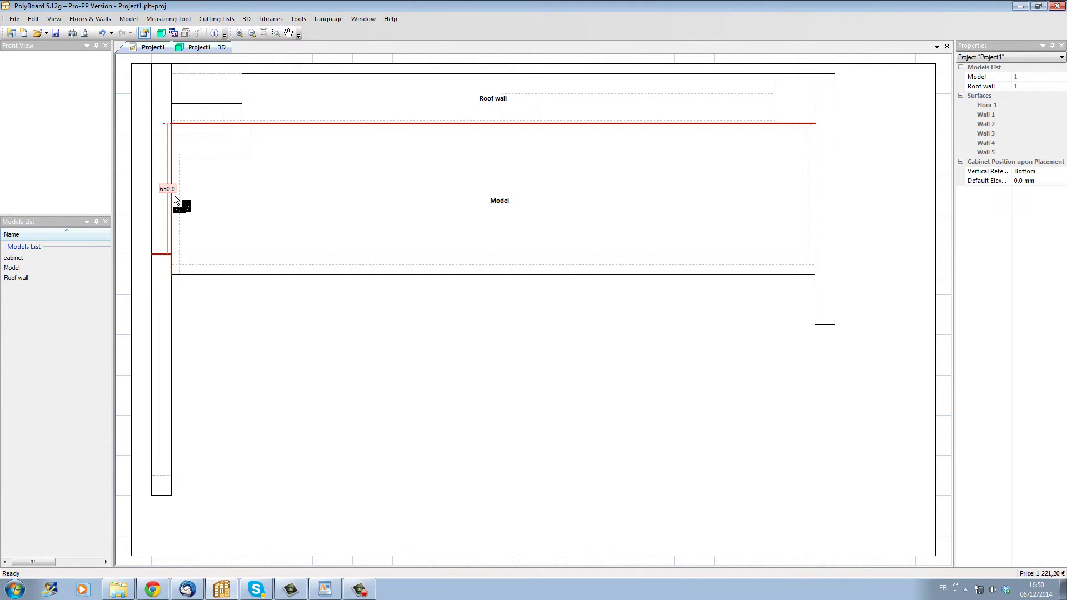
{"action": "right_click", "coordinate": [302, 335]}
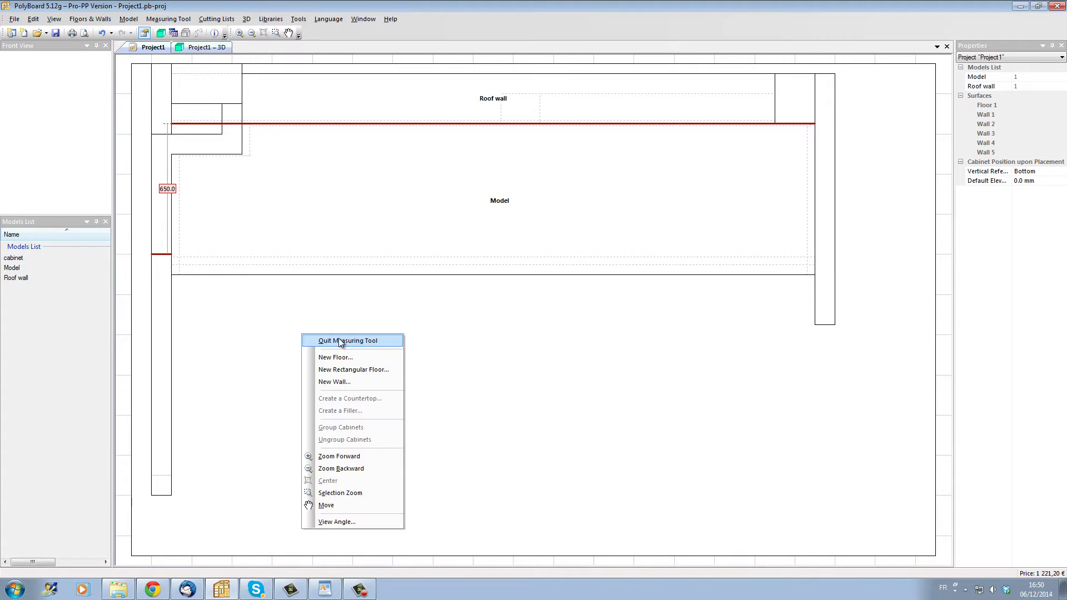
{"action": "left_click", "coordinate": [341, 340]}
Step: Set the Model cabinet depth to 500 mm and move it flush under the roof wall at Y -50 mm
{"action": "left_click", "coordinate": [389, 256]}
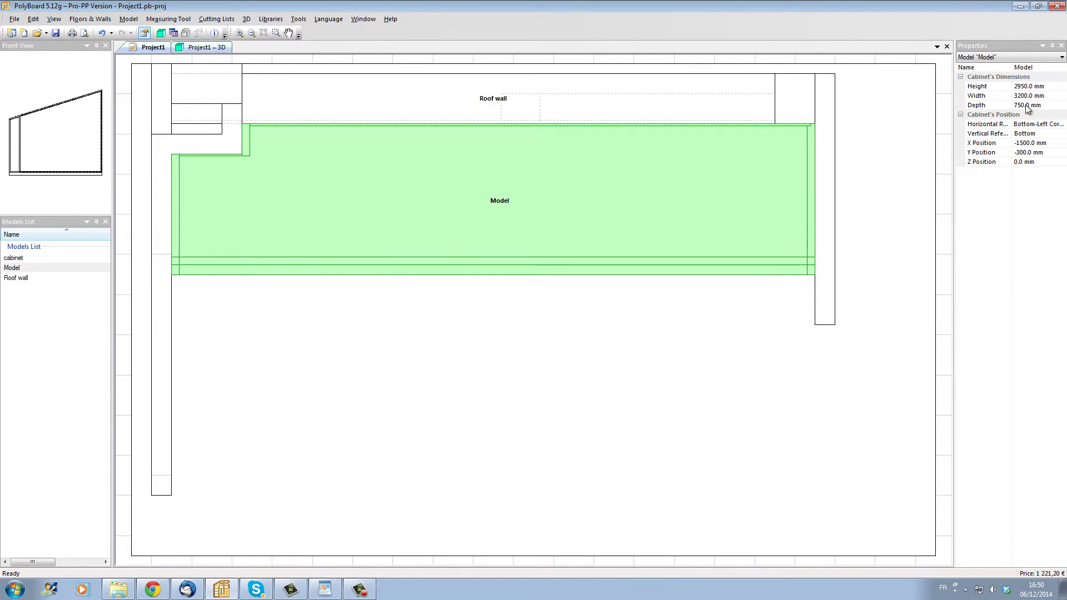
{"action": "left_click", "coordinate": [1053, 106]}
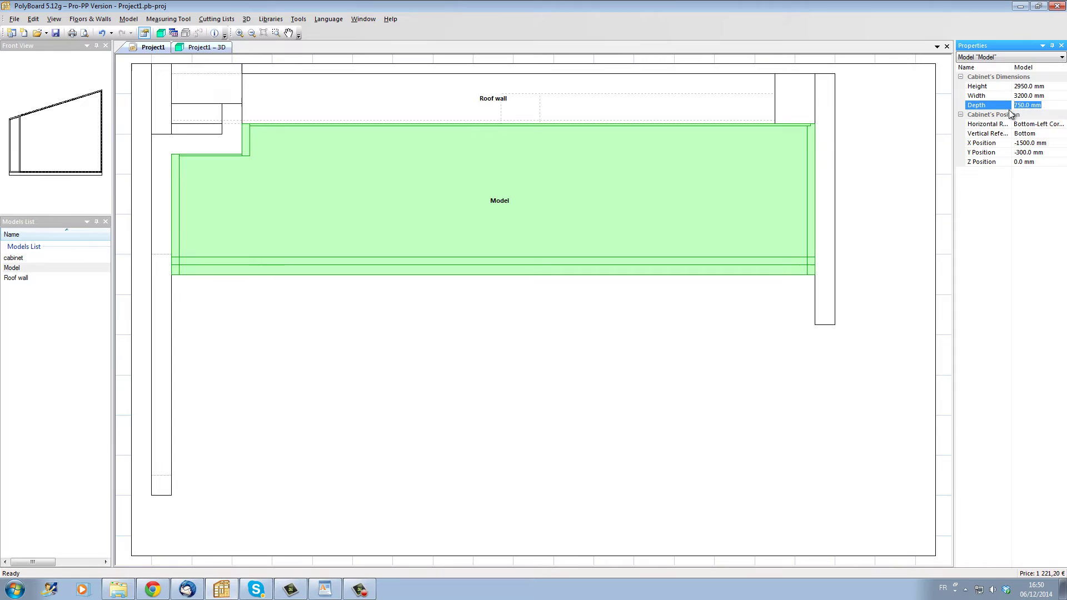
{"action": "type", "text": "500"}
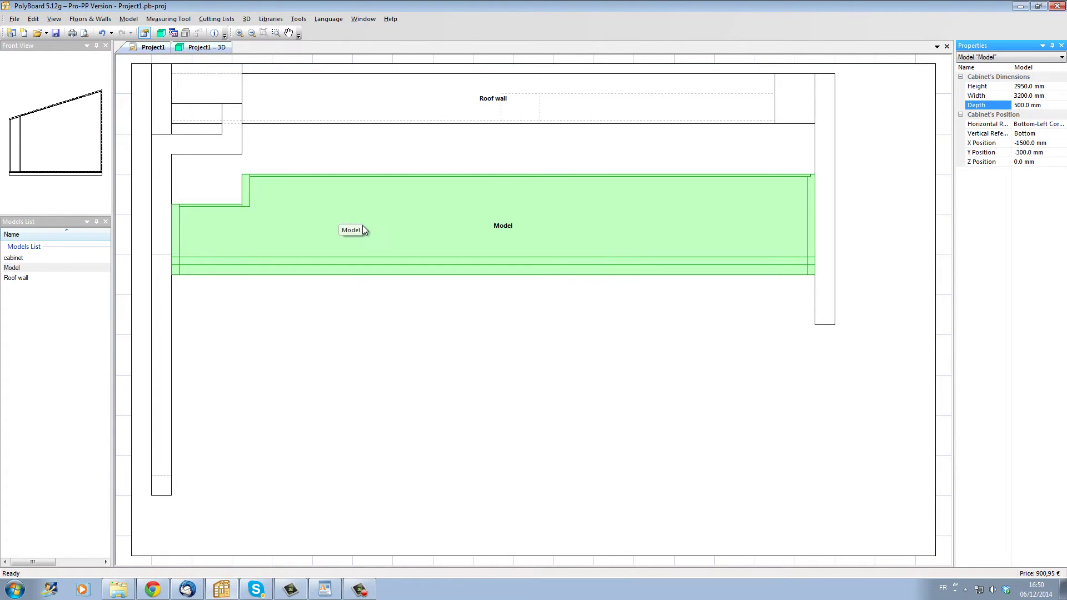
{"action": "left_click_drag", "start_coordinate": [362, 229], "coordinate": [360, 167]}
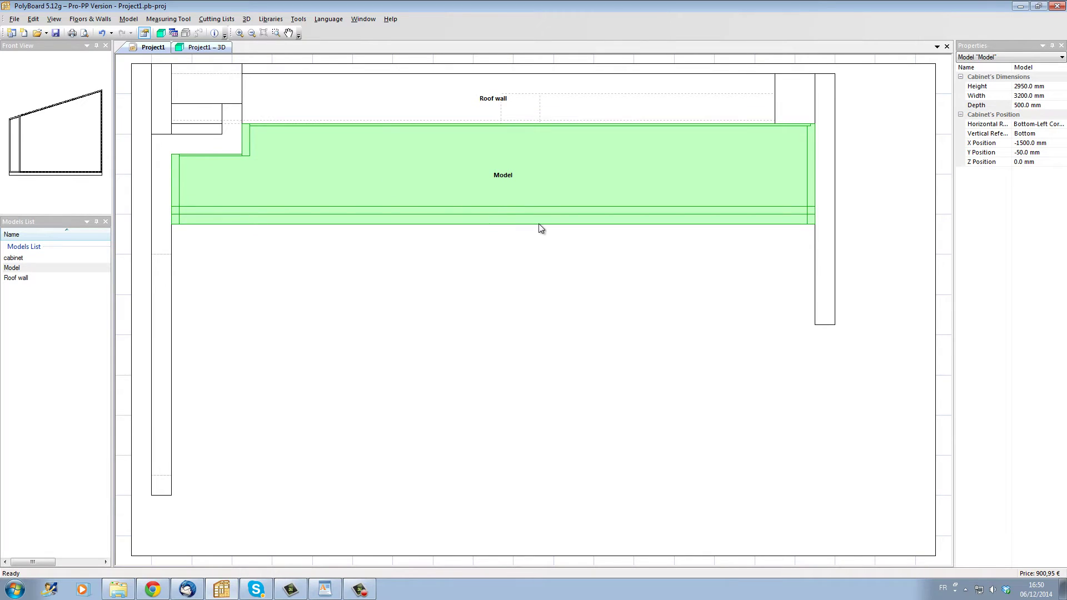
{"action": "left_click", "coordinate": [208, 47]}
{"action": "left_click_drag", "start_coordinate": [410, 262], "coordinate": [459, 307]}
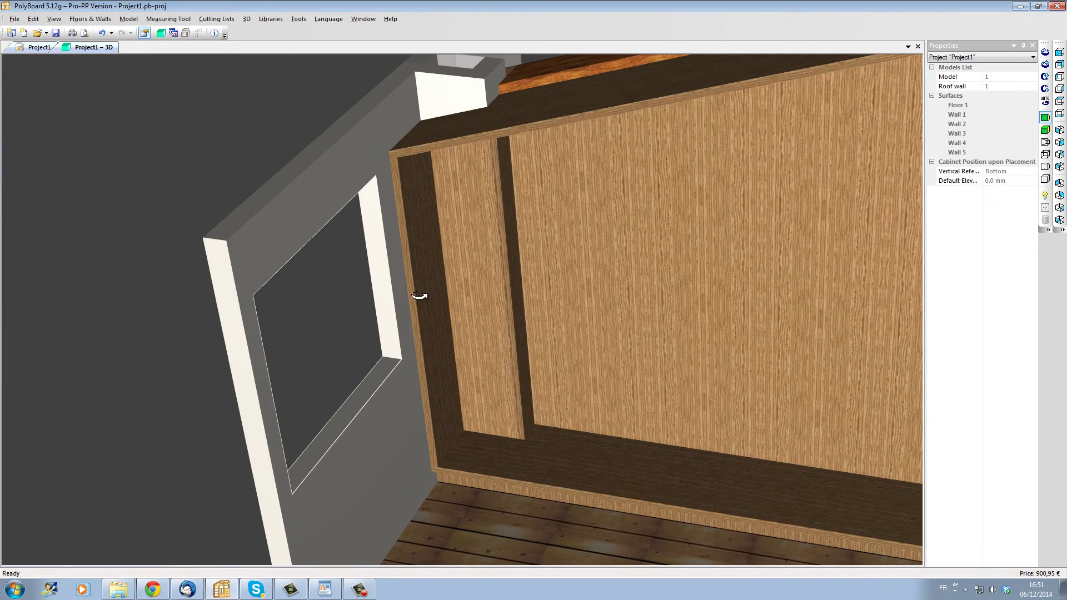
{"action": "left_click", "coordinate": [35, 49]}
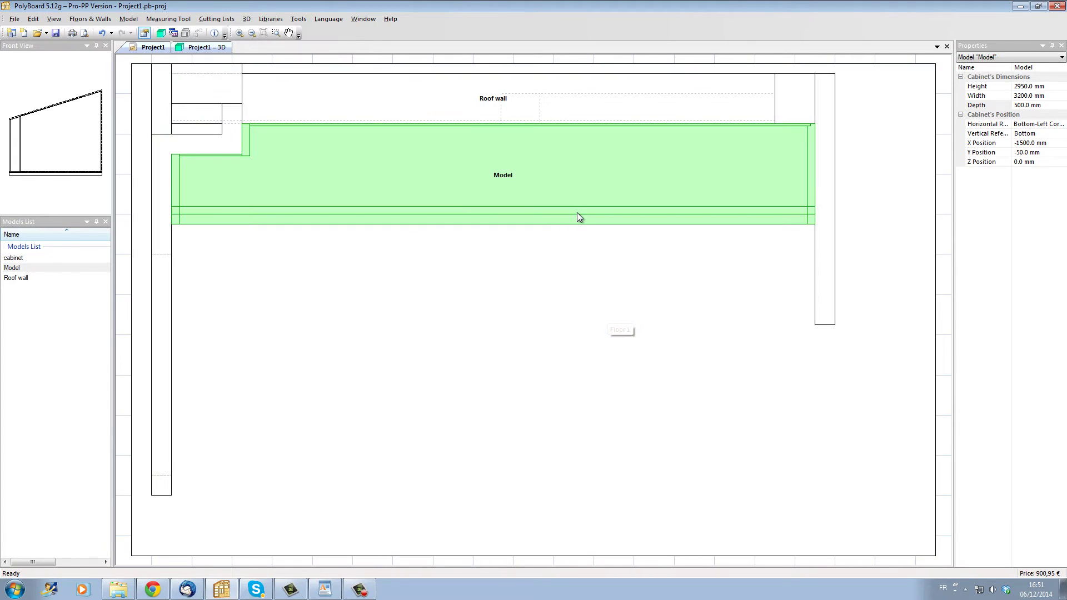
Step: Add a fixed shelf to the cabinet interior positioned 800 mm from the bottom
{"action": "double_click", "coordinate": [578, 219]}
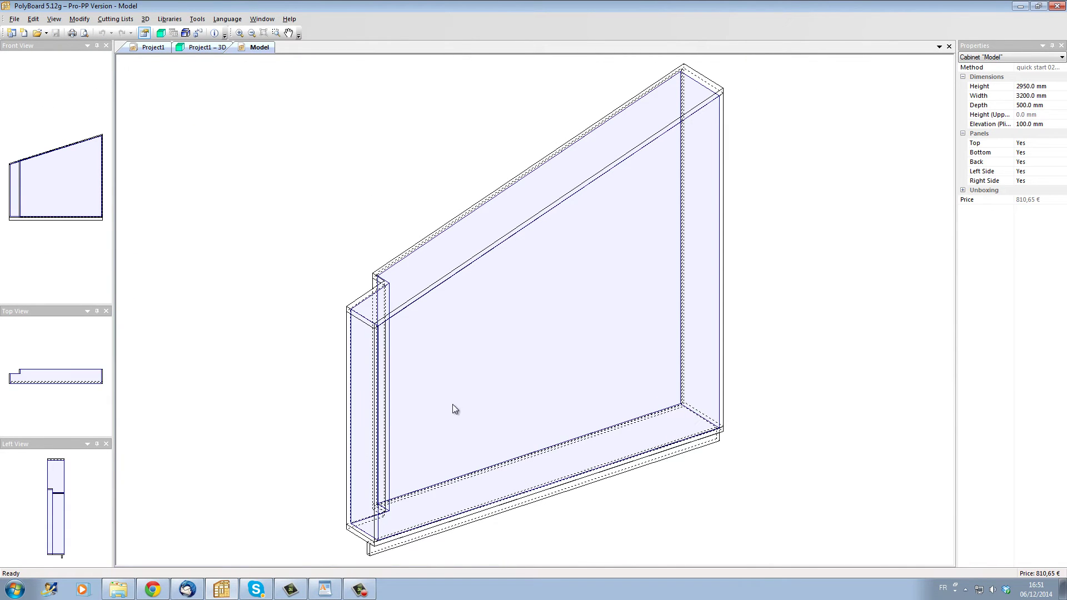
{"action": "left_click", "coordinate": [484, 376]}
{"action": "right_click", "coordinate": [484, 377]}
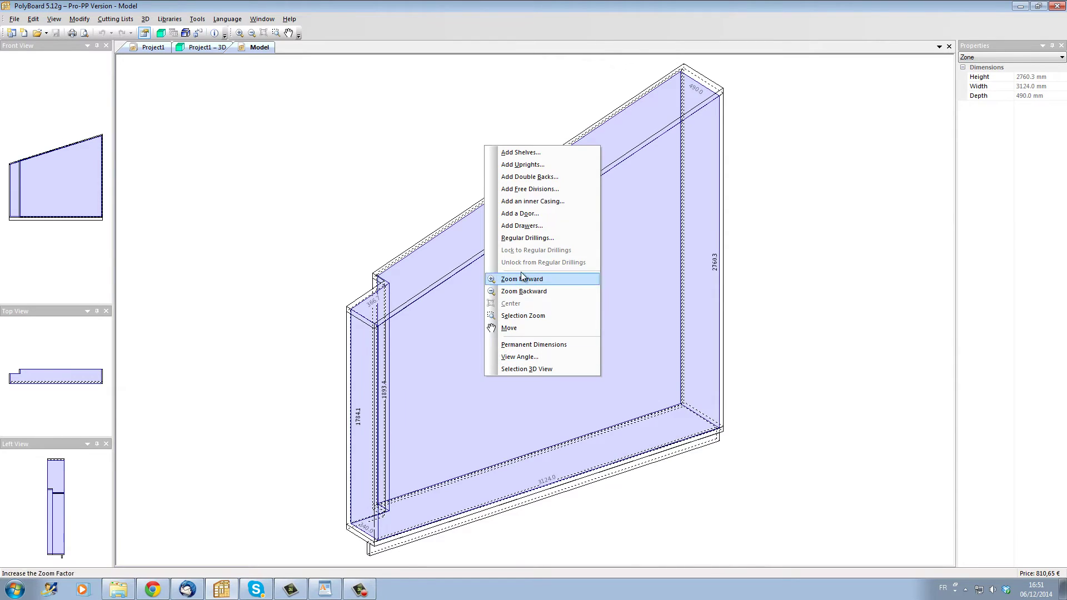
{"action": "left_click", "coordinate": [520, 156]}
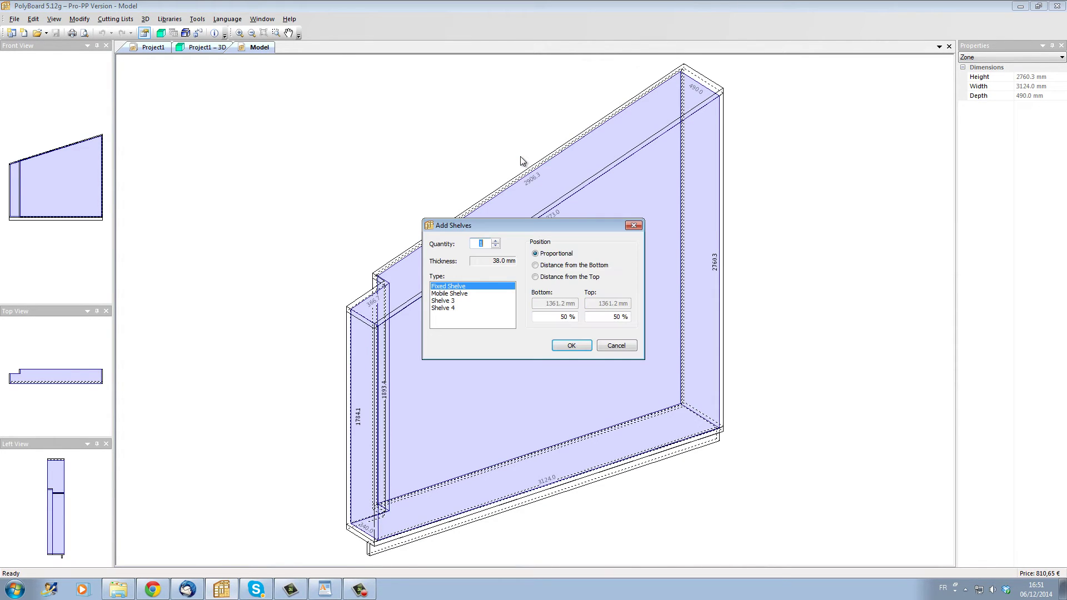
{"action": "left_click", "coordinate": [541, 264]}
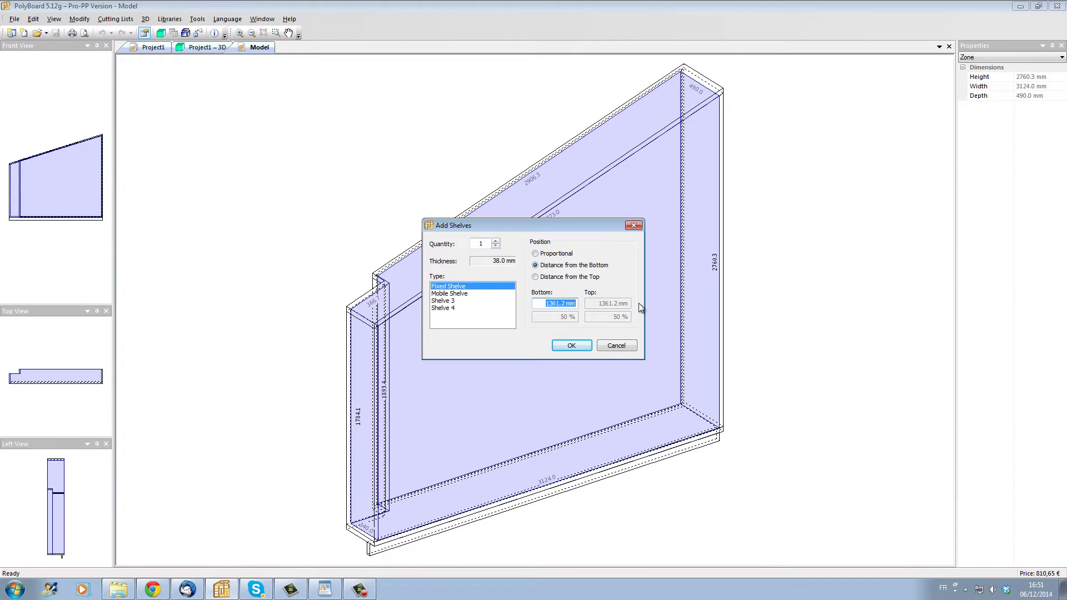
{"action": "type", "text": "800"}
{"action": "key", "text": "Return"}
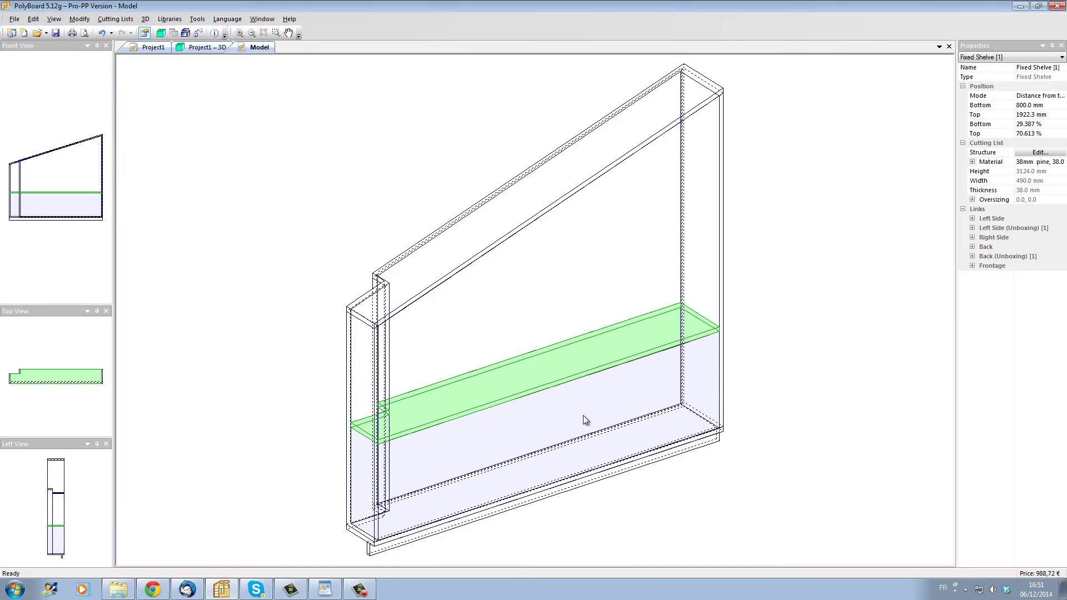
Step: Add three evenly spaced uprights to the zone below the 800 mm shelf
{"action": "left_click", "coordinate": [580, 415]}
{"action": "right_click", "coordinate": [579, 415]}
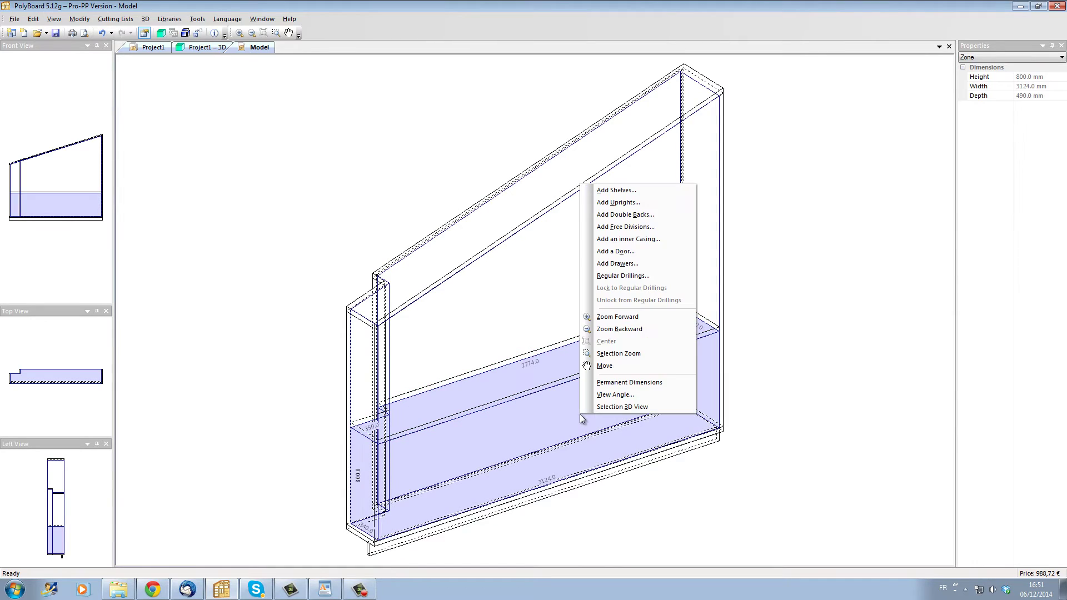
{"action": "left_click", "coordinate": [620, 204]}
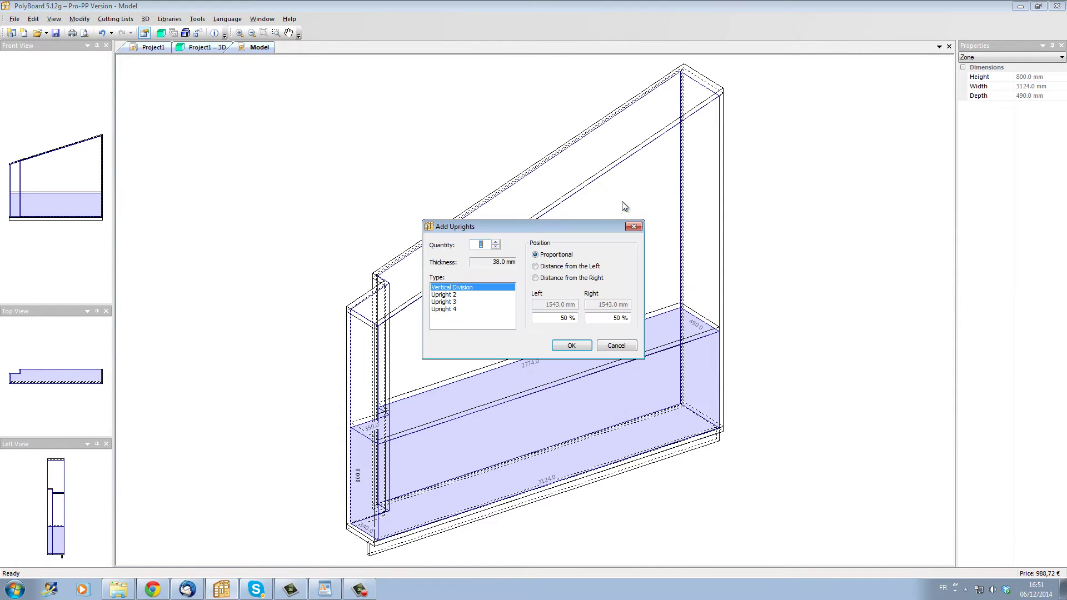
{"action": "left_click", "coordinate": [495, 242]}
{"action": "left_click", "coordinate": [572, 345]}
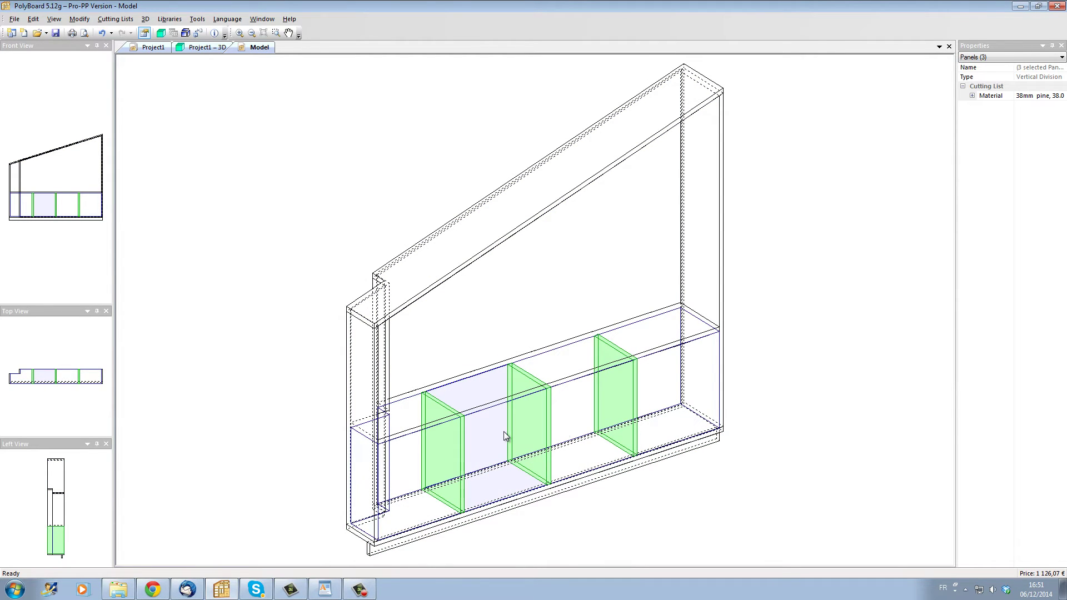
Step: Add a double door to the third lower compartment
{"action": "left_click", "coordinate": [592, 405]}
{"action": "right_click", "coordinate": [592, 404]}
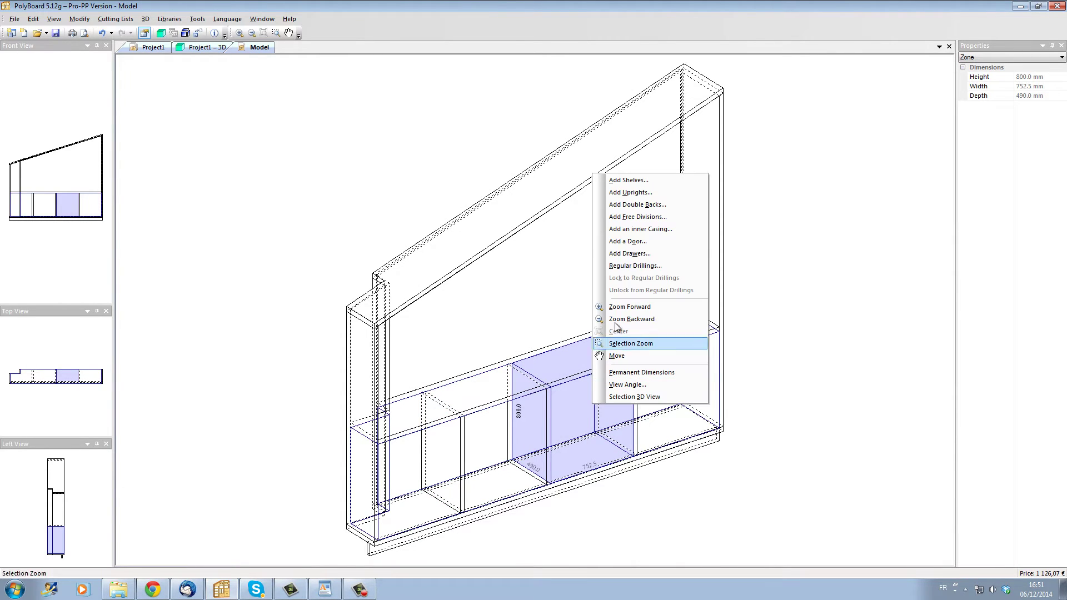
{"action": "left_click", "coordinate": [627, 241]}
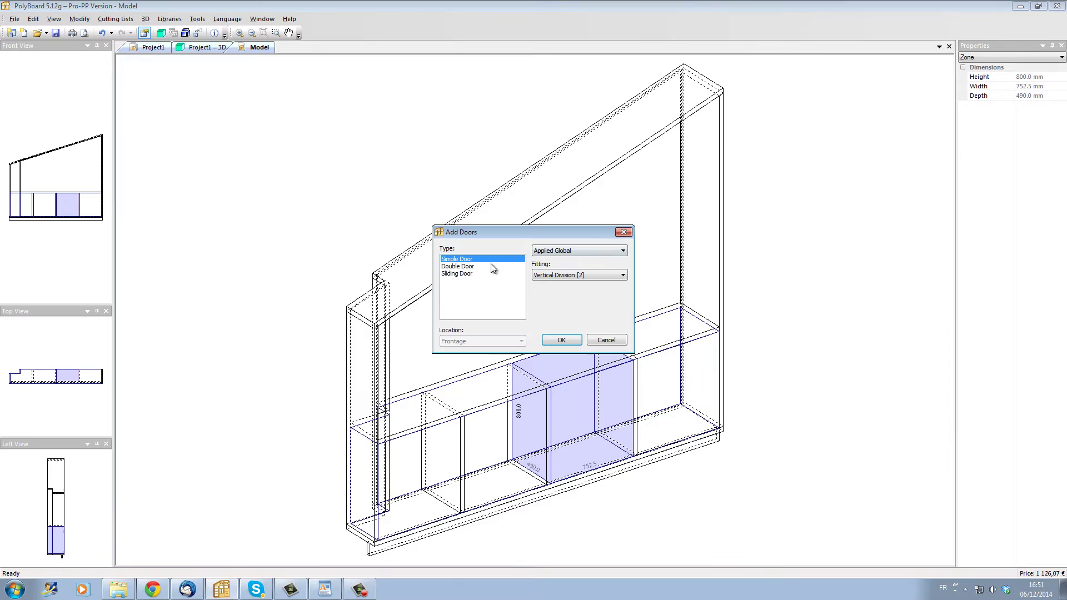
{"action": "left_click", "coordinate": [469, 267]}
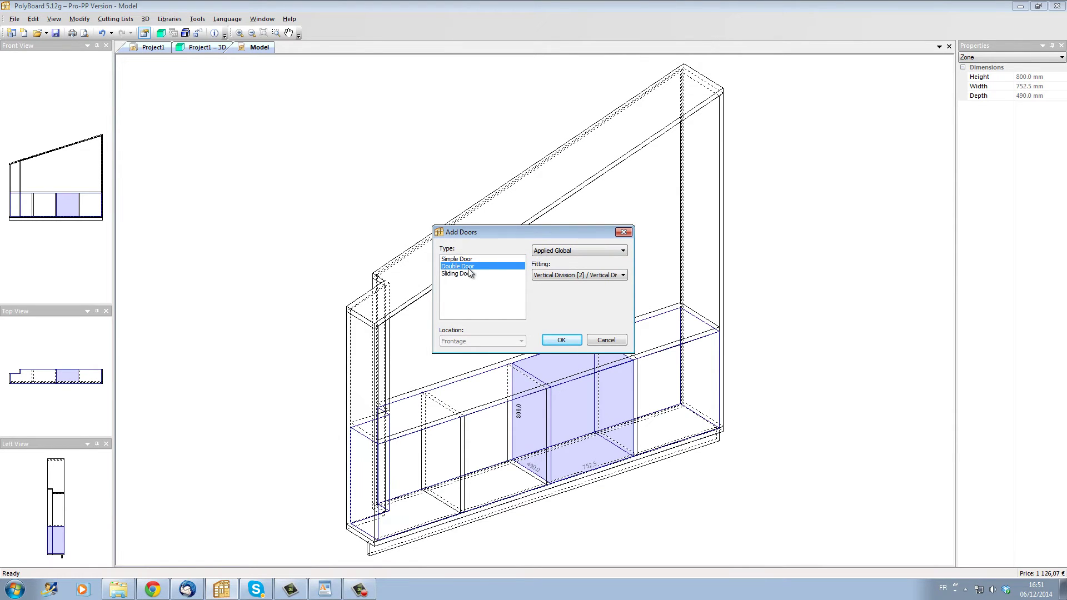
{"action": "left_click", "coordinate": [560, 340]}
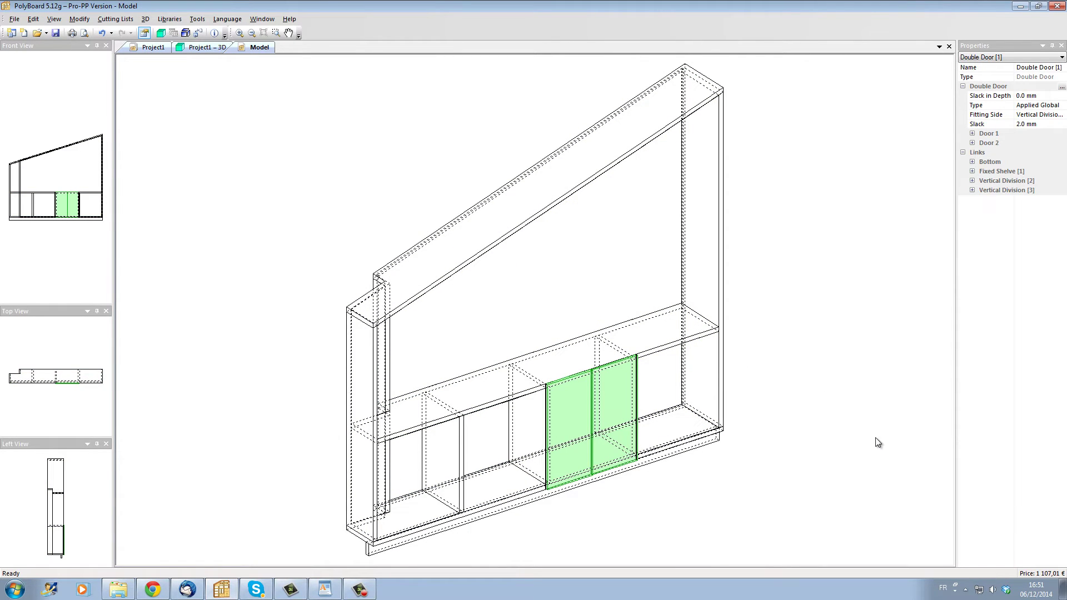
Step: Fill the rightmost compartment with mobile shelves, then delete the top one and redistribute the space
{"action": "left_click", "coordinate": [688, 386]}
{"action": "right_click", "coordinate": [687, 380]}
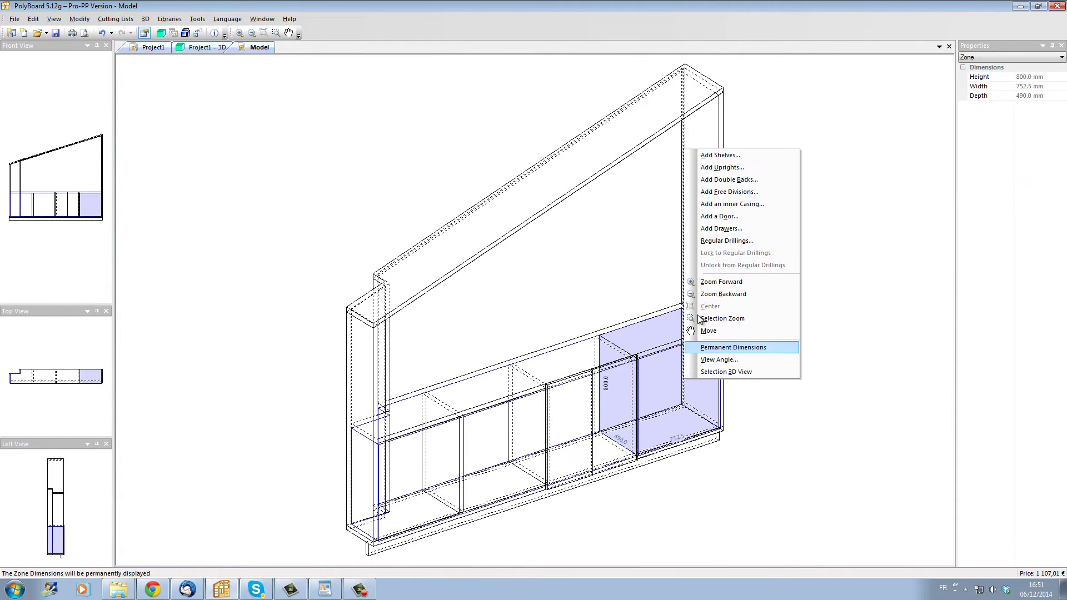
{"action": "left_click", "coordinate": [718, 155]}
{"action": "left_click", "coordinate": [453, 293]}
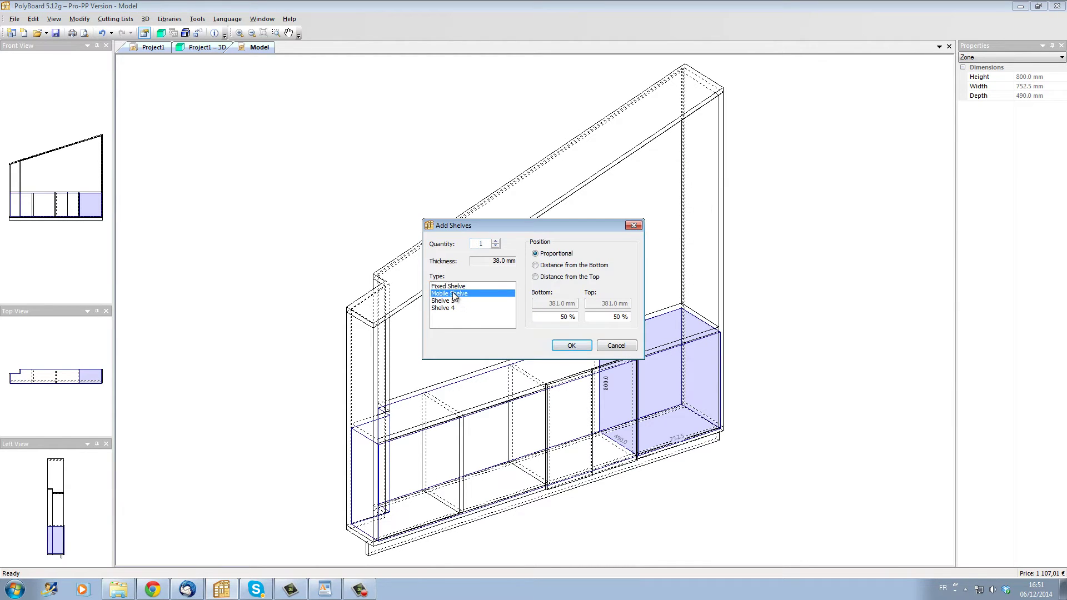
{"action": "left_click", "coordinate": [495, 241]}
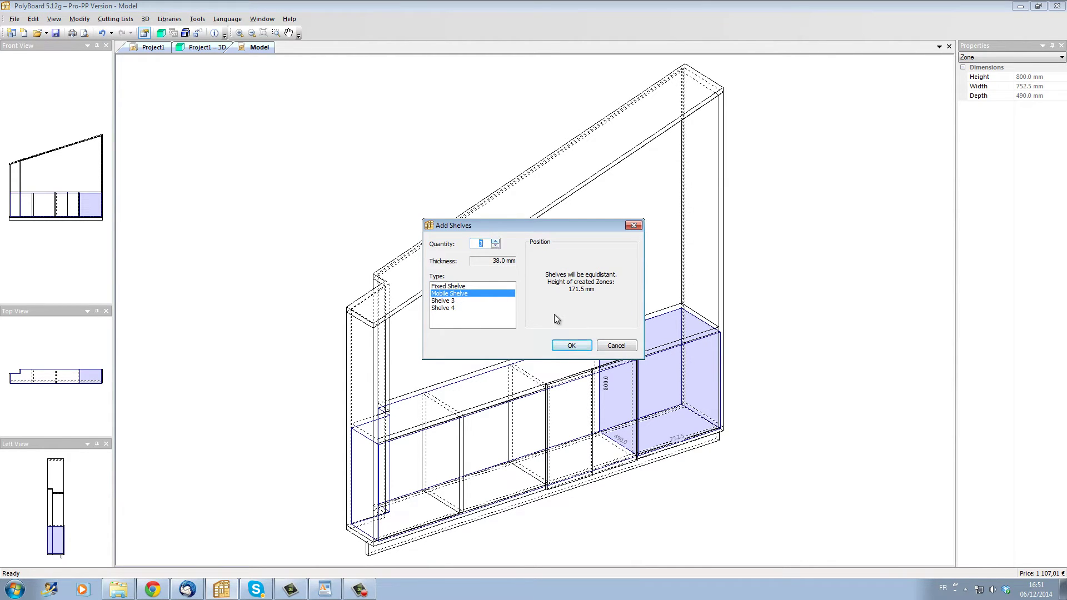
{"action": "left_click", "coordinate": [572, 346]}
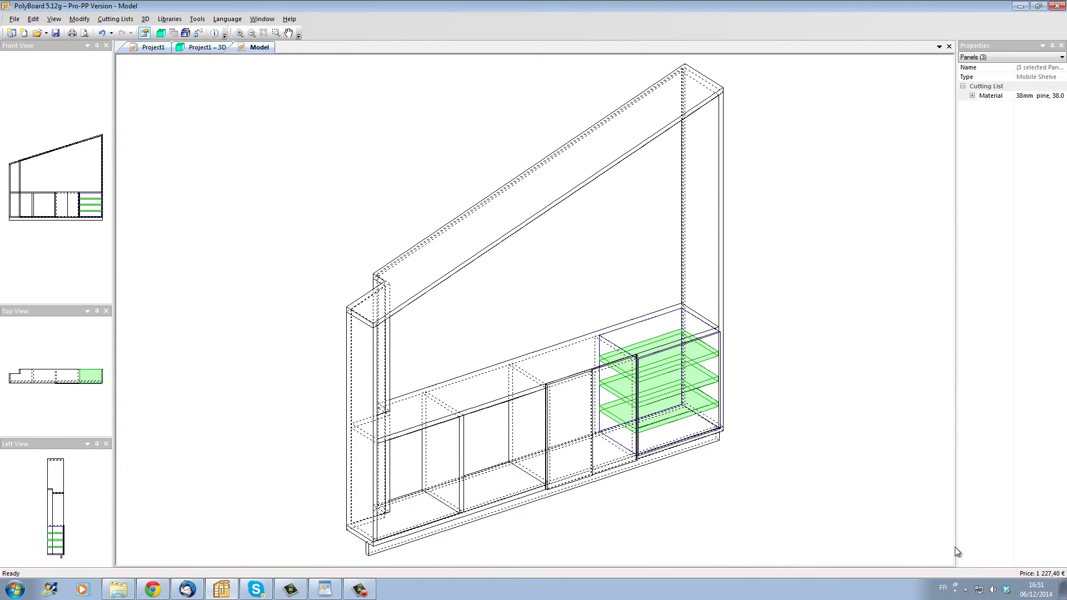
{"action": "left_click", "coordinate": [712, 360]}
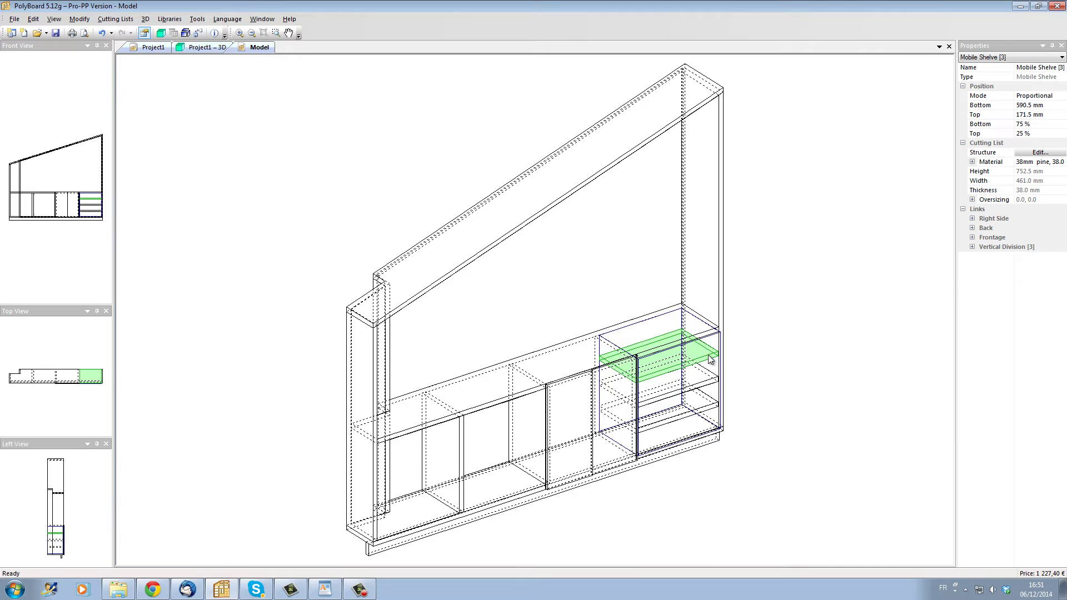
{"action": "key", "text": "Delete"}
{"action": "left_click", "coordinate": [596, 324]}
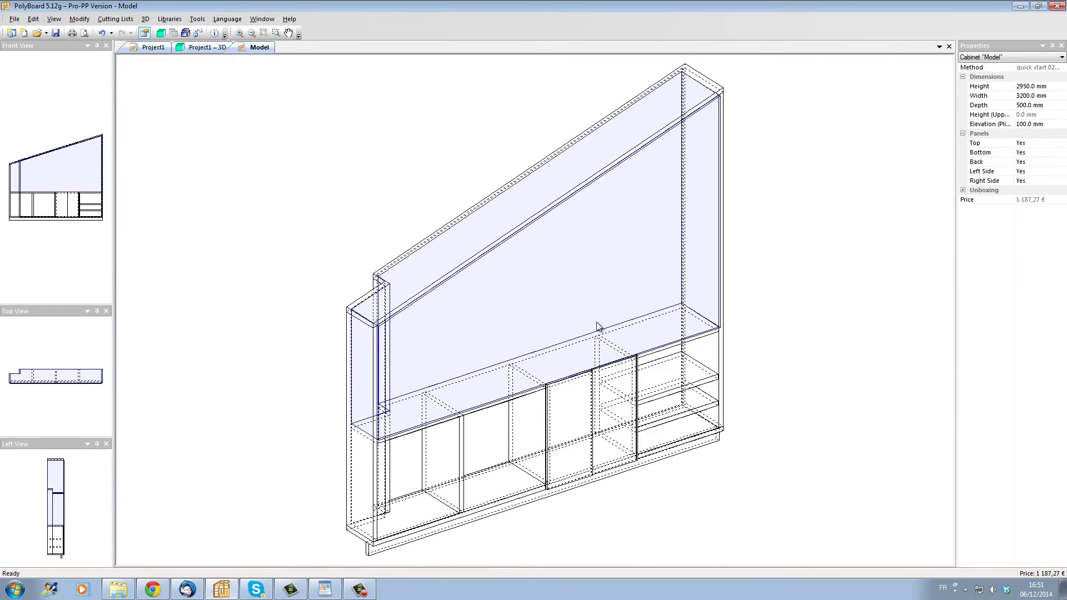
Step: Add two mobile shelves to the leftmost lower compartment
{"action": "left_click", "coordinate": [446, 485]}
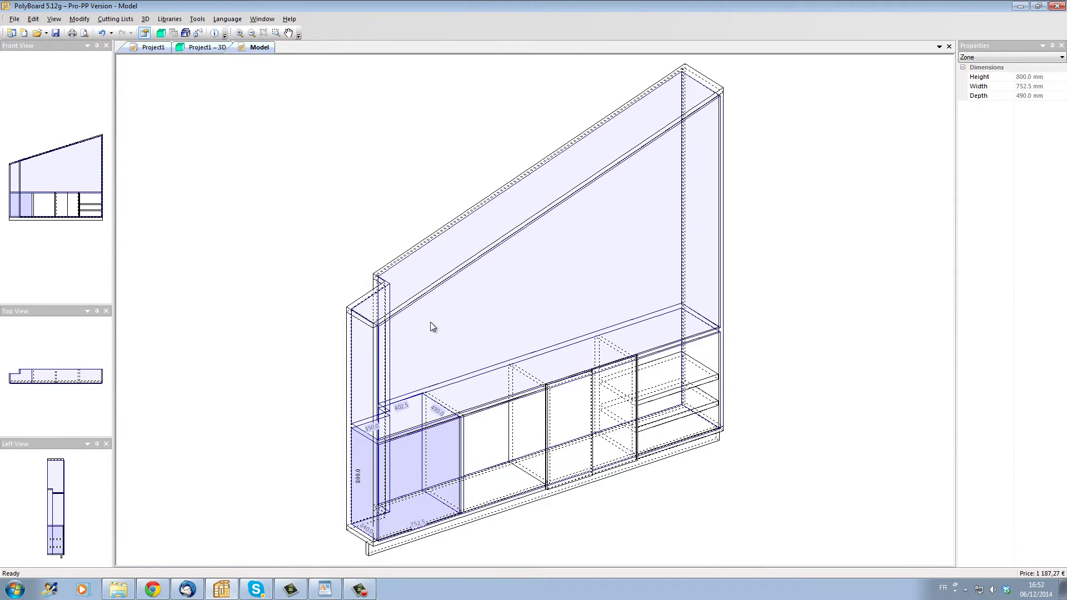
{"action": "right_click", "coordinate": [429, 436]}
{"action": "left_click", "coordinate": [468, 214]}
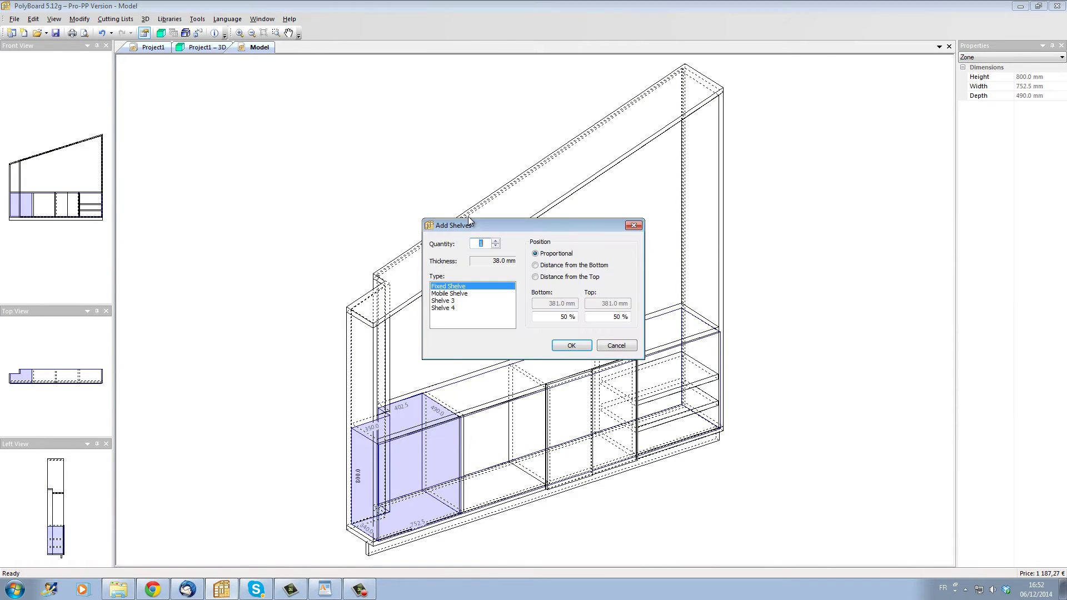
{"action": "left_click", "coordinate": [457, 294]}
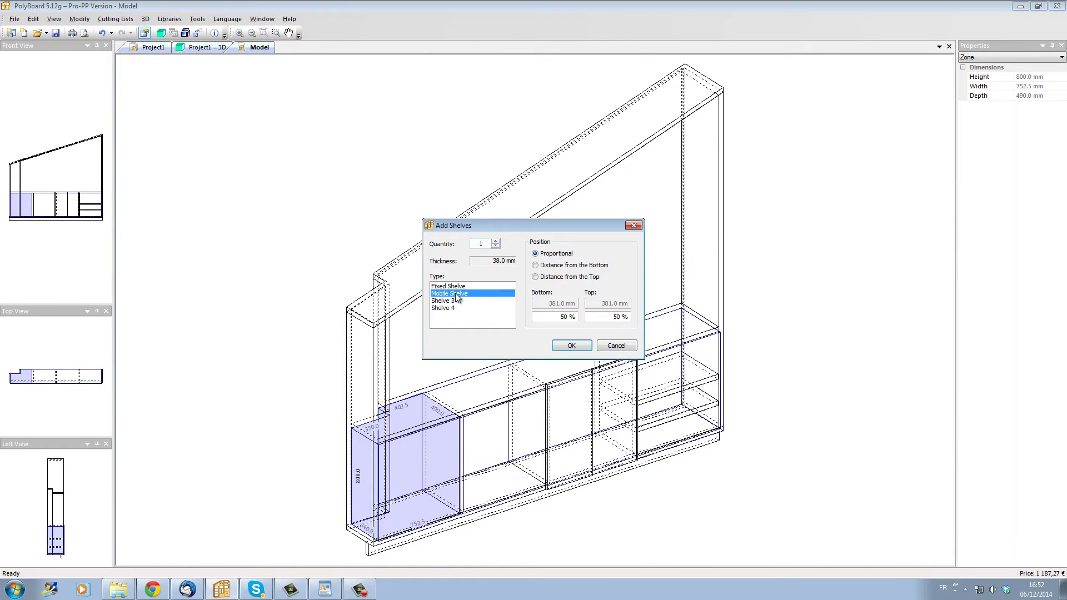
{"action": "left_click", "coordinate": [495, 242]}
{"action": "left_click", "coordinate": [564, 345]}
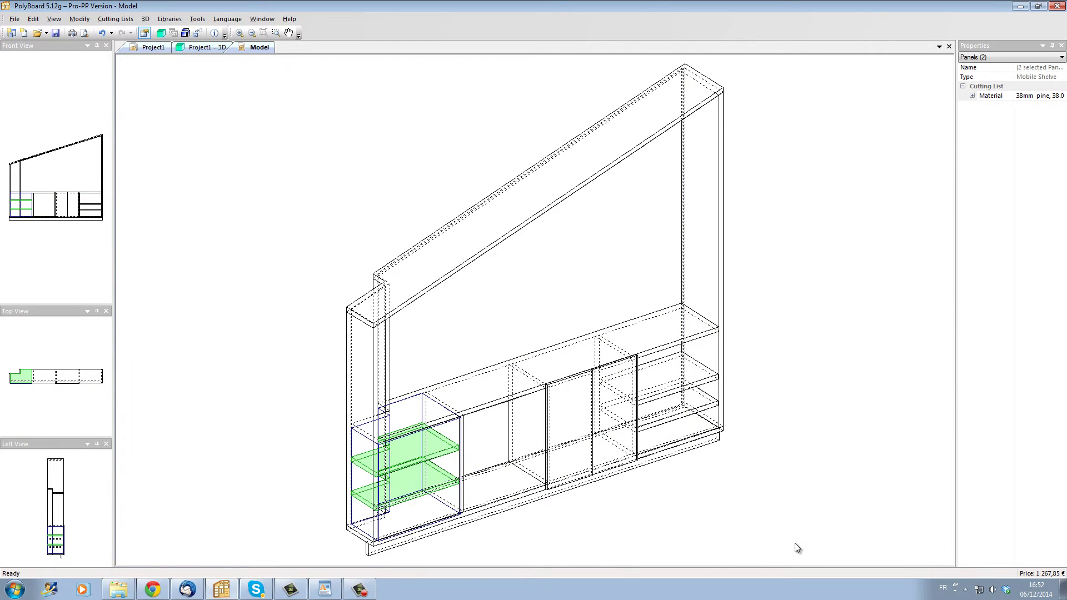
Step: Add three drawers with default assembly to the second lower compartment, then view the model in 3D
{"action": "left_click", "coordinate": [505, 439]}
{"action": "right_click", "coordinate": [505, 436]}
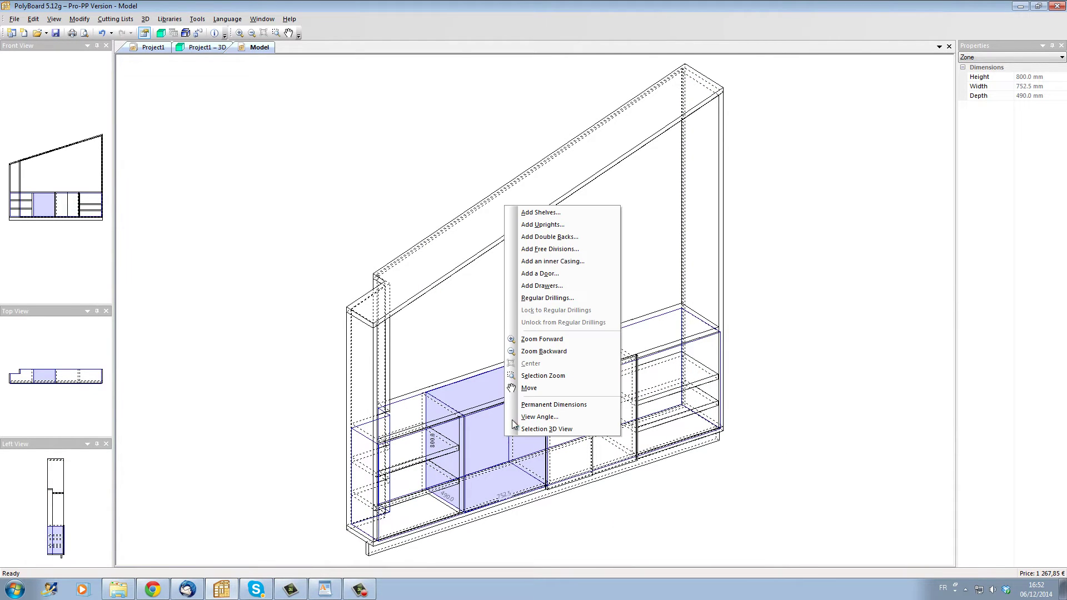
{"action": "left_click", "coordinate": [574, 286]}
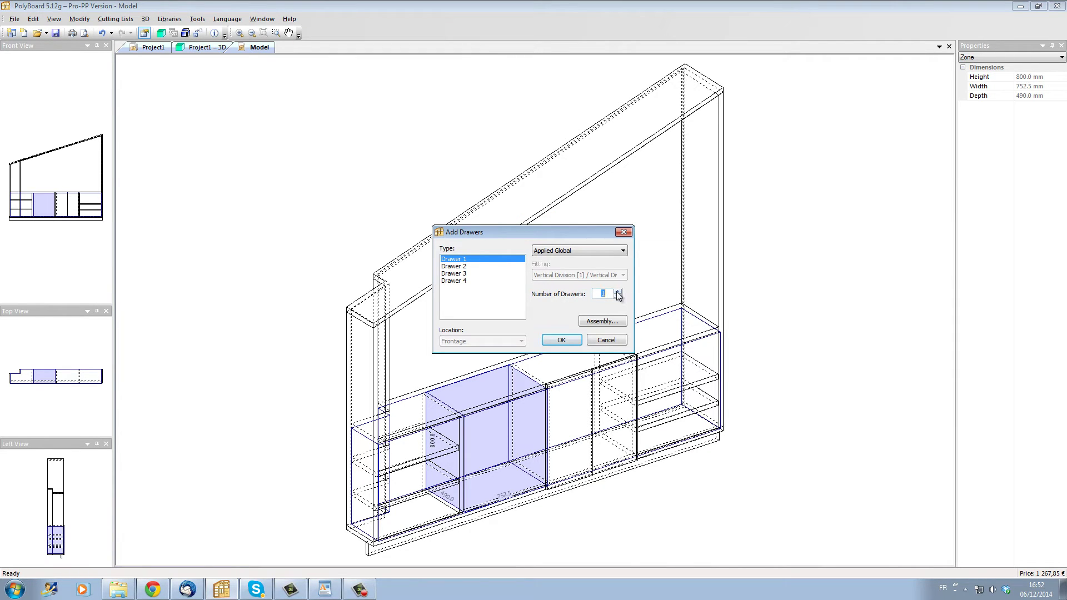
{"action": "left_click", "coordinate": [600, 321]}
{"action": "left_click", "coordinate": [555, 381]}
{"action": "left_click", "coordinate": [562, 340]}
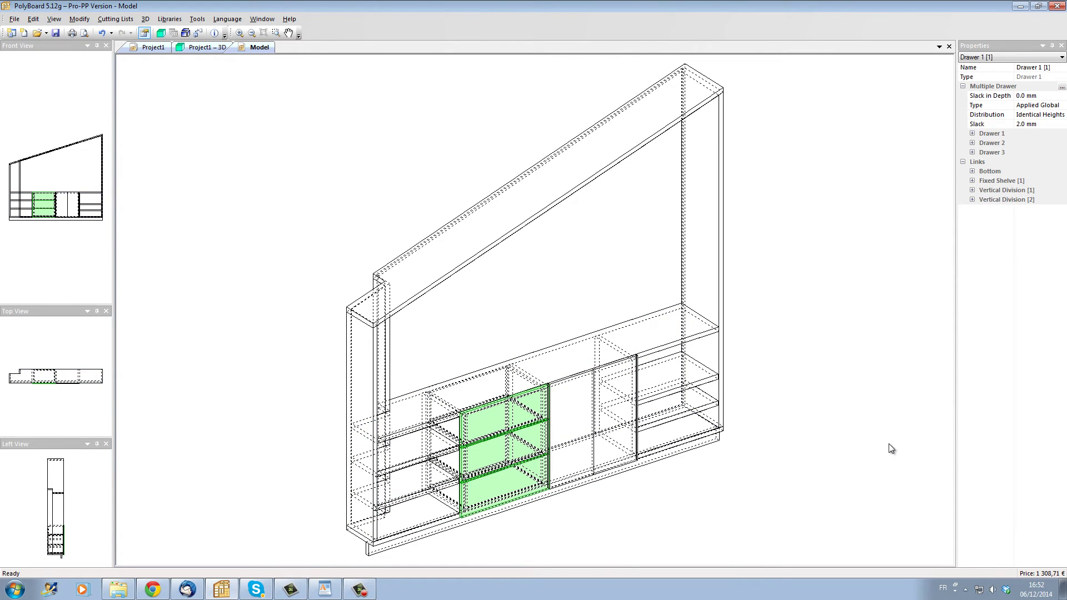
{"action": "left_click", "coordinate": [161, 33]}
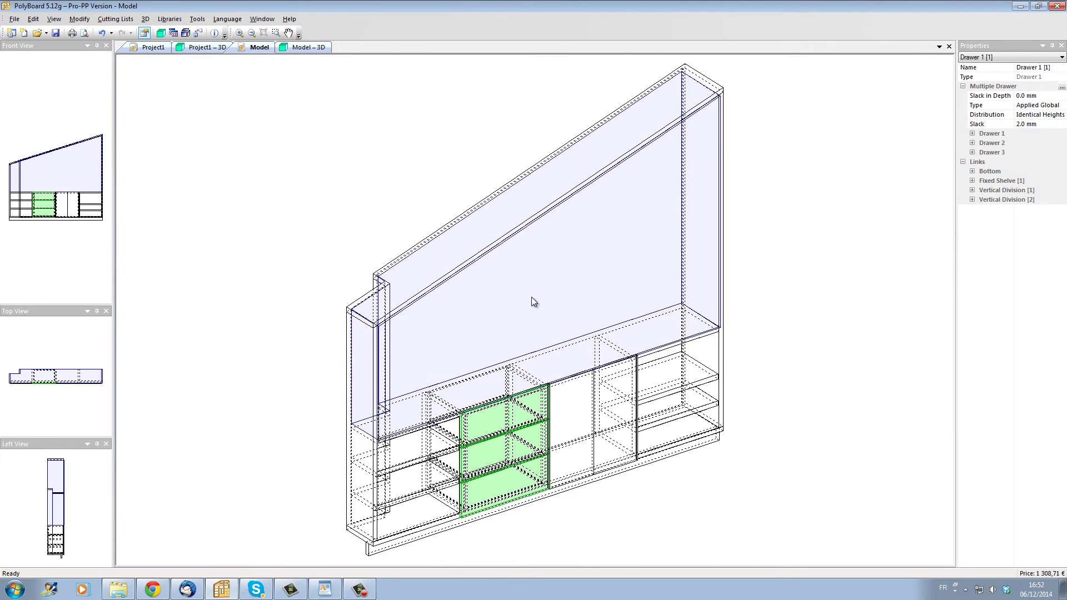
Step: Divide the upper zone into columns by adding uprights
{"action": "left_click", "coordinate": [534, 302]}
{"action": "right_click", "coordinate": [534, 302]}
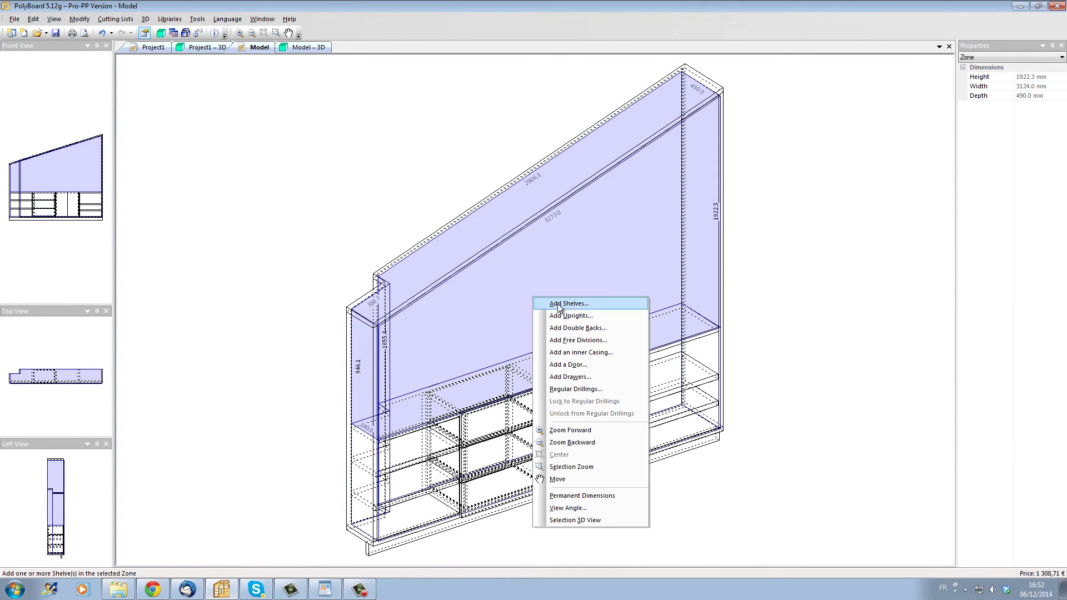
{"action": "left_click", "coordinate": [555, 317]}
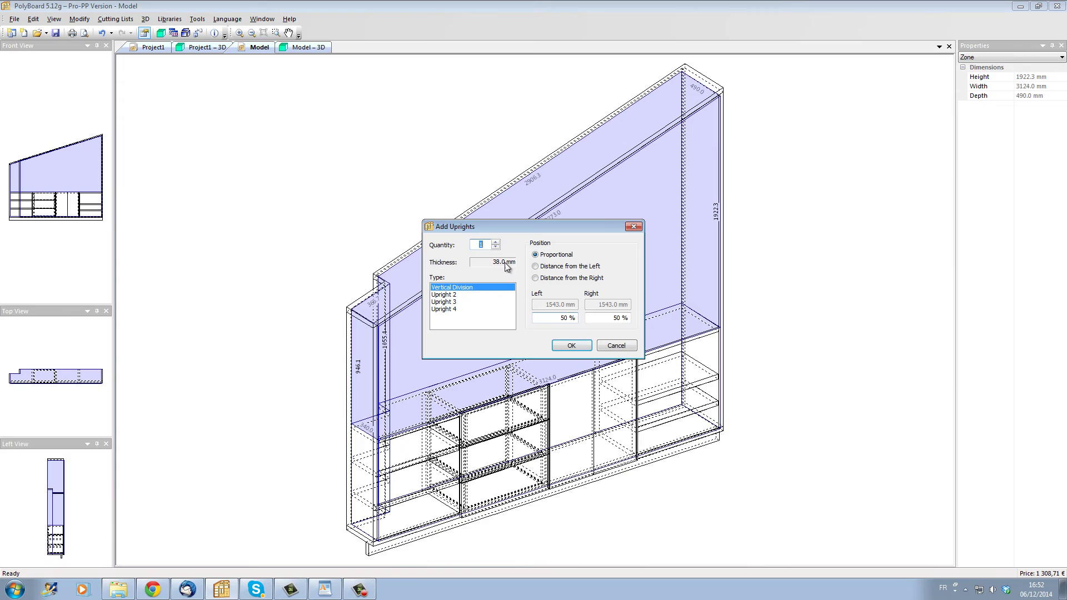
{"action": "left_click", "coordinate": [495, 243]}
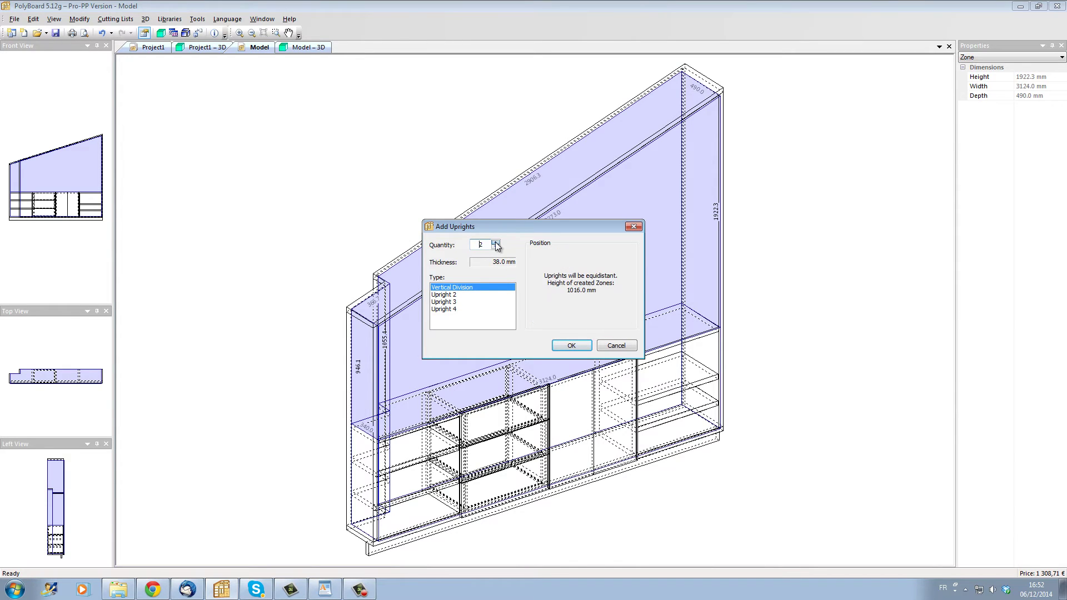
{"action": "left_click", "coordinate": [571, 345]}
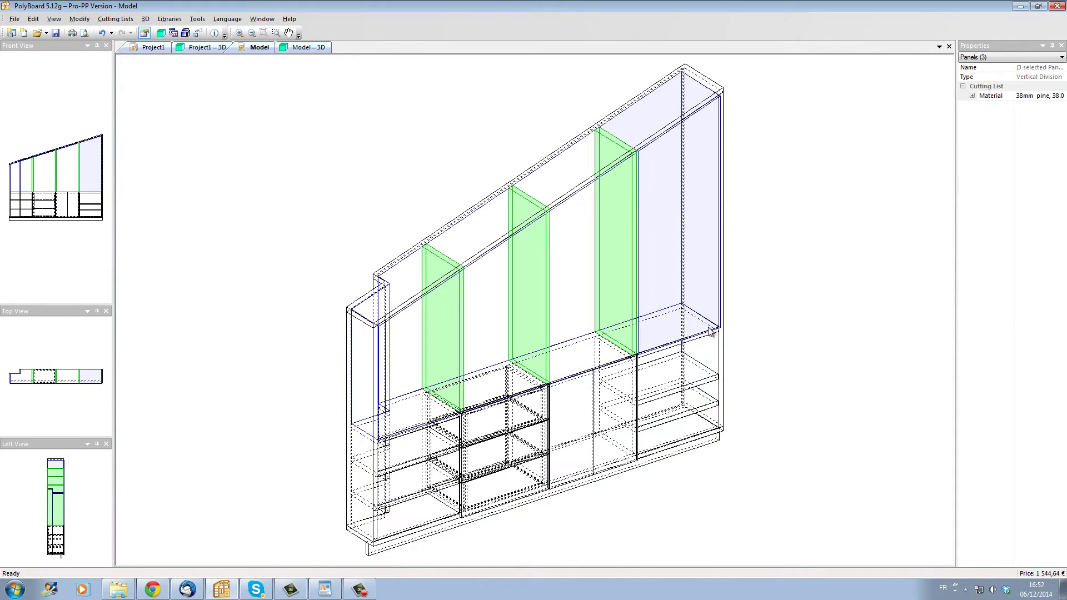
Step: Add mobile shelves to the upper-left compartment under the slope
{"action": "left_click", "coordinate": [426, 348]}
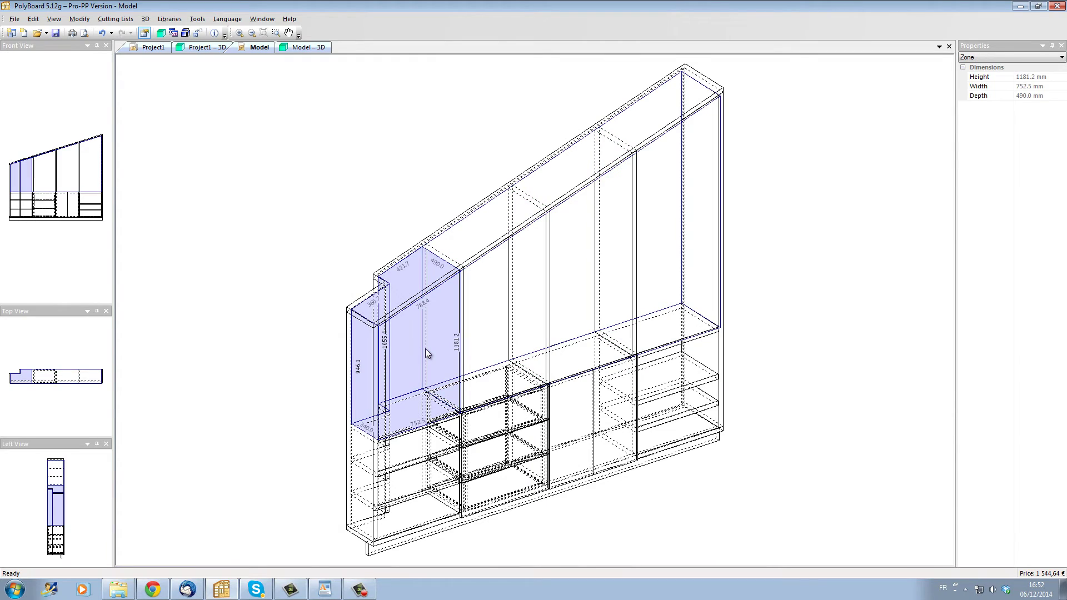
{"action": "right_click", "coordinate": [425, 348]}
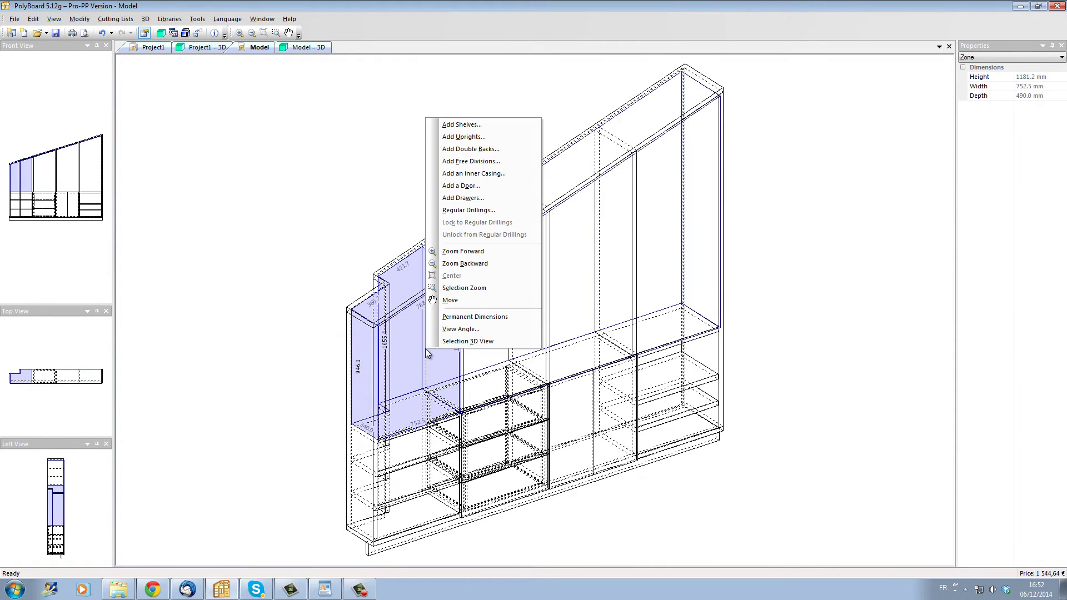
{"action": "left_click", "coordinate": [463, 126]}
{"action": "left_click", "coordinate": [464, 294]}
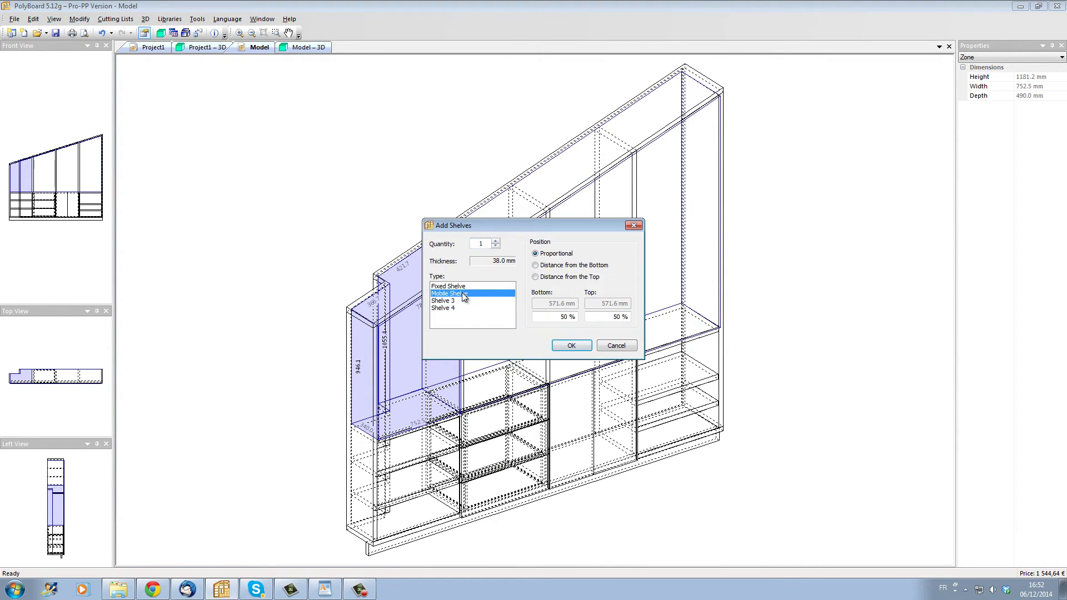
{"action": "left_click", "coordinate": [494, 241]}
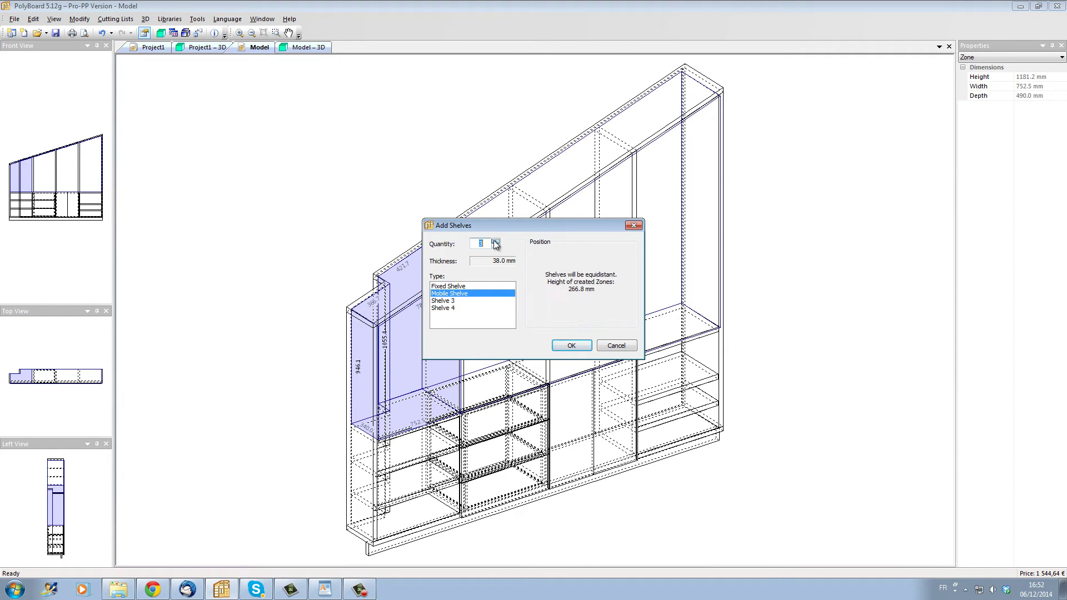
{"action": "left_click", "coordinate": [581, 345]}
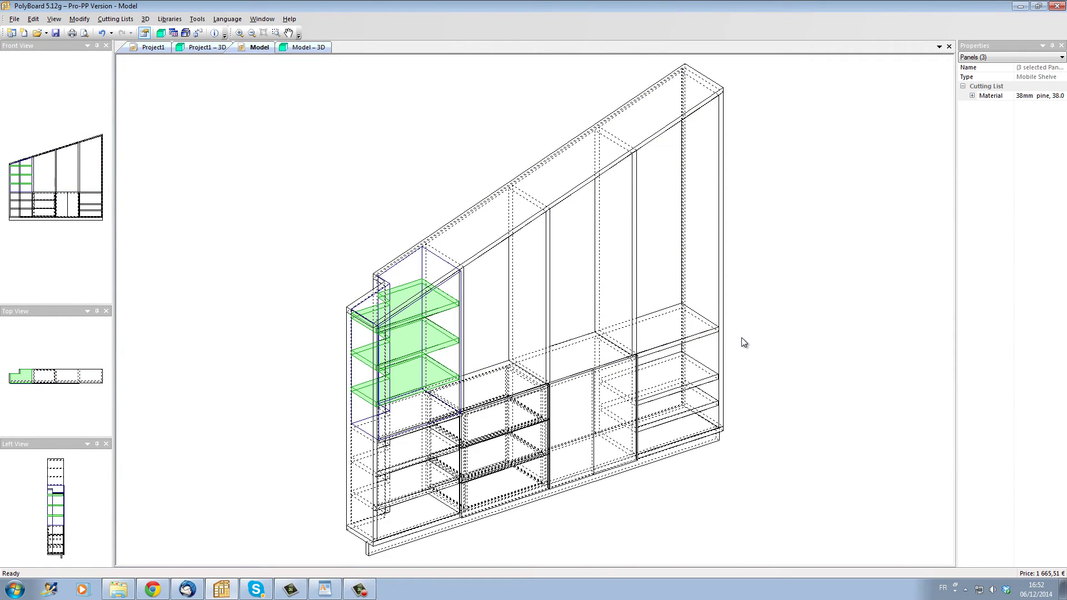
Step: Delete the top shelf and redistribute the freed space over the remaining shelves
{"action": "left_click", "coordinate": [444, 312]}
{"action": "key", "text": "Delete"}
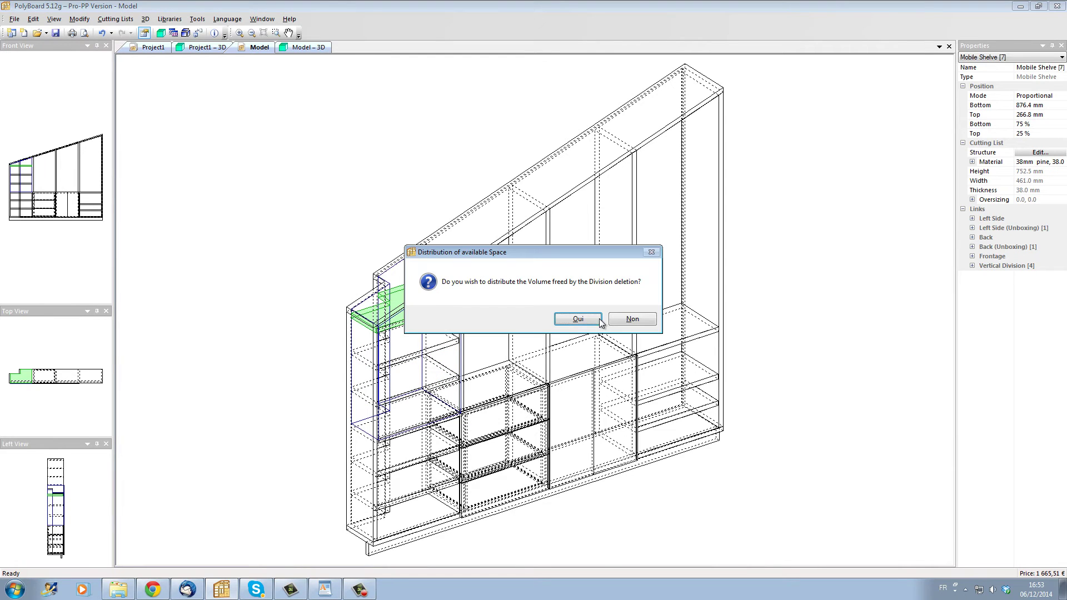
{"action": "left_click", "coordinate": [580, 325]}
{"action": "left_click", "coordinate": [590, 306]}
{"action": "right_click", "coordinate": [589, 306]}
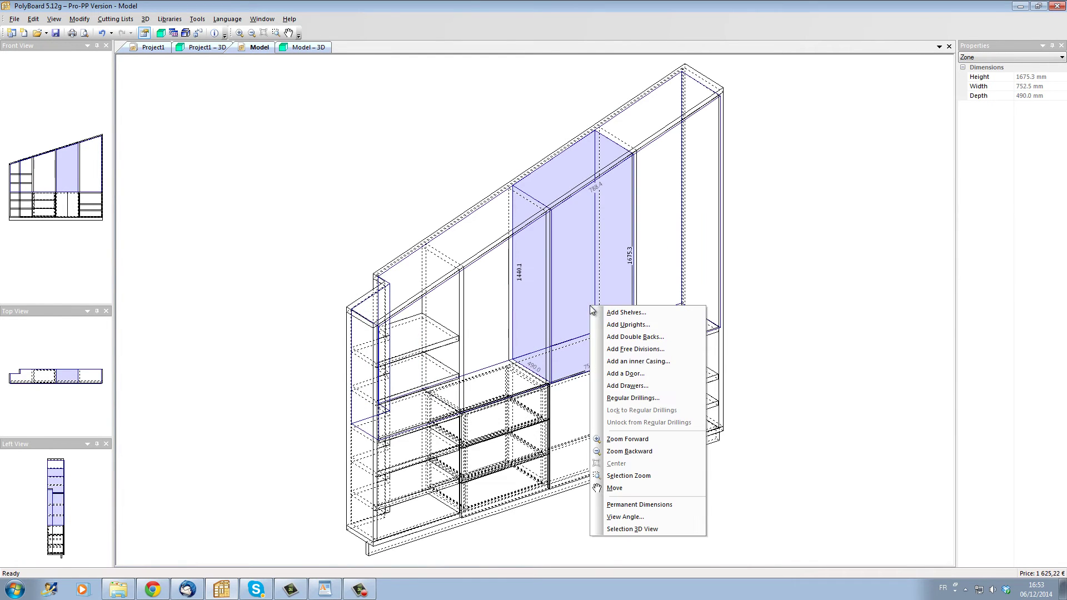
Step: Give the tall middle zone a double door with three mobile shelves behind it
{"action": "left_click", "coordinate": [622, 377]}
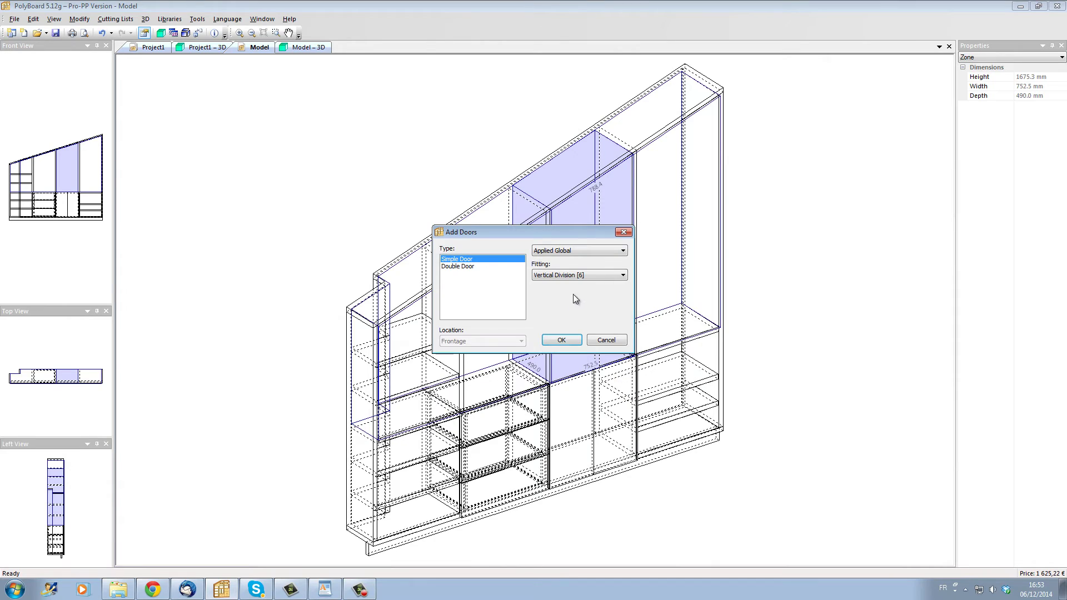
{"action": "left_click", "coordinate": [503, 266]}
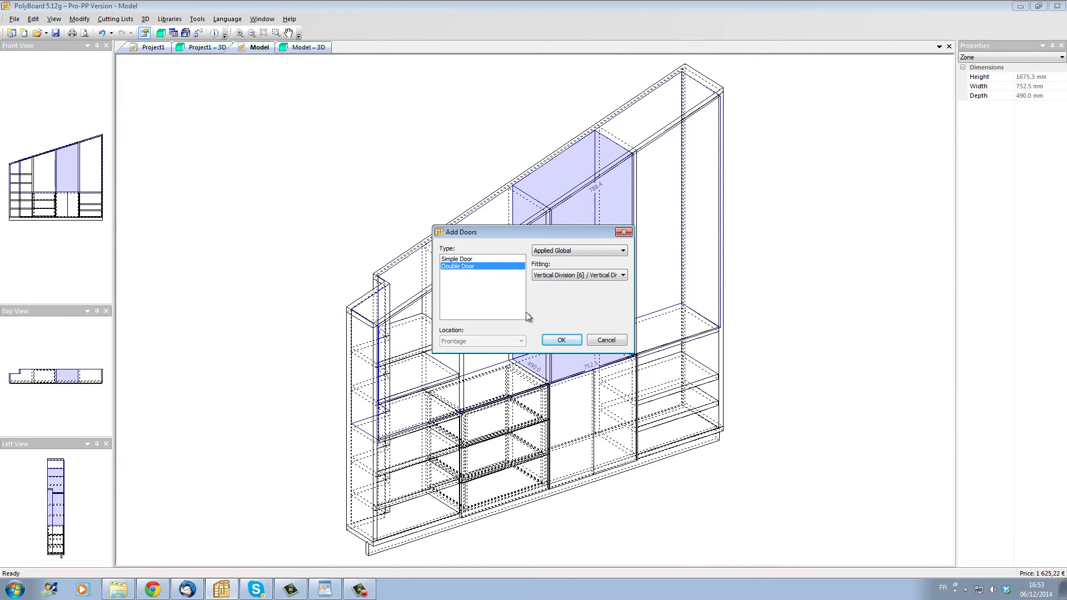
{"action": "left_click", "coordinate": [563, 340]}
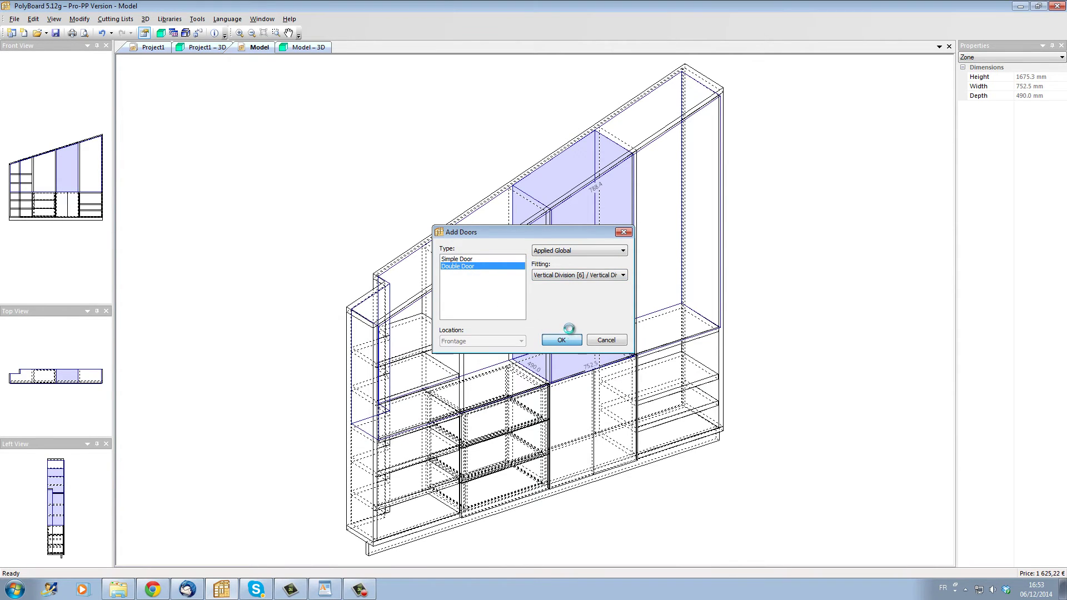
{"action": "left_click", "coordinate": [561, 171]}
{"action": "right_click", "coordinate": [561, 170]}
{"action": "left_click", "coordinate": [572, 176]}
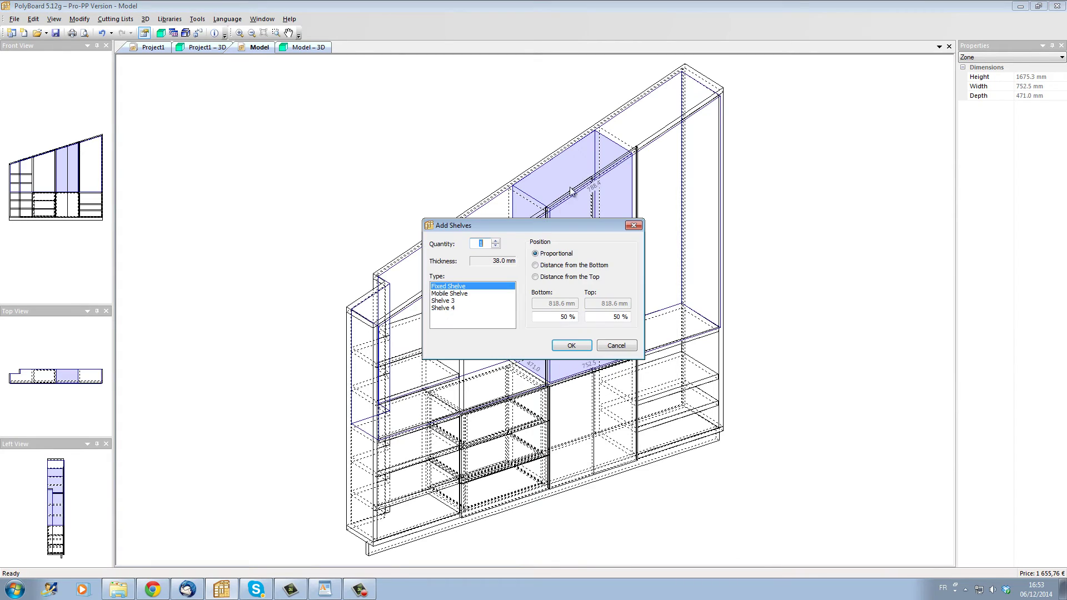
{"action": "left_click", "coordinate": [447, 295]}
{"action": "left_click", "coordinate": [495, 242]}
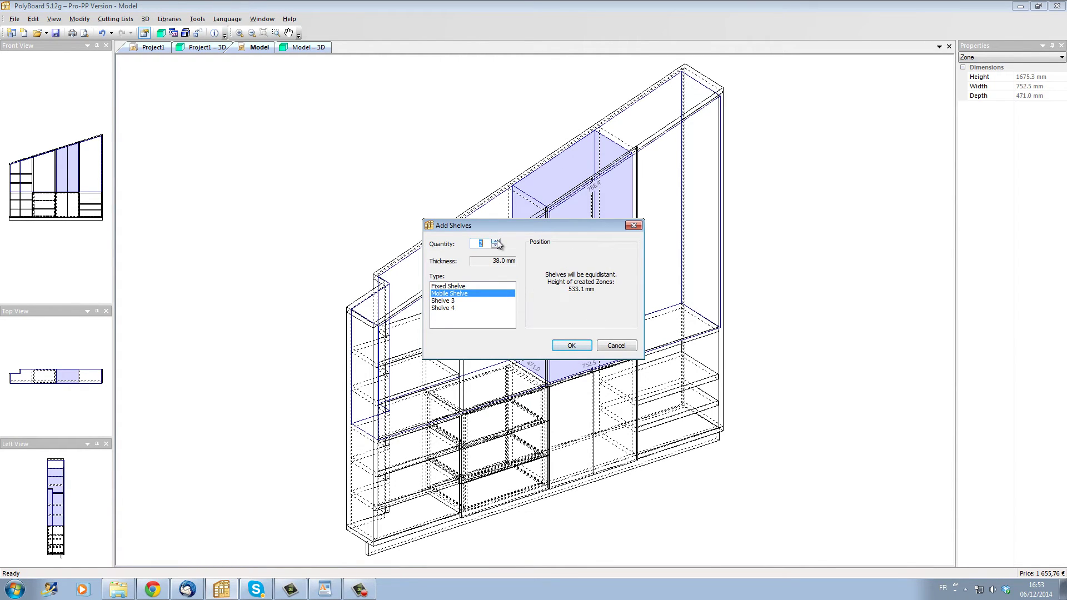
{"action": "left_click", "coordinate": [568, 345]}
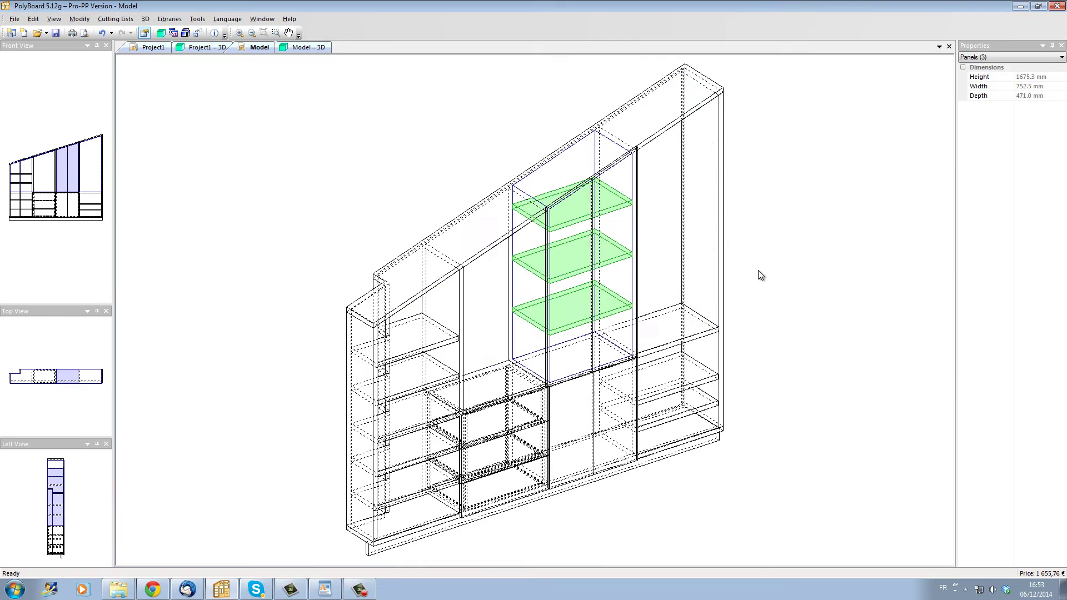
Step: Add two mobile shelves to the middle-left zone under the slope
{"action": "left_click", "coordinate": [494, 318]}
{"action": "right_click", "coordinate": [493, 315]}
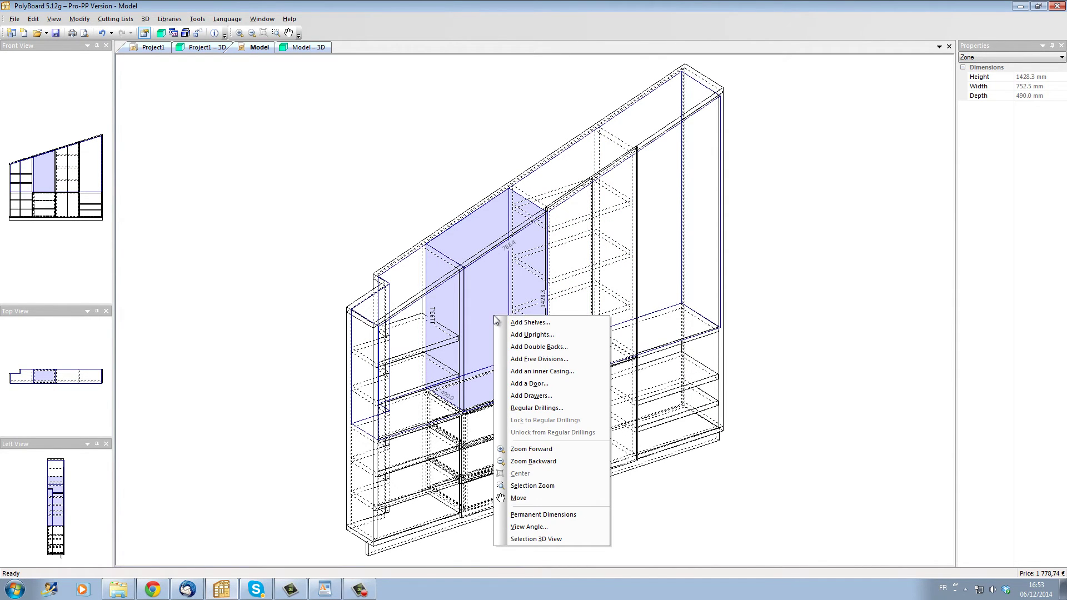
{"action": "left_click", "coordinate": [528, 322]}
{"action": "left_click", "coordinate": [452, 294]}
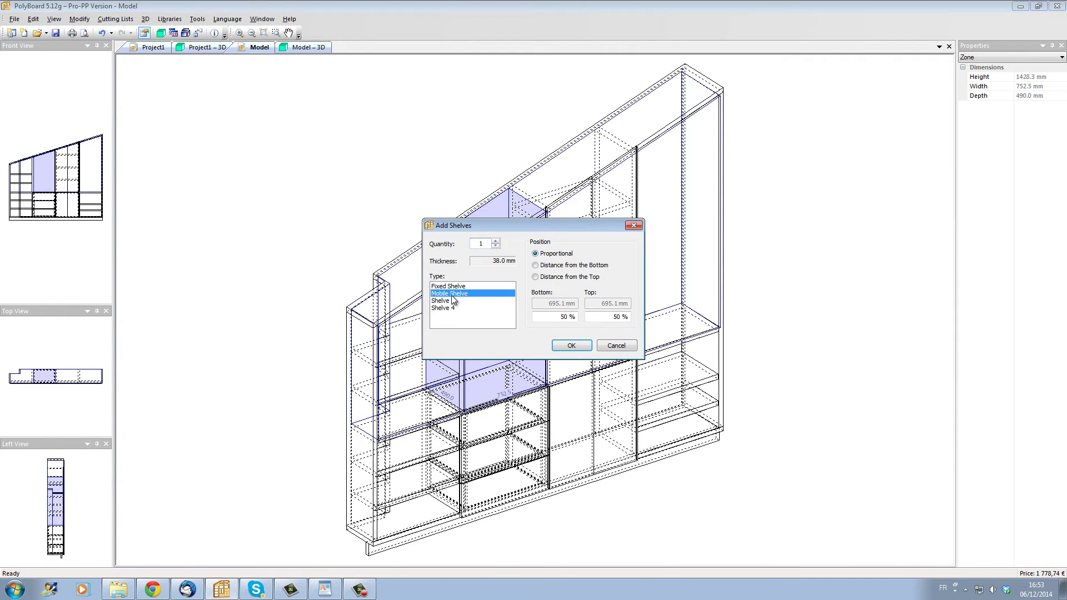
{"action": "left_click", "coordinate": [495, 242]}
{"action": "left_click", "coordinate": [571, 345]}
Step: Add three mobile shelves to the tall right zone
{"action": "right_click", "coordinate": [668, 251]}
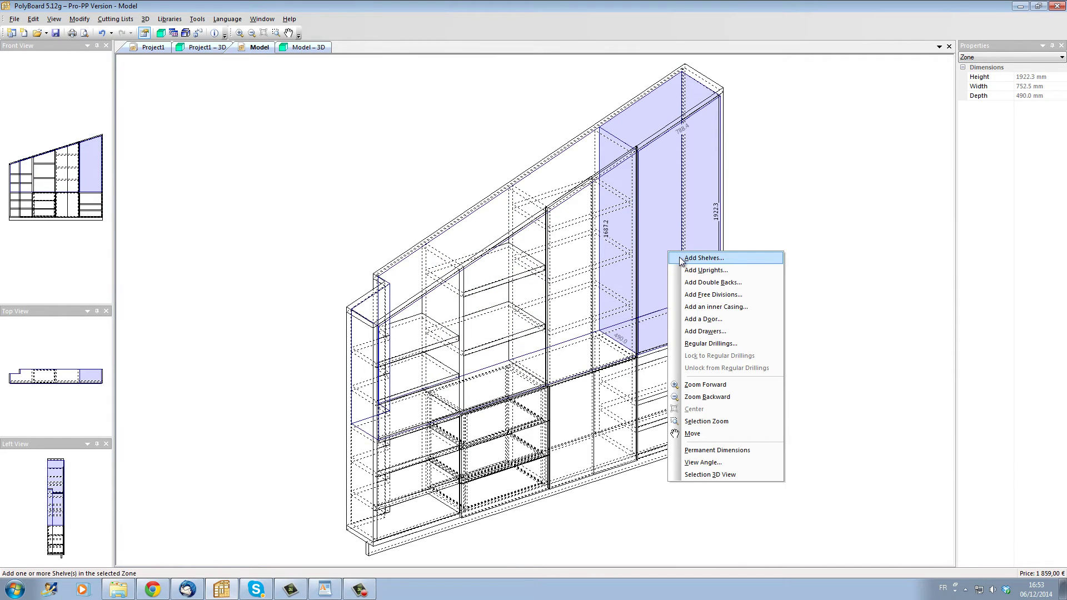
{"action": "left_click", "coordinate": [682, 259]}
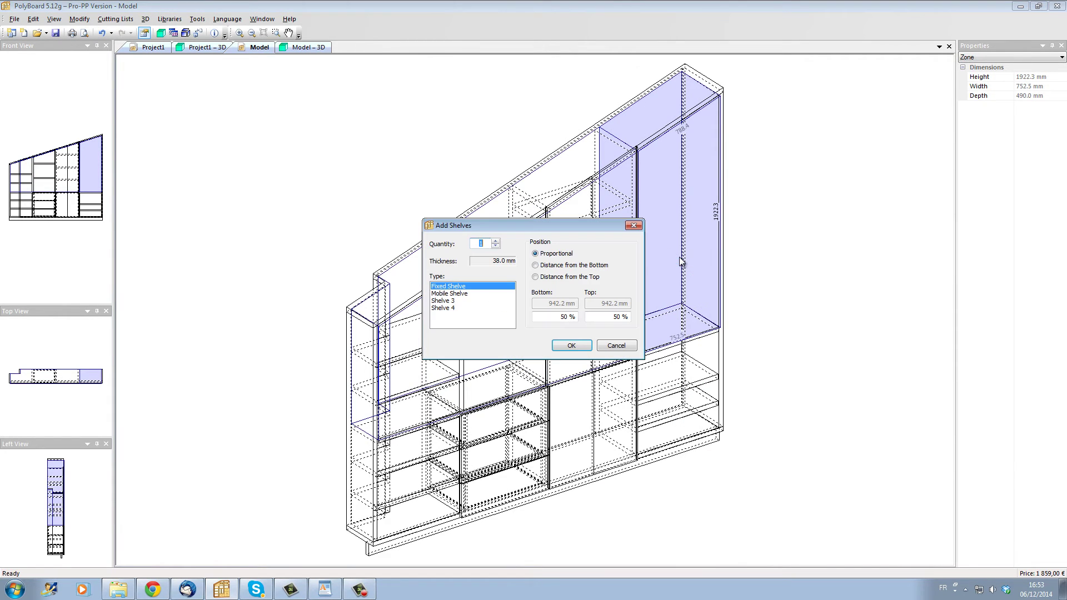
{"action": "left_click", "coordinate": [495, 242]}
{"action": "left_click", "coordinate": [452, 294]}
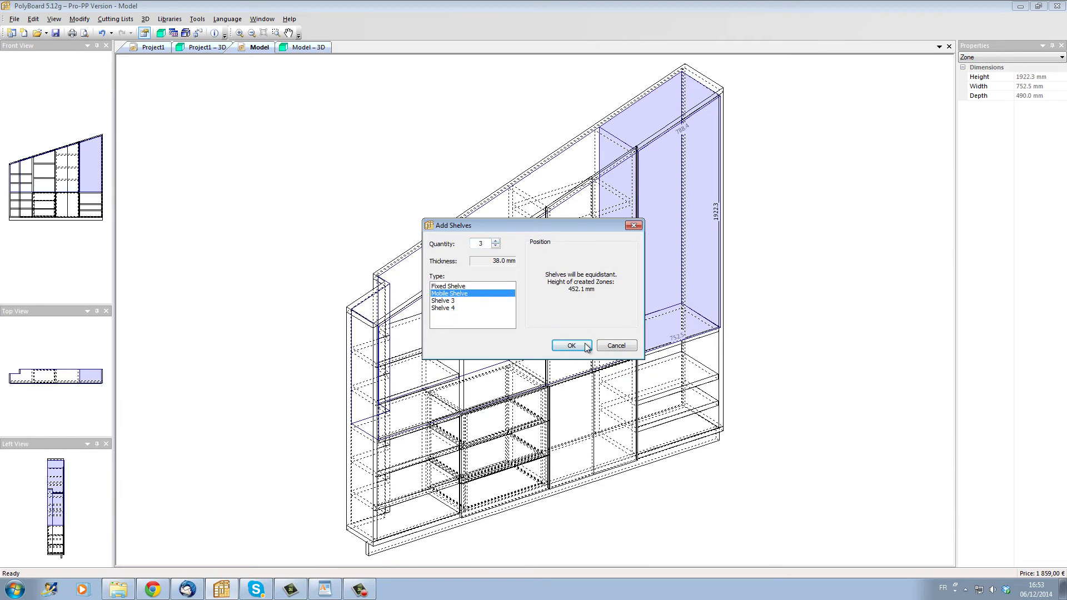
{"action": "left_click", "coordinate": [571, 345]}
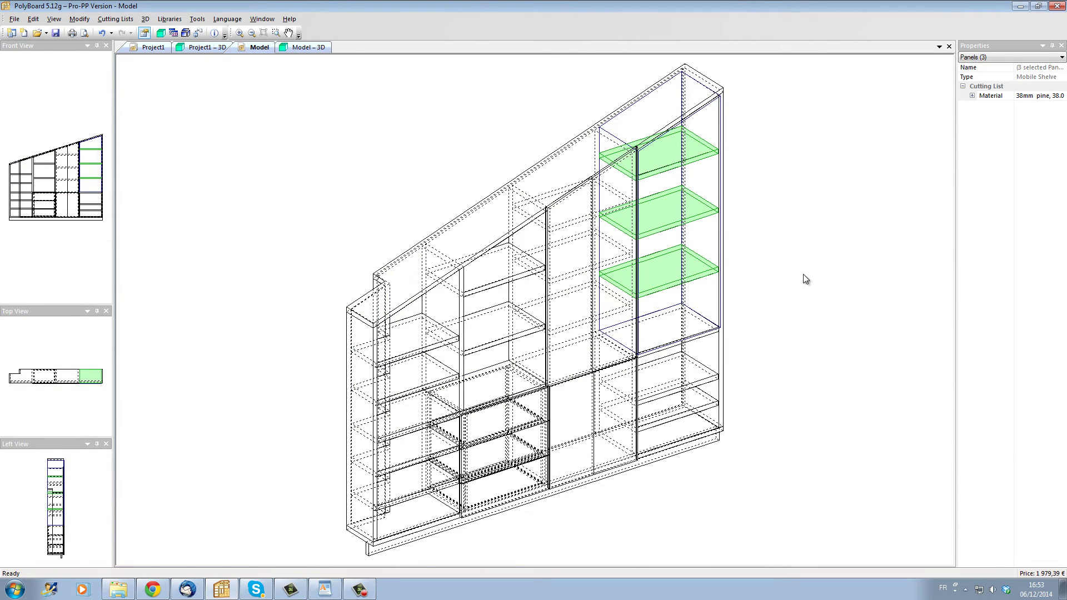
Step: Show the wardrobe rendered in the room's 3D view from a low frontal angle
{"action": "left_click", "coordinate": [315, 48]}
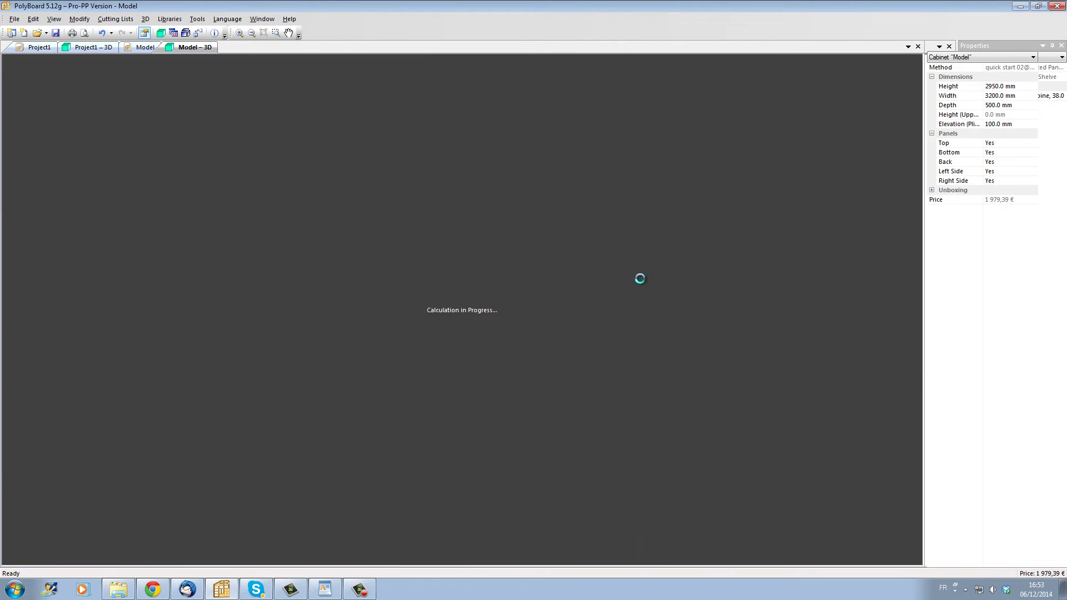
{"action": "left_click_drag", "start_coordinate": [502, 346], "coordinate": [455, 354]}
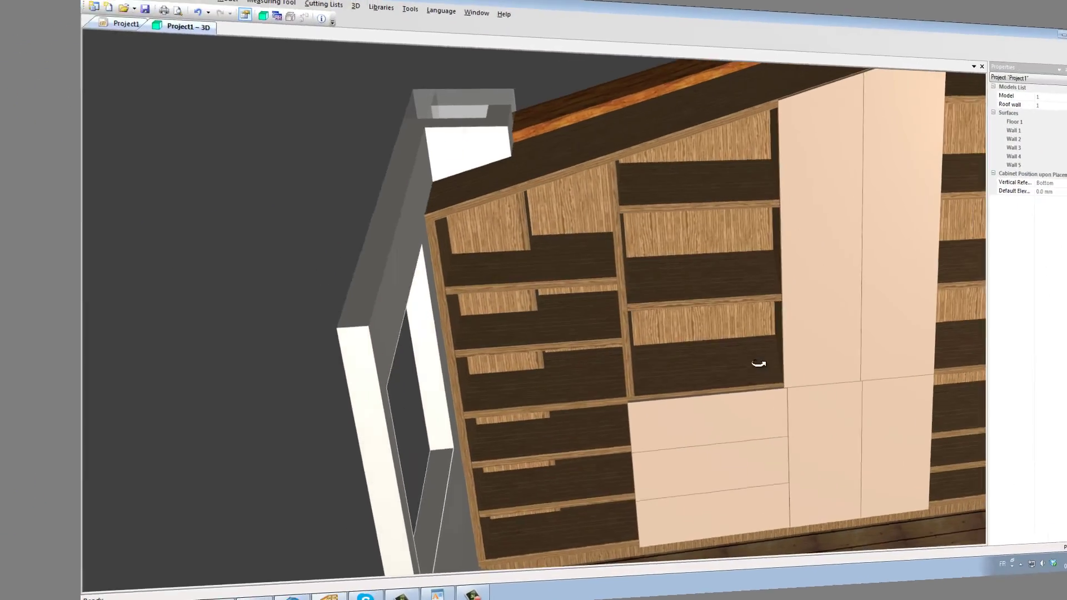
{"action": "scroll", "coordinate": [758, 364], "scroll_direction": "down", "scroll_amount": 5}
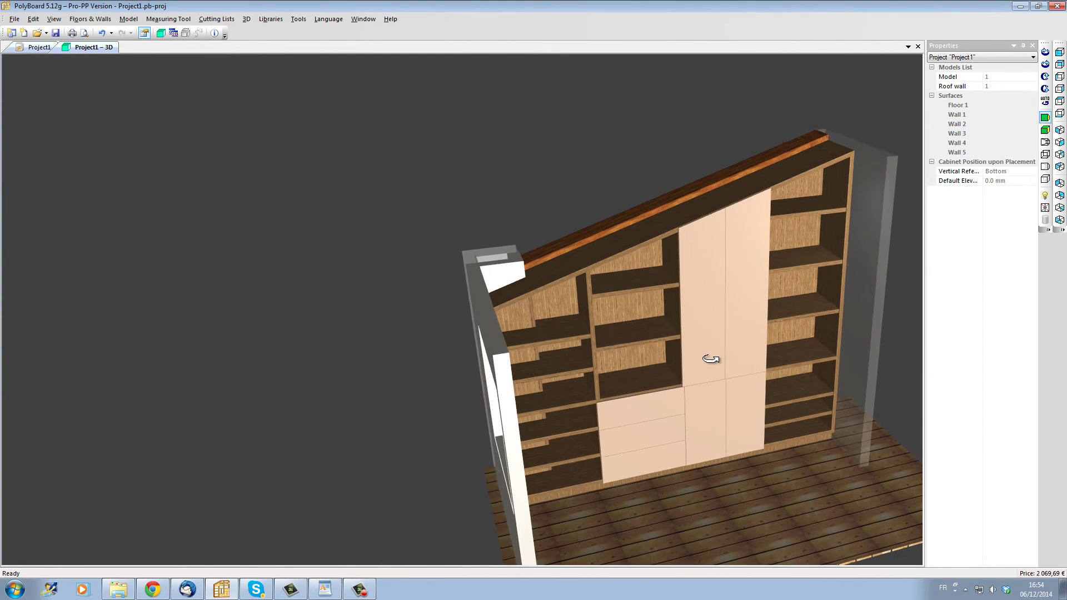
{"action": "left_click_drag", "start_coordinate": [711, 359], "coordinate": [719, 329]}
Step: Preview the doors and drawers open from inside, then close them and face the front
{"action": "left_click", "coordinate": [1045, 208]}
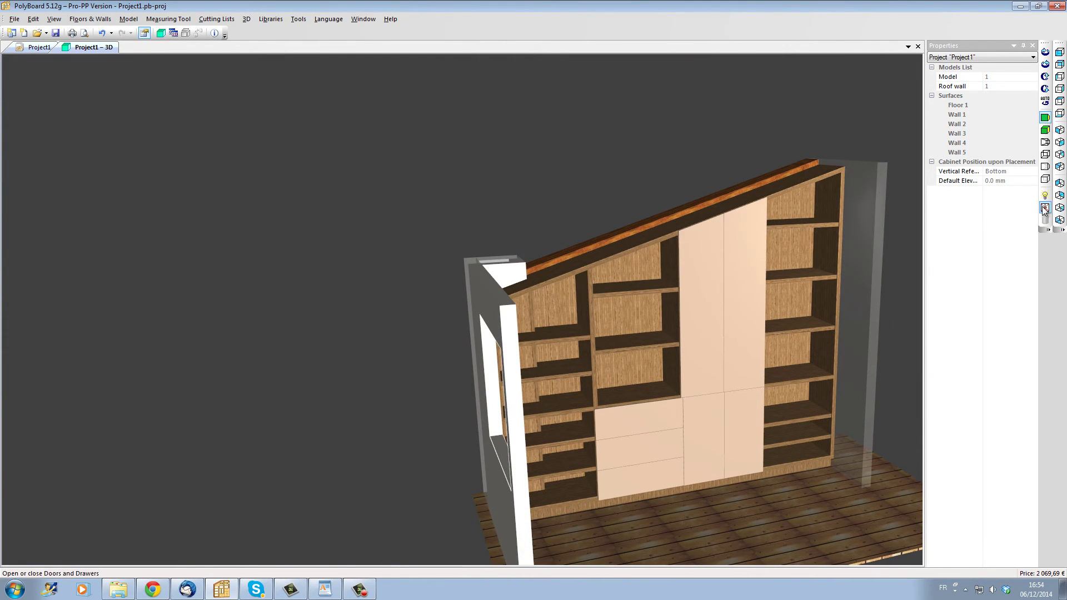
{"action": "left_click_drag", "start_coordinate": [791, 368], "coordinate": [683, 384]}
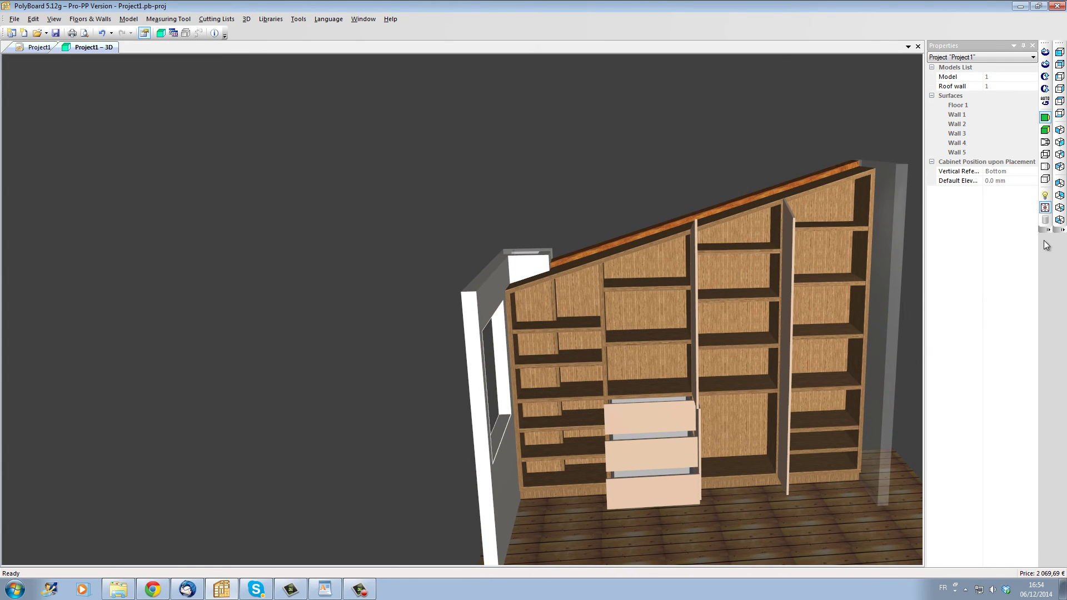
{"action": "left_click", "coordinate": [1045, 207]}
{"action": "left_click_drag", "start_coordinate": [793, 402], "coordinate": [543, 341]}
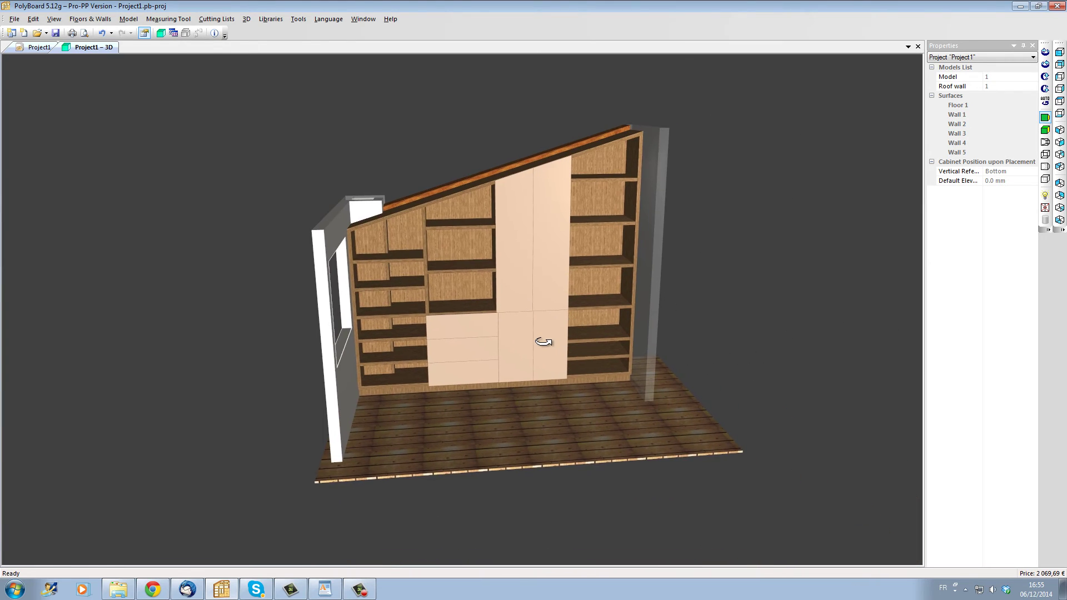
{"action": "scroll", "coordinate": [543, 341], "scroll_direction": "up", "scroll_amount": 2}
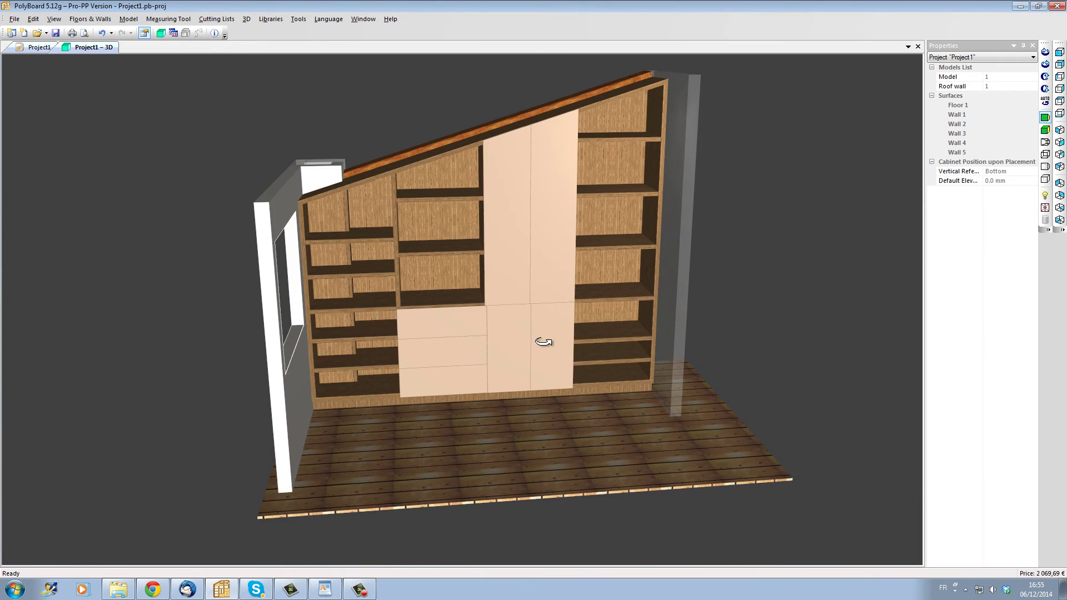
Step: Return to the wardrobe model and view it as a wireframe from a frontal angle
{"action": "left_click", "coordinate": [44, 52]}
{"action": "left_click", "coordinate": [459, 215]}
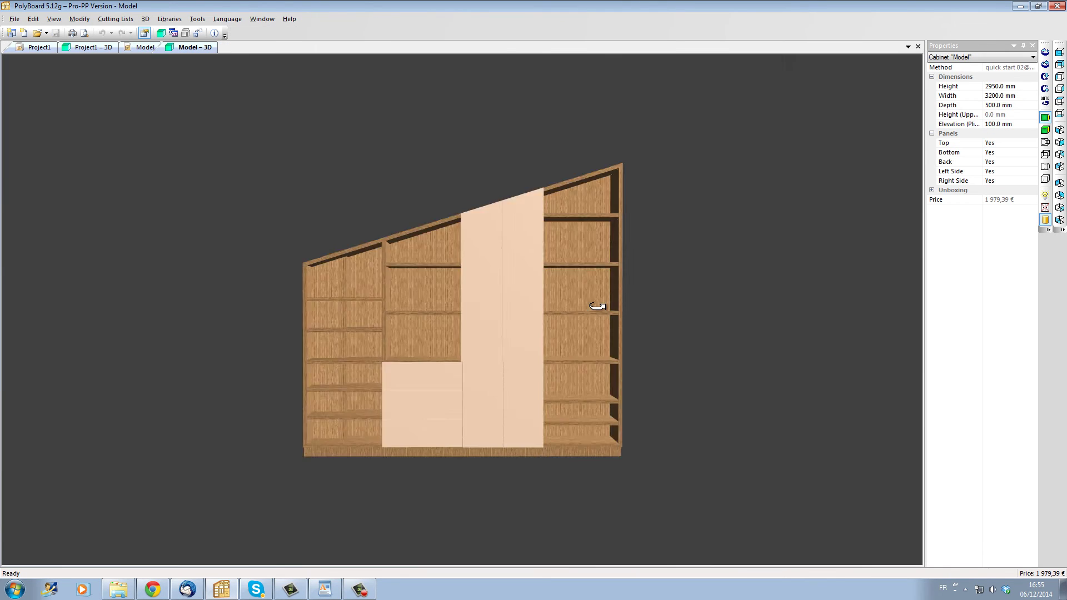
{"action": "left_click_drag", "start_coordinate": [595, 302], "coordinate": [703, 333]}
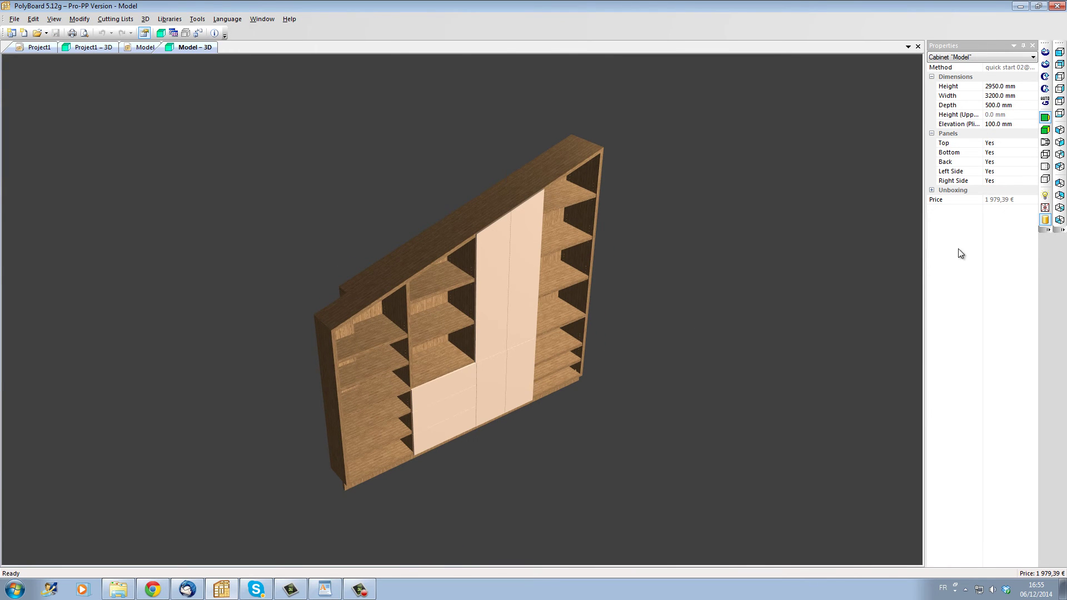
{"action": "left_click", "coordinate": [1046, 174]}
{"action": "scroll", "coordinate": [468, 298], "scroll_direction": "up", "scroll_amount": 5}
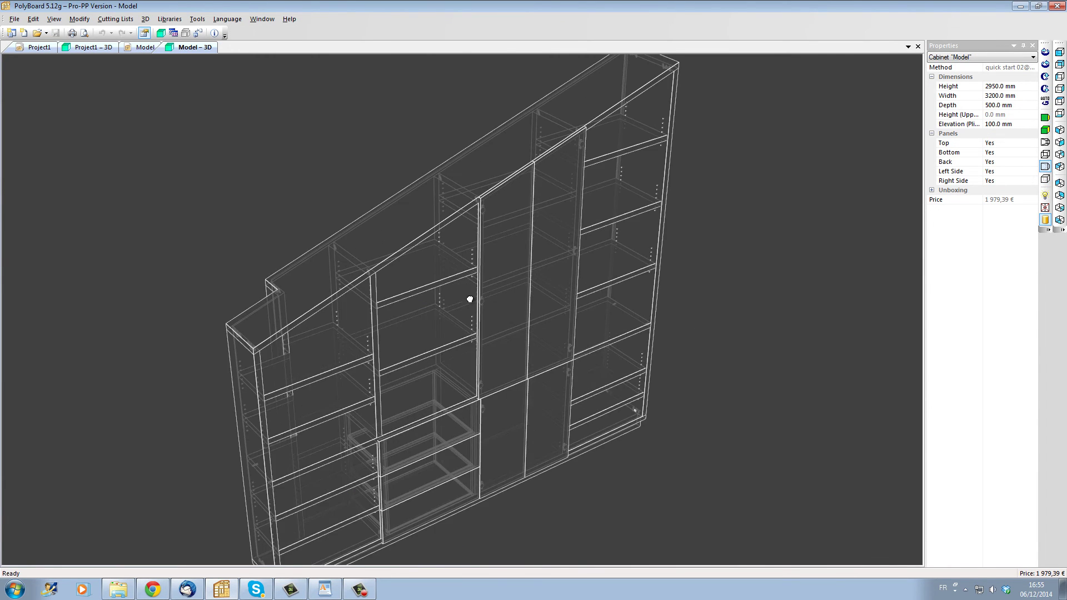
{"action": "scroll", "coordinate": [453, 291], "scroll_direction": "up", "scroll_amount": 2}
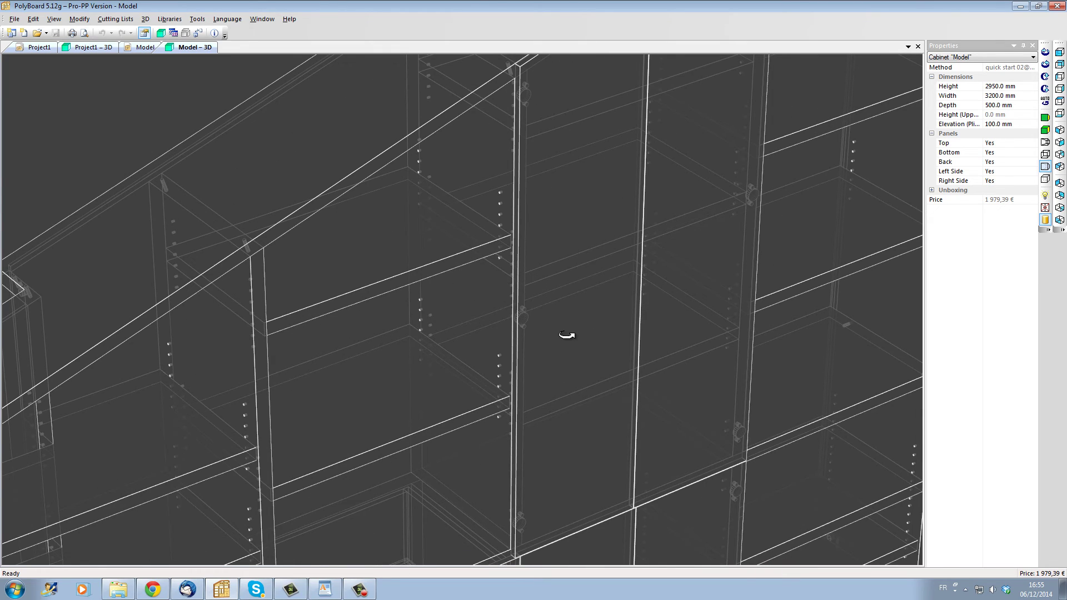
{"action": "scroll", "coordinate": [494, 226], "scroll_direction": "down", "scroll_amount": 5}
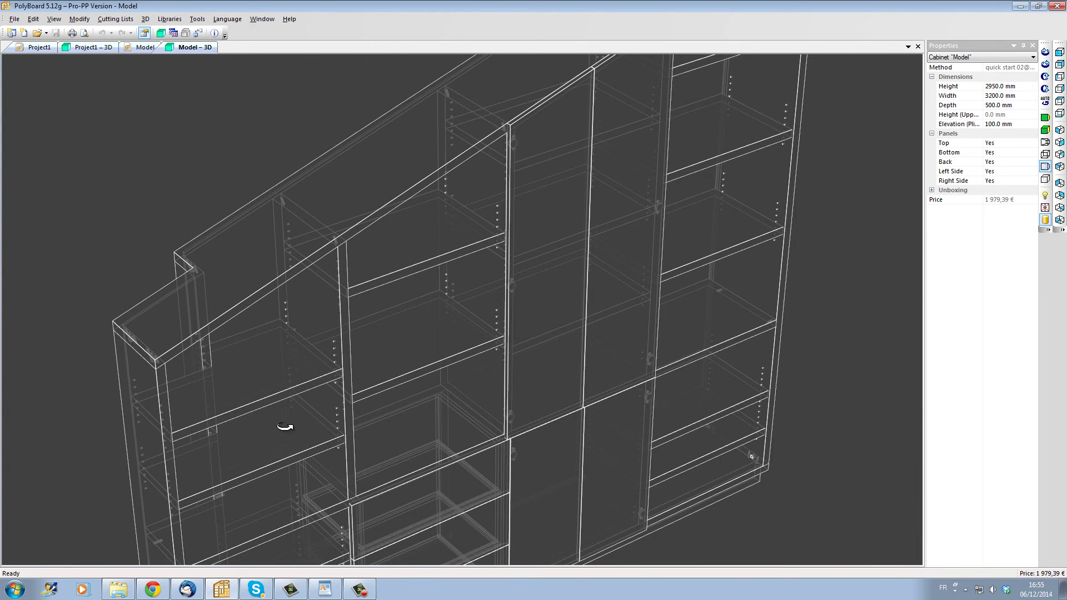
{"action": "scroll", "coordinate": [277, 431], "scroll_direction": "up", "scroll_amount": 1}
{"action": "left_click_drag", "start_coordinate": [177, 389], "coordinate": [567, 375]}
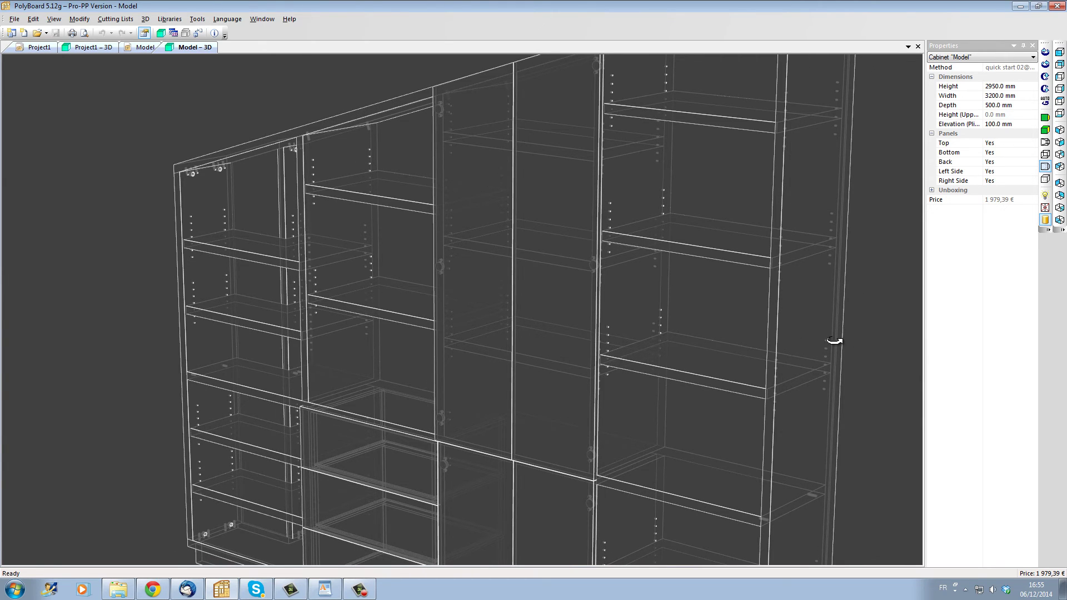
Step: Open the doors and drawers in wireframe and orbit around to inspect the interior and drawers
{"action": "left_click", "coordinate": [1045, 208]}
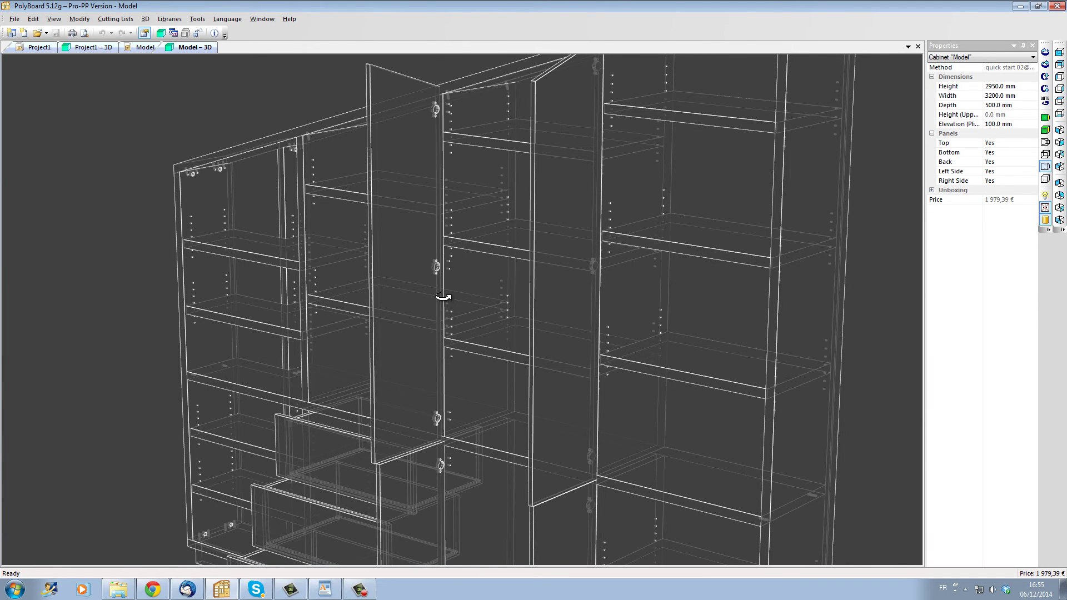
{"action": "scroll", "coordinate": [443, 297], "scroll_direction": "up", "scroll_amount": 3}
{"action": "scroll", "coordinate": [438, 299], "scroll_direction": "down", "scroll_amount": 3}
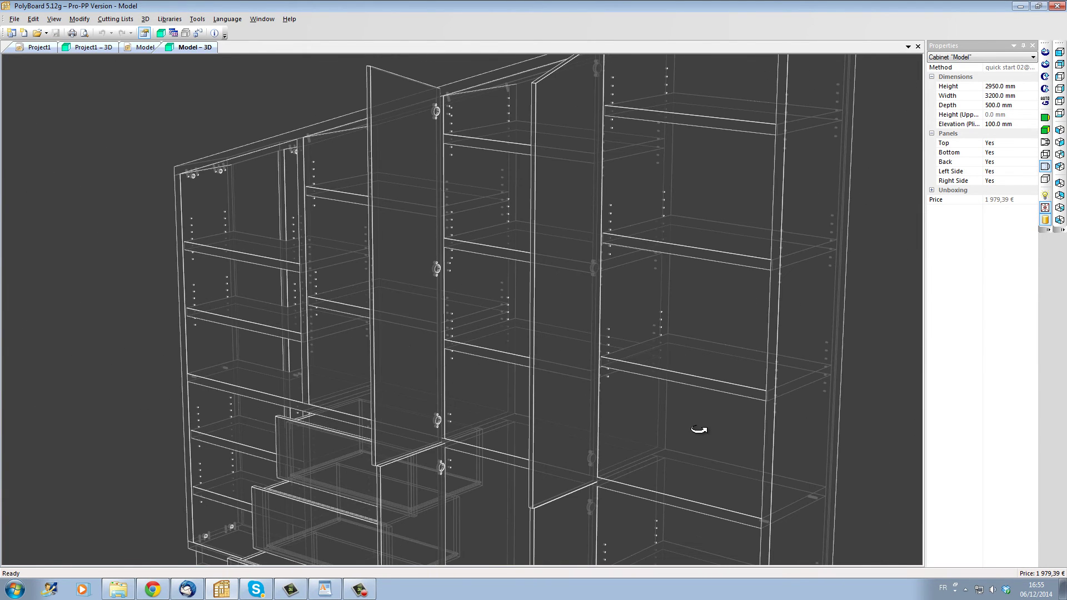
{"action": "left_click_drag", "start_coordinate": [695, 432], "coordinate": [638, 311]}
{"action": "scroll", "coordinate": [611, 443], "scroll_direction": "up", "scroll_amount": 4}
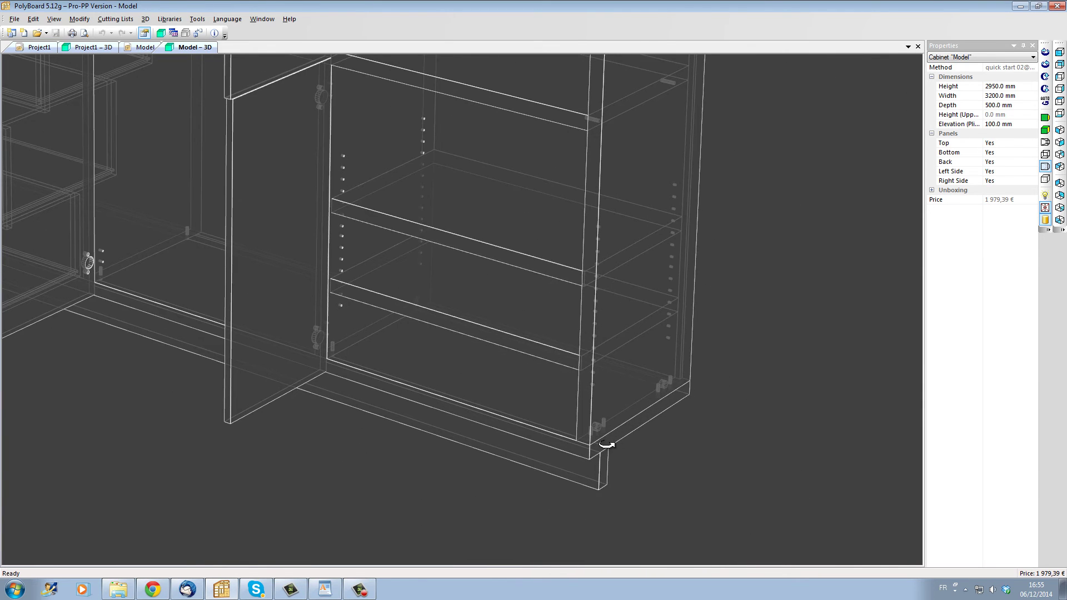
{"action": "scroll", "coordinate": [549, 425], "scroll_direction": "down", "scroll_amount": 2}
{"action": "scroll", "coordinate": [326, 419], "scroll_direction": "up", "scroll_amount": 5}
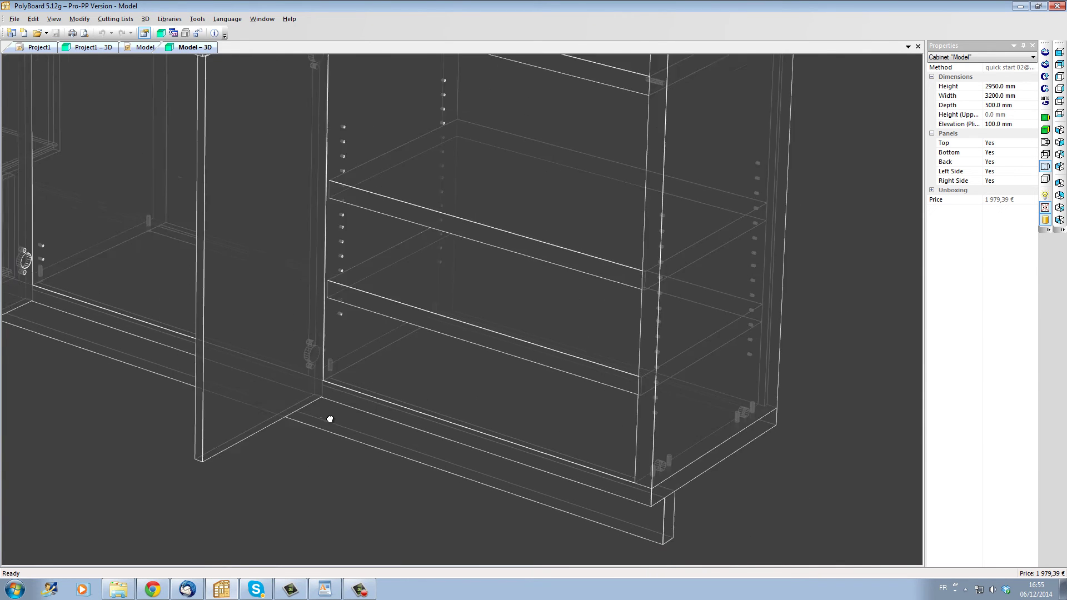
{"action": "scroll", "coordinate": [382, 389], "scroll_direction": "down", "scroll_amount": 4}
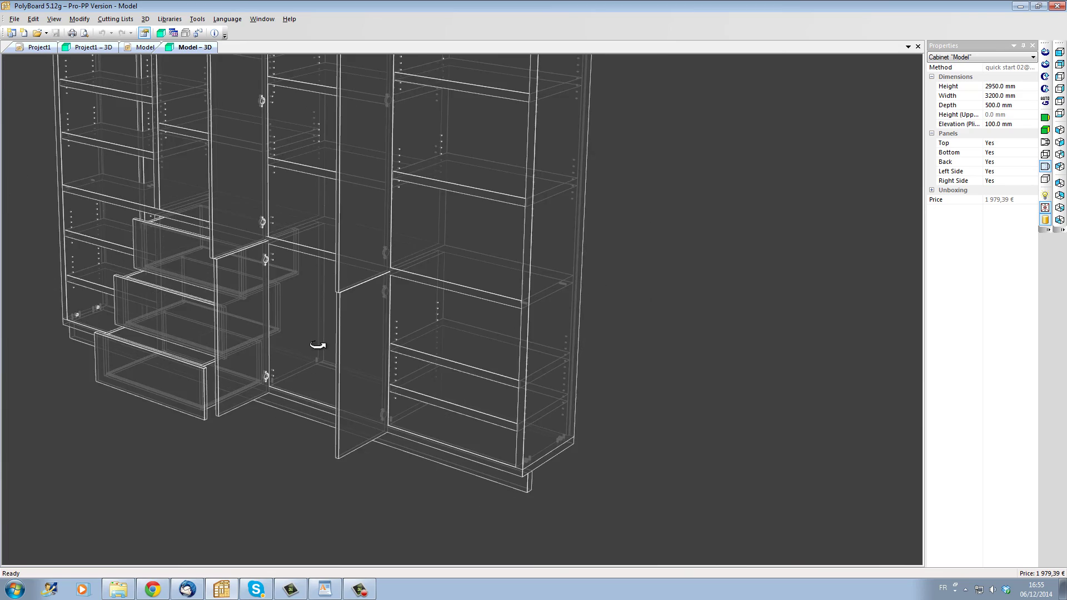
{"action": "left_click_drag", "start_coordinate": [311, 347], "coordinate": [521, 323]}
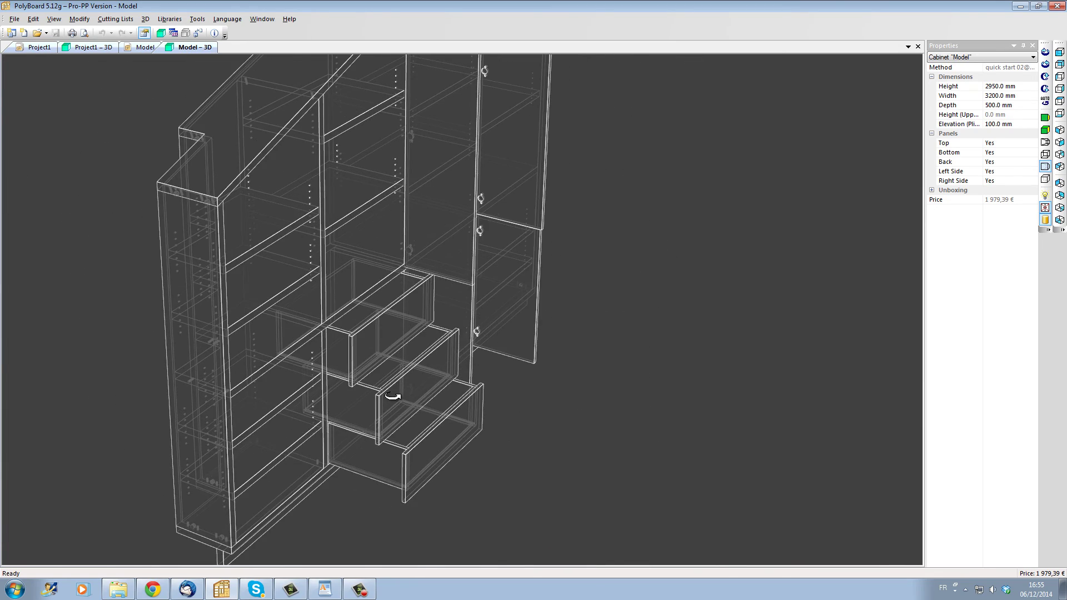
{"action": "scroll", "coordinate": [393, 396], "scroll_direction": "up", "scroll_amount": 3}
{"action": "scroll", "coordinate": [389, 394], "scroll_direction": "down", "scroll_amount": 5}
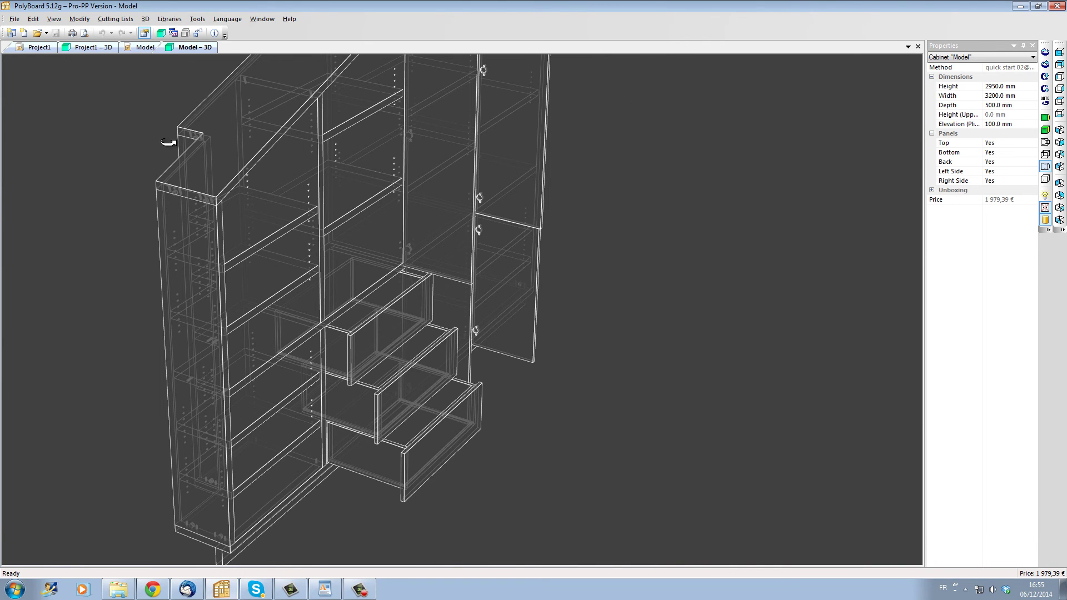
Step: Print-preview the cabinet's cutting lists and part drawings, paging through to pages 15-16
{"action": "left_click", "coordinate": [15, 19]}
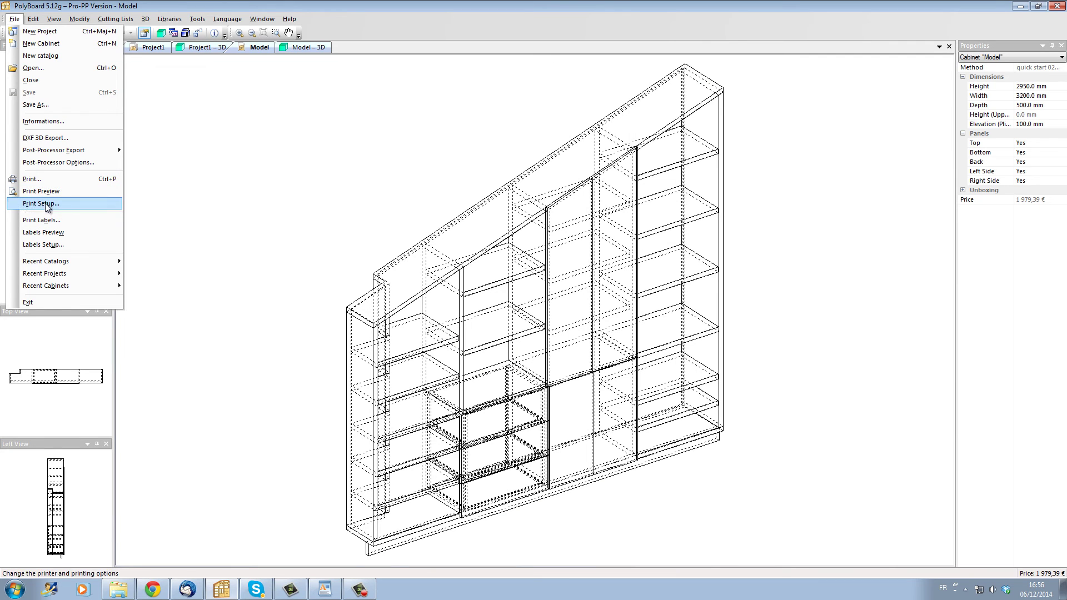
{"action": "left_click", "coordinate": [45, 191]}
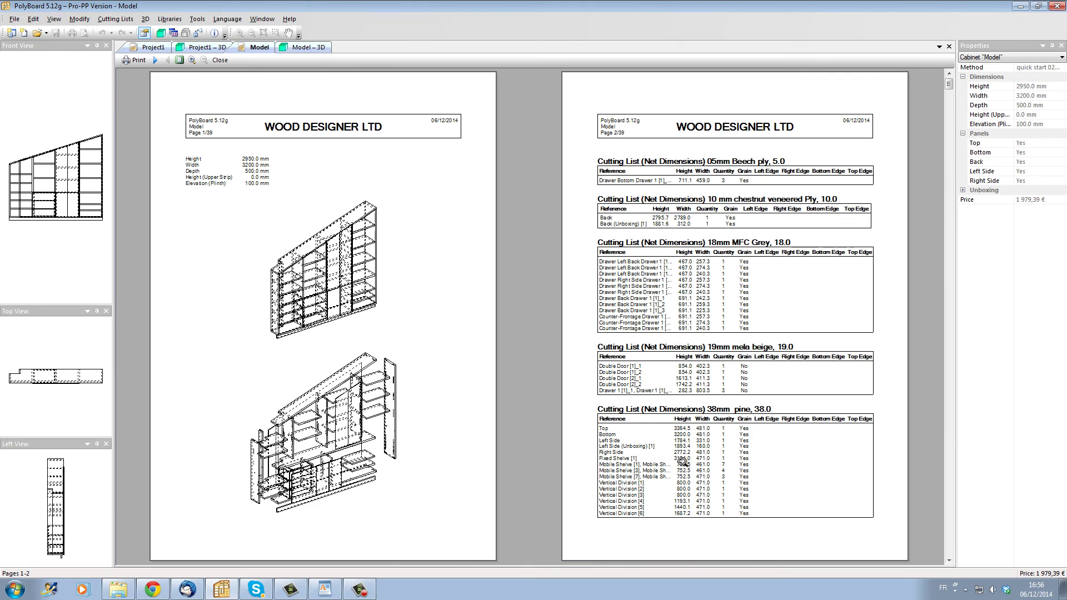
{"action": "left_click", "coordinate": [156, 61]}
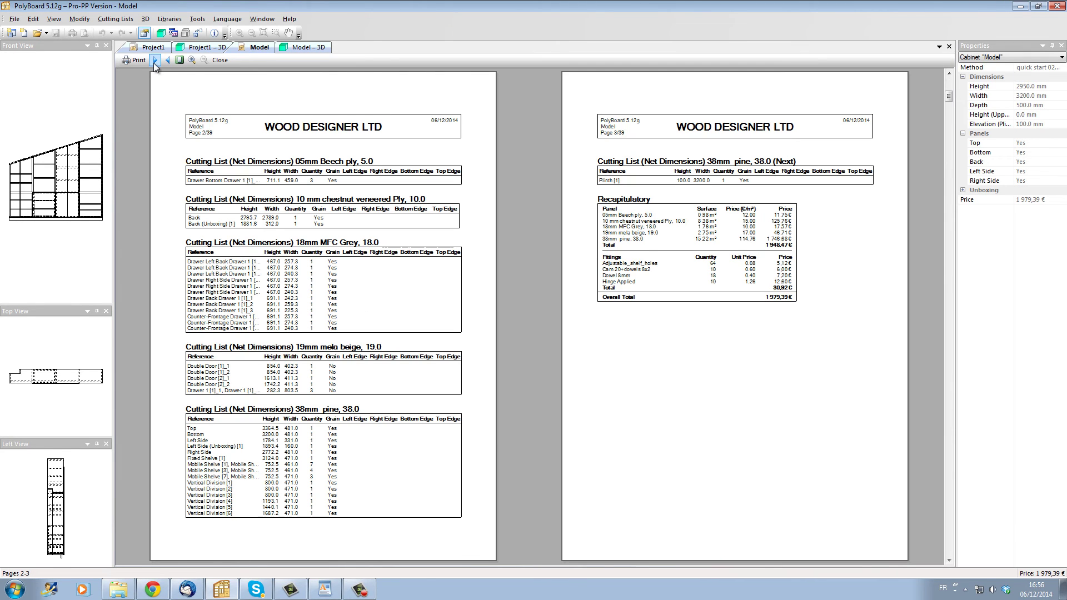
{"action": "left_click", "coordinate": [156, 60]}
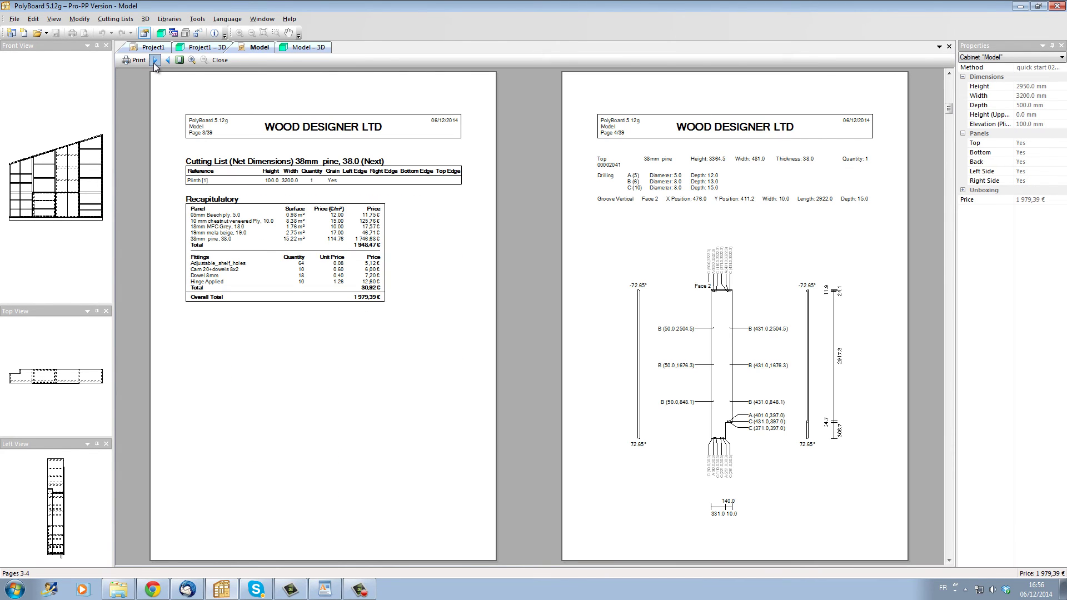
{"action": "left_click", "coordinate": [156, 61]}
{"action": "left_click", "coordinate": [155, 60]}
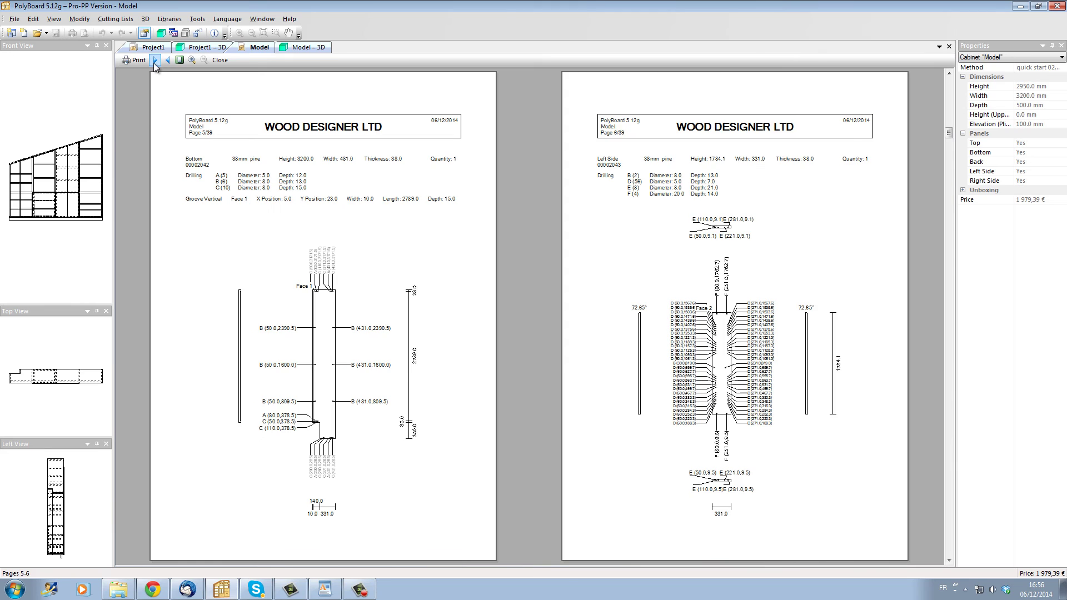
{"action": "left_click", "coordinate": [156, 60]}
{"action": "left_click", "coordinate": [156, 60]}
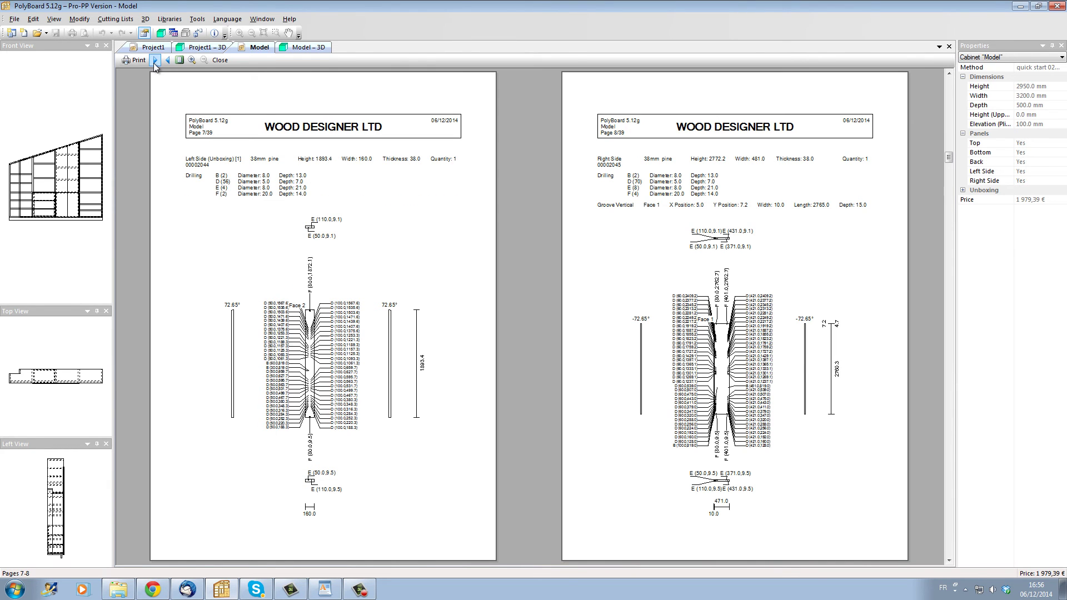
{"action": "left_click", "coordinate": [155, 61]}
{"action": "left_click", "coordinate": [155, 61]}
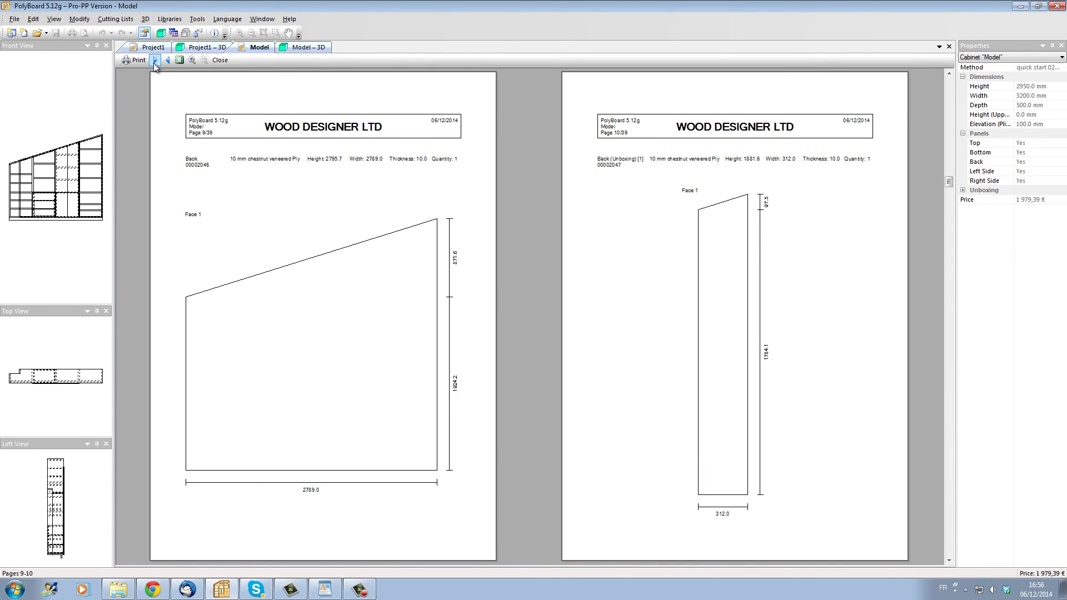
{"action": "left_click", "coordinate": [155, 61]}
{"action": "left_click", "coordinate": [155, 60]}
{"action": "left_click", "coordinate": [155, 61]}
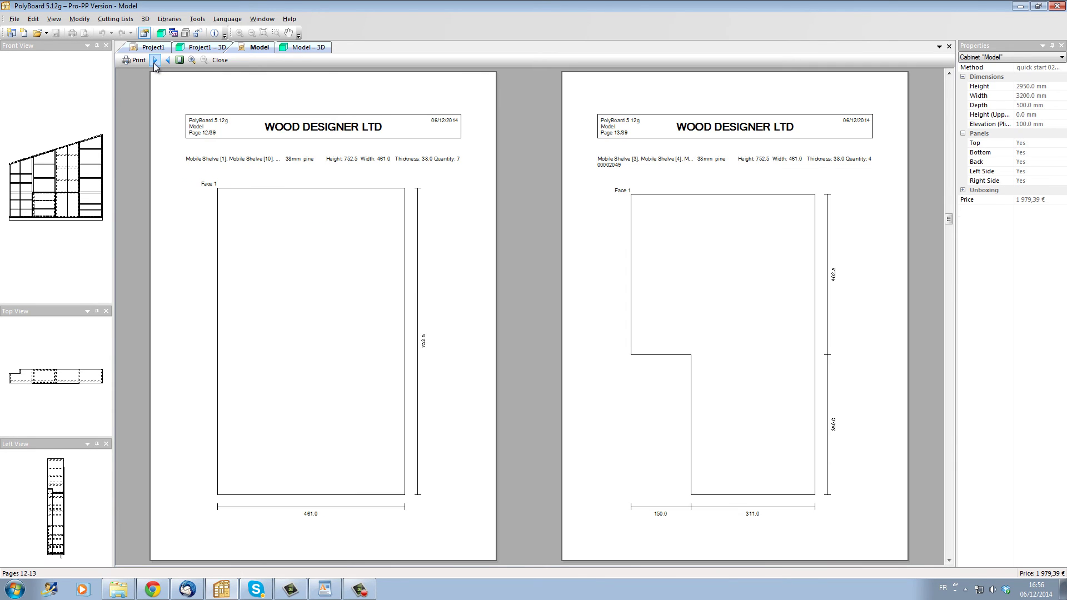
{"action": "left_click", "coordinate": [156, 61]}
{"action": "left_click", "coordinate": [156, 61]}
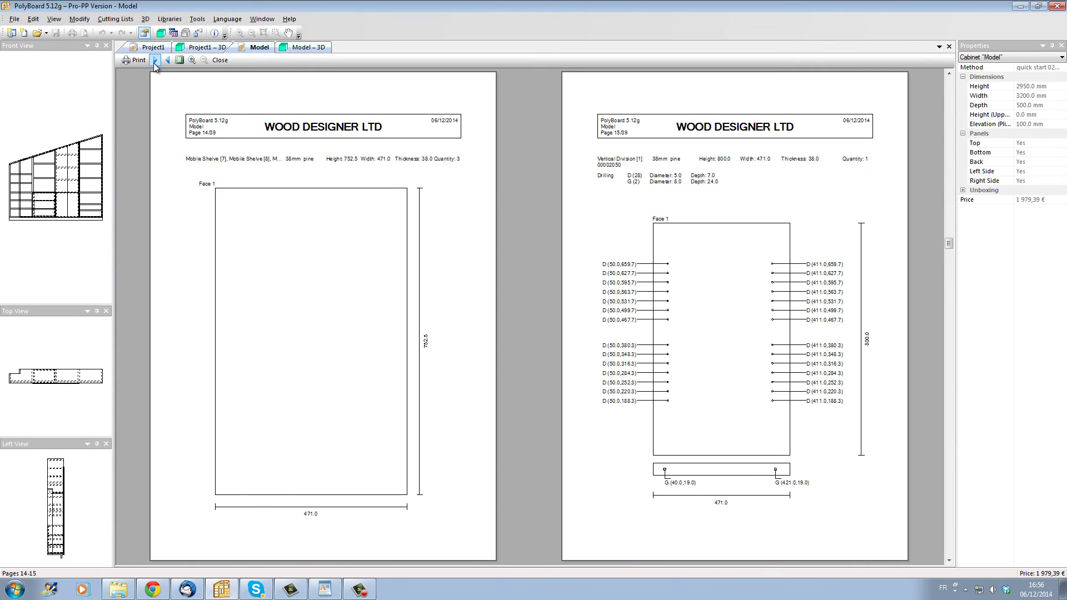
{"action": "left_click", "coordinate": [156, 60]}
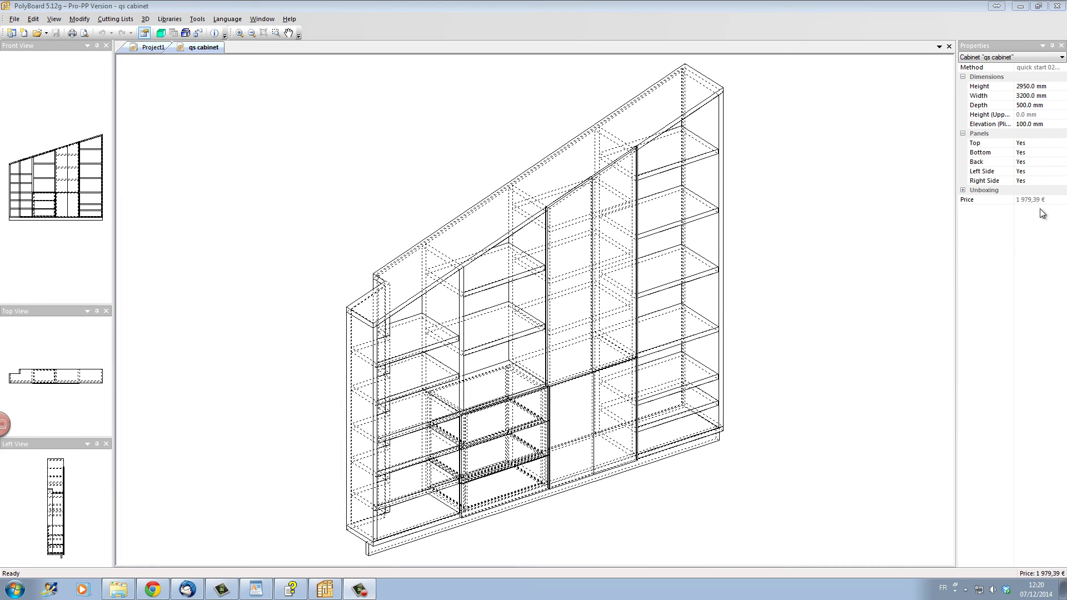
Step: Preview and close the part labels, then show the Post-Processor Export options
{"action": "left_click", "coordinate": [15, 19]}
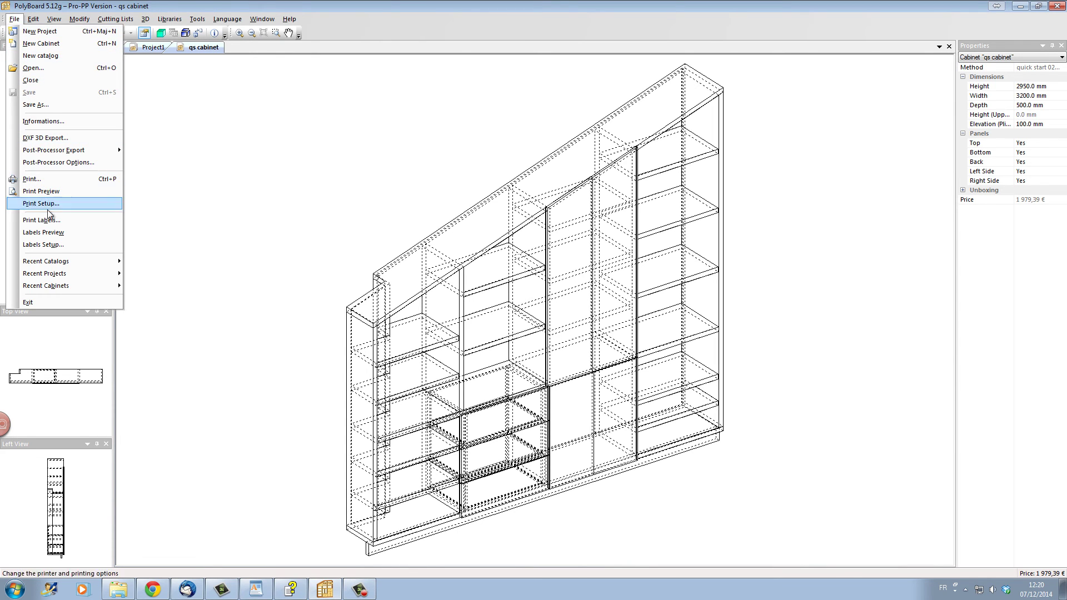
{"action": "left_click", "coordinate": [45, 232]}
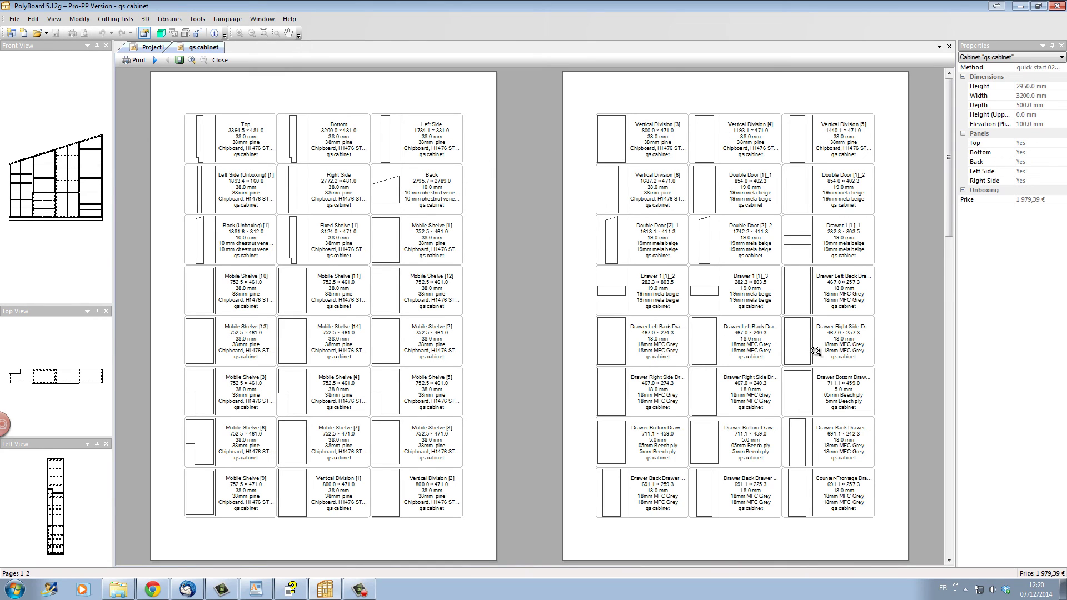
{"action": "left_click", "coordinate": [219, 60]}
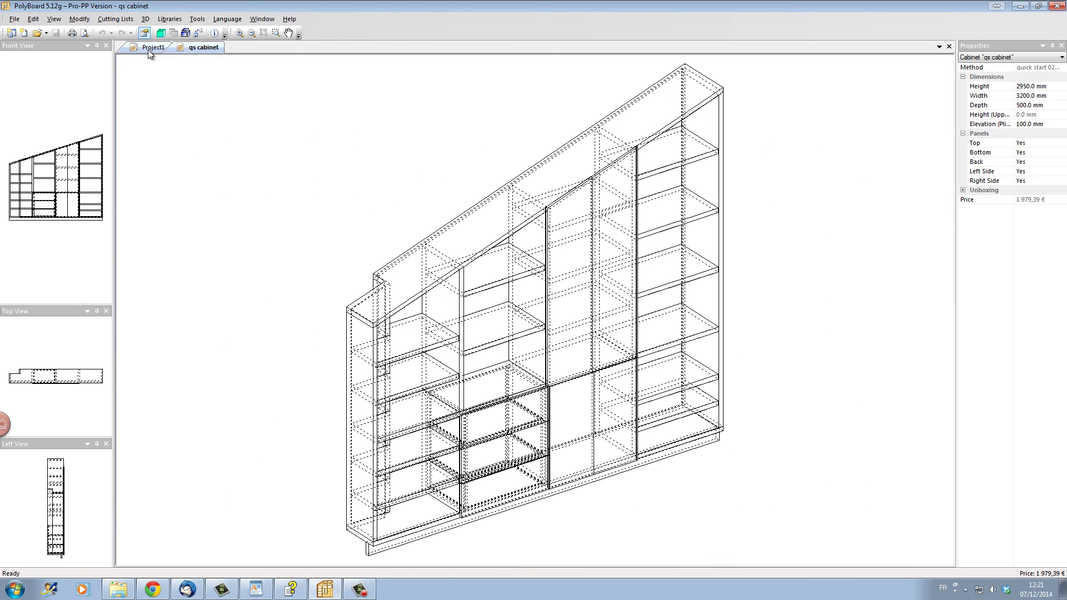
{"action": "left_click", "coordinate": [15, 20]}
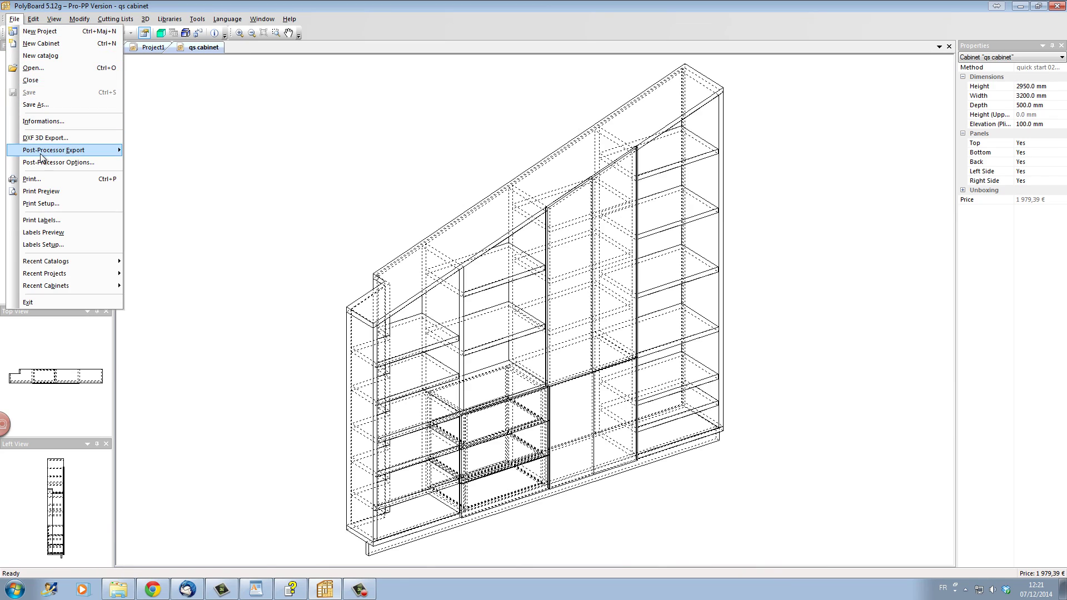
{"action": "mouse_move", "coordinate": [45, 151]}
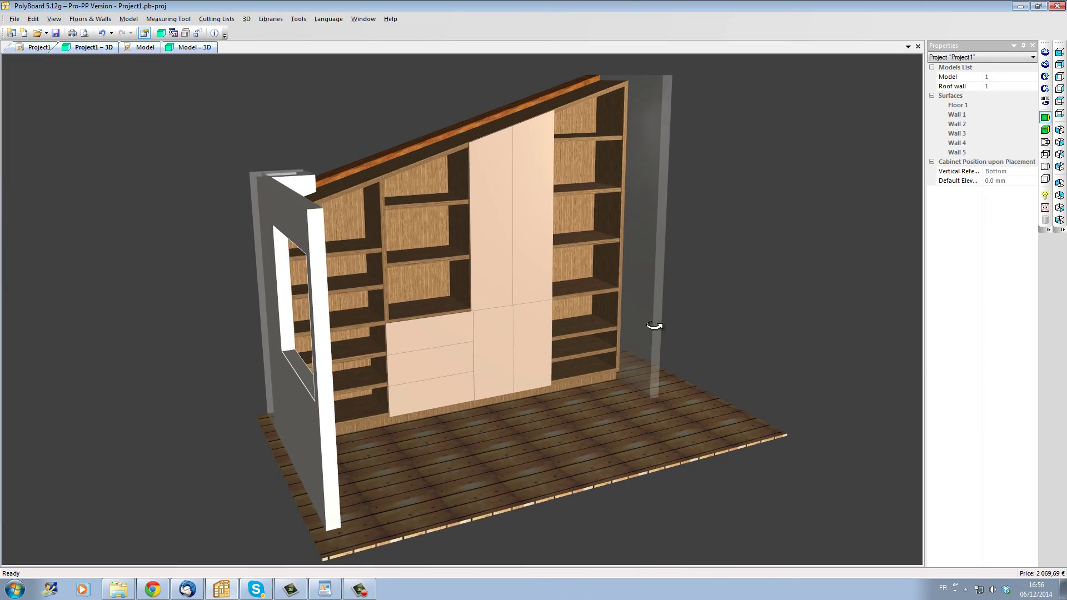
Step: Orbit the rendered attic room so the wardrobe faces front, with transparent parts display on
{"action": "left_click_drag", "start_coordinate": [683, 364], "coordinate": [435, 325]}
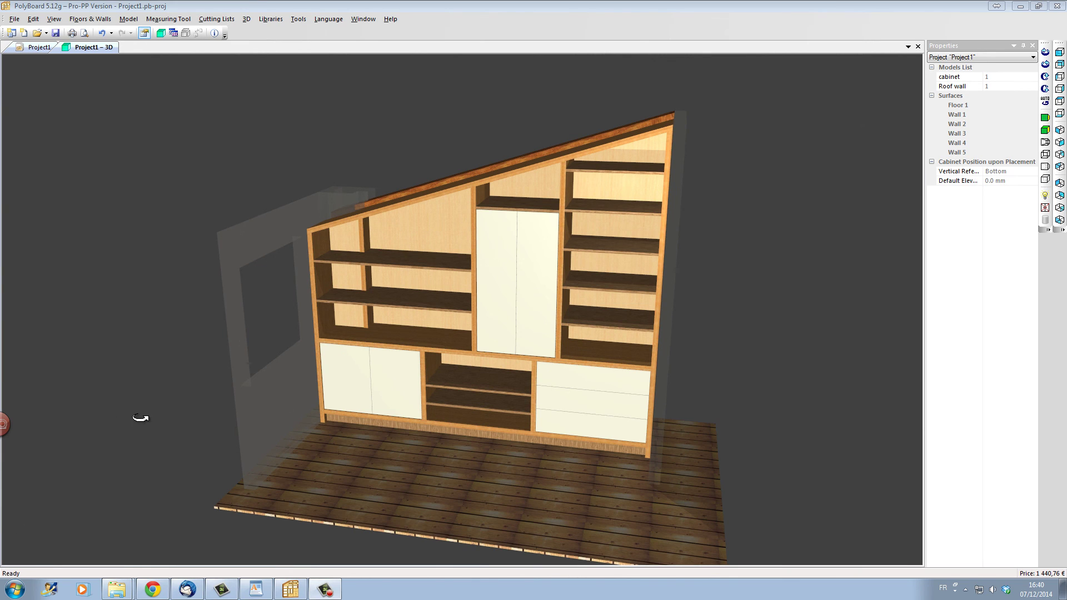
{"action": "left_click_drag", "start_coordinate": [352, 411], "coordinate": [426, 403]}
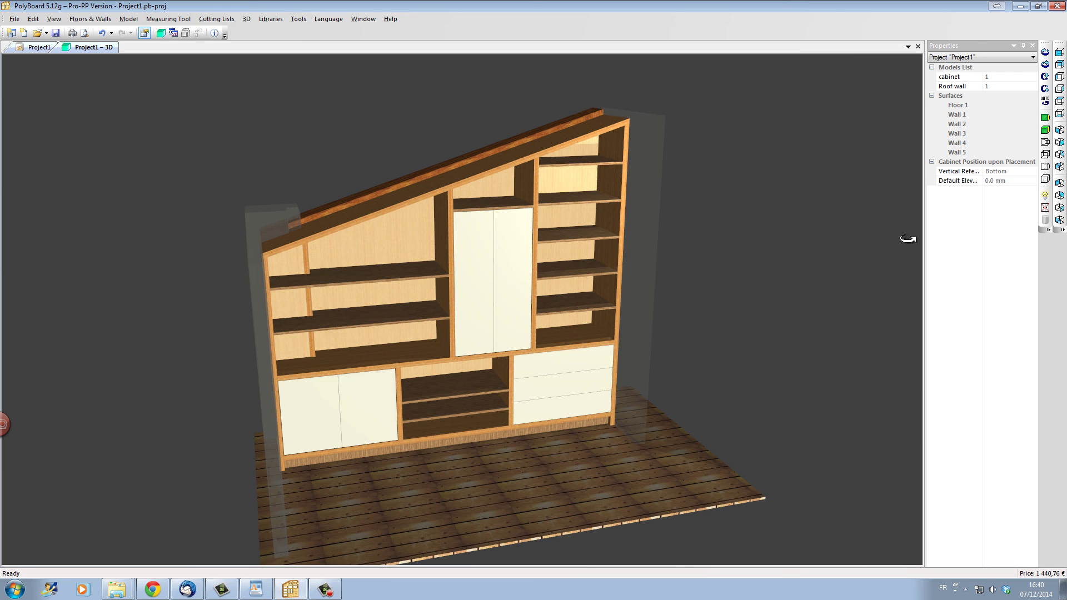
{"action": "left_click", "coordinate": [1044, 207]}
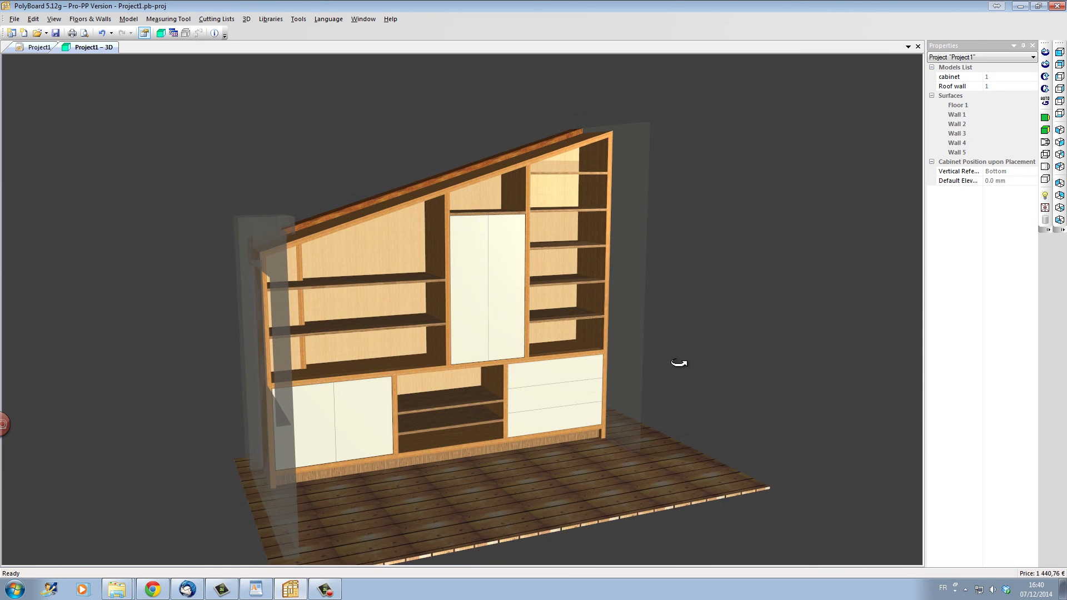
{"action": "left_click_drag", "start_coordinate": [621, 364], "coordinate": [457, 344]}
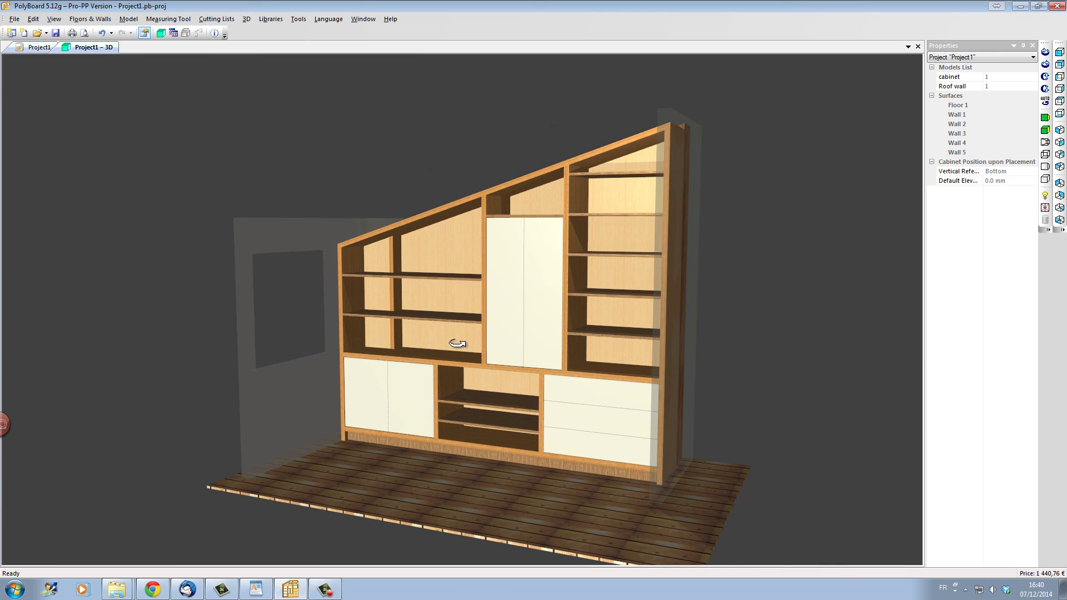